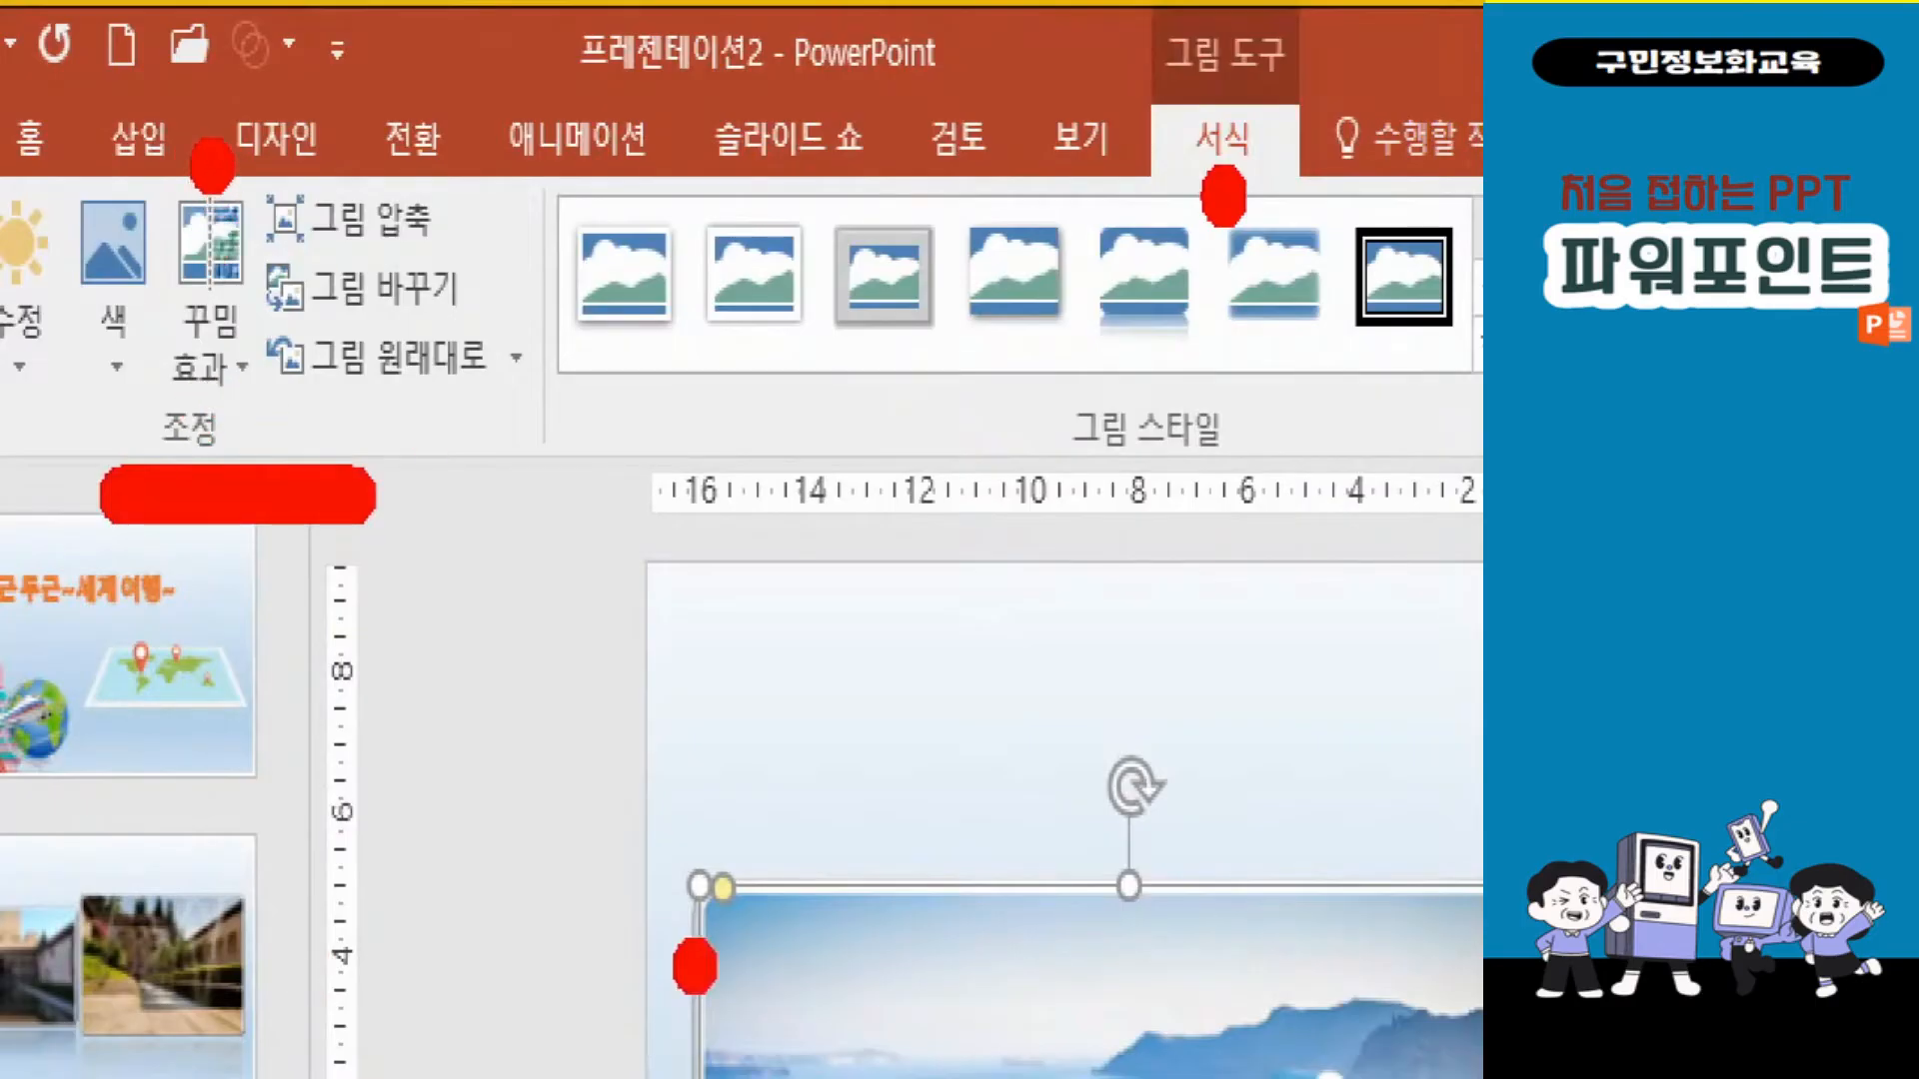
Try several artistic effects on the left Santorini photo of slide 4, including Pencil Grayscale, a canvas-like texture, Glass and Glow Diffused.
click(215, 345)
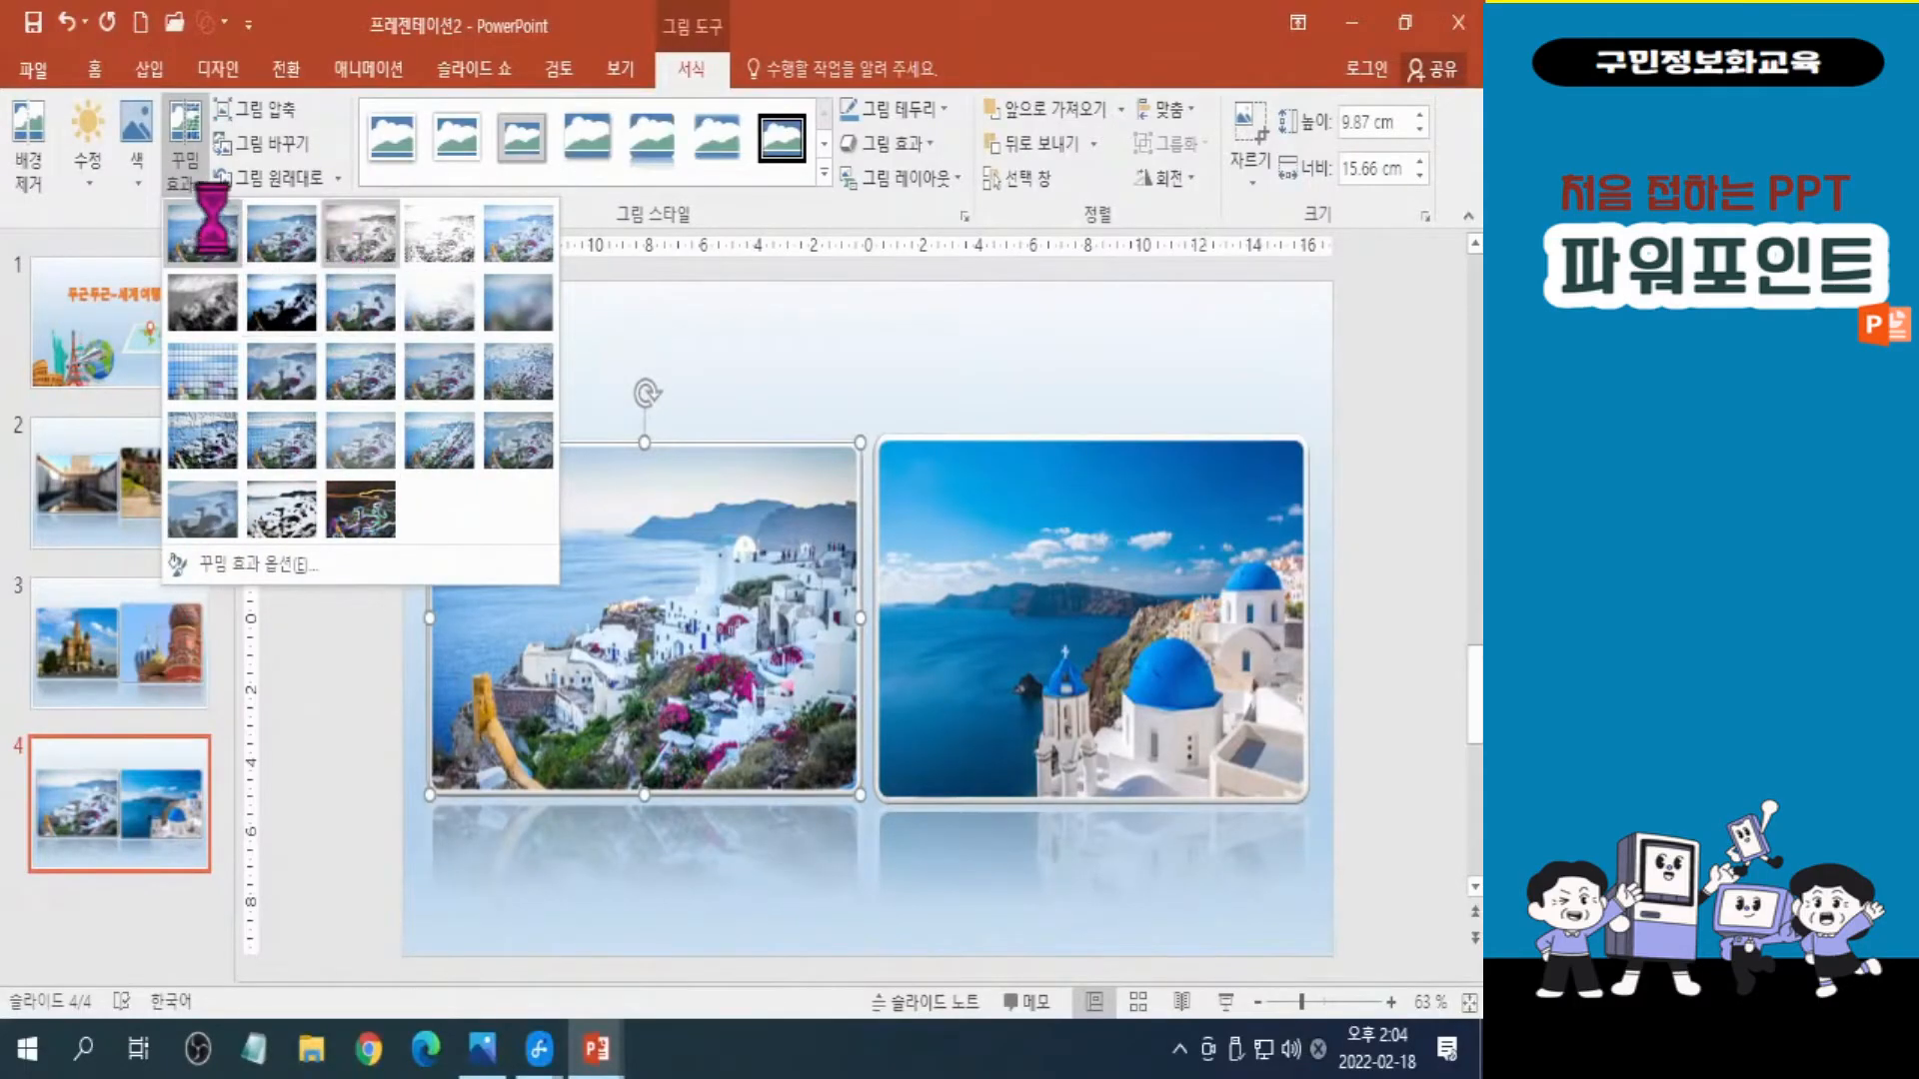
click(355, 240)
click(187, 175)
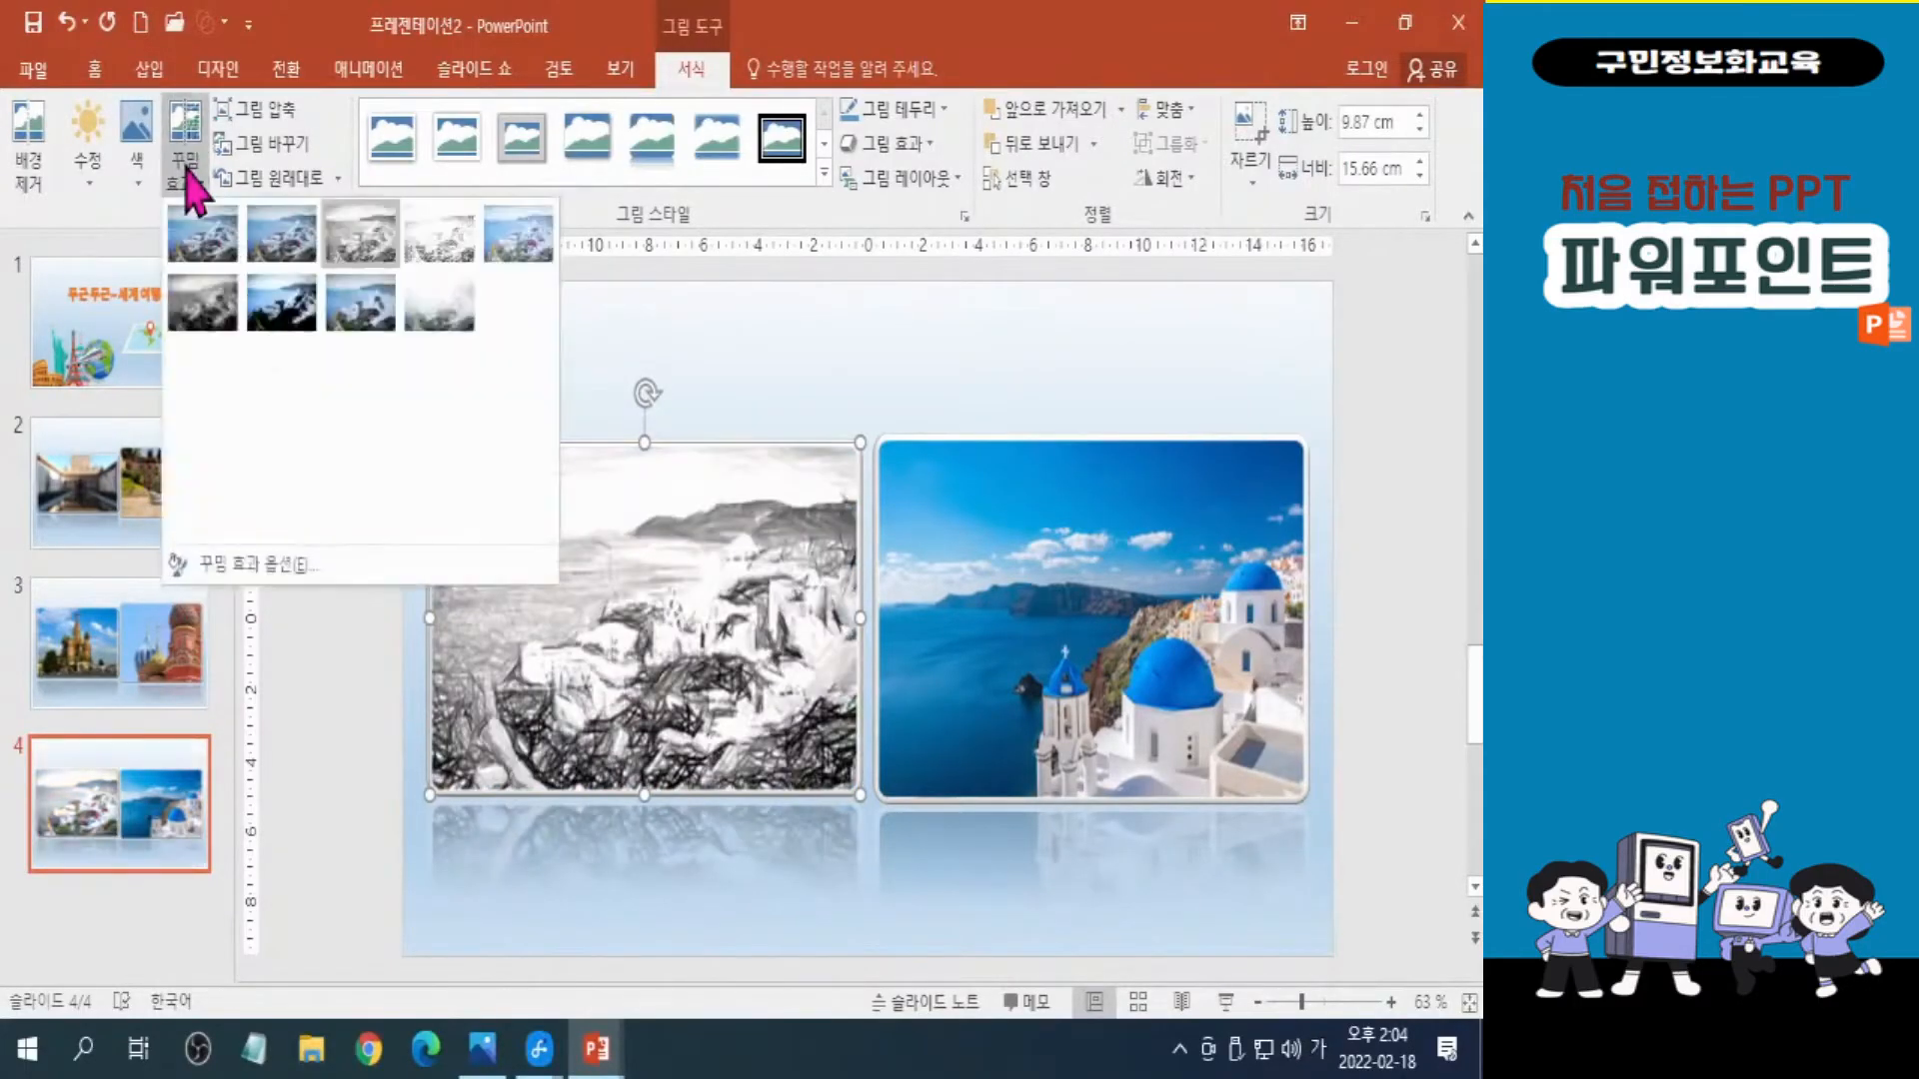
click(335, 380)
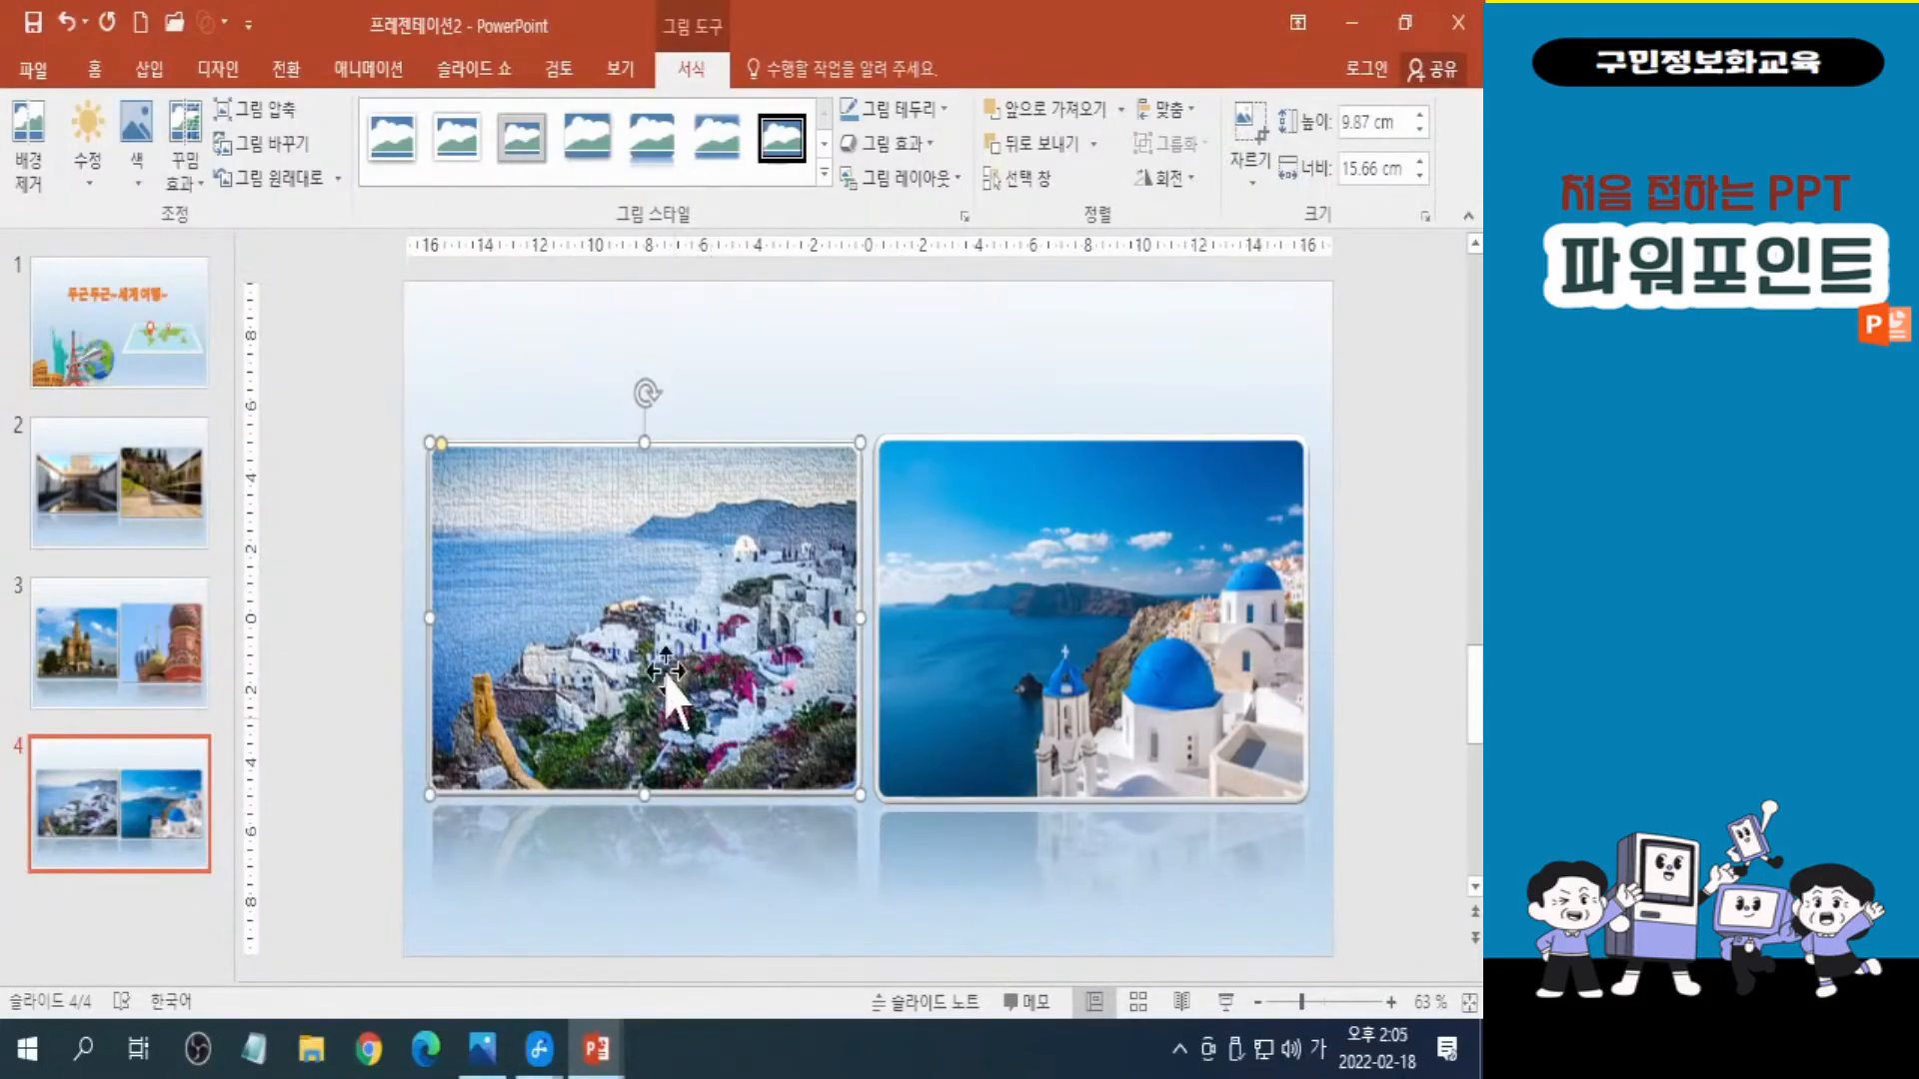
click(179, 190)
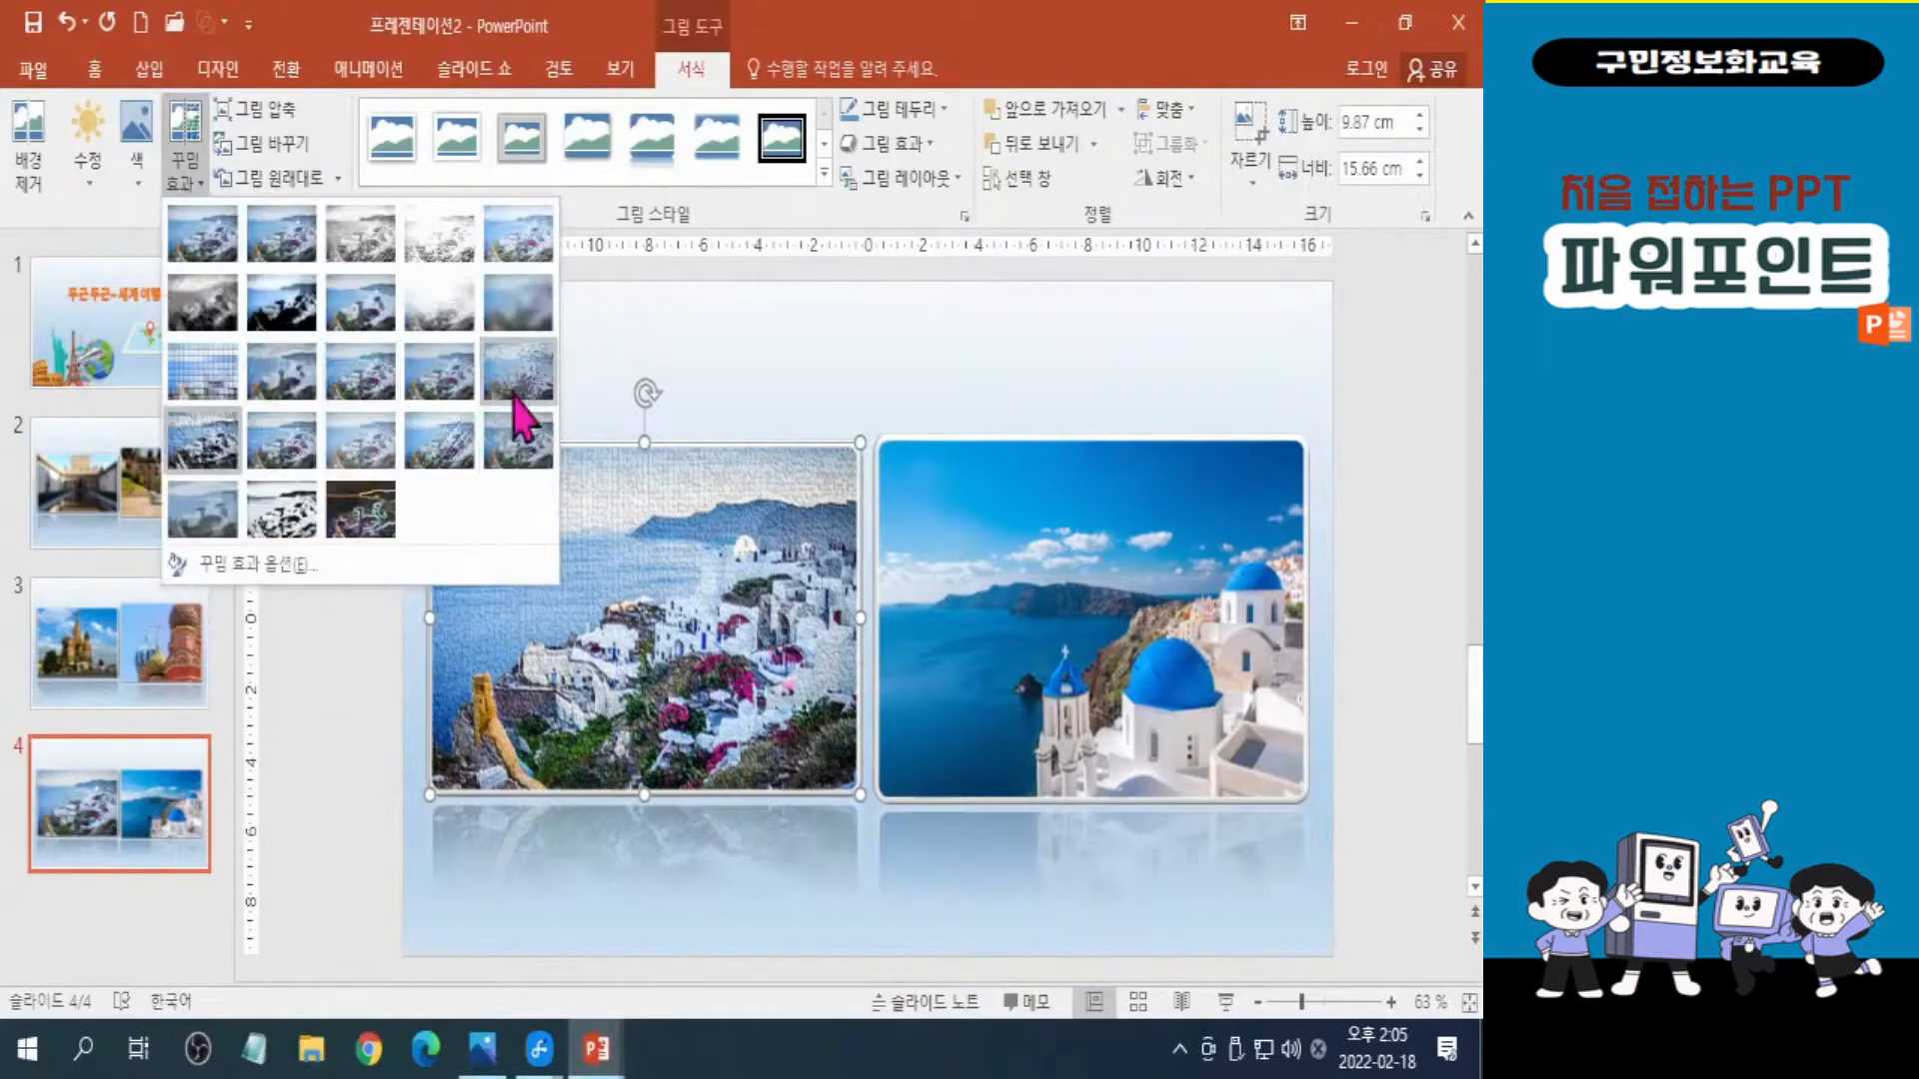
click(513, 404)
click(180, 183)
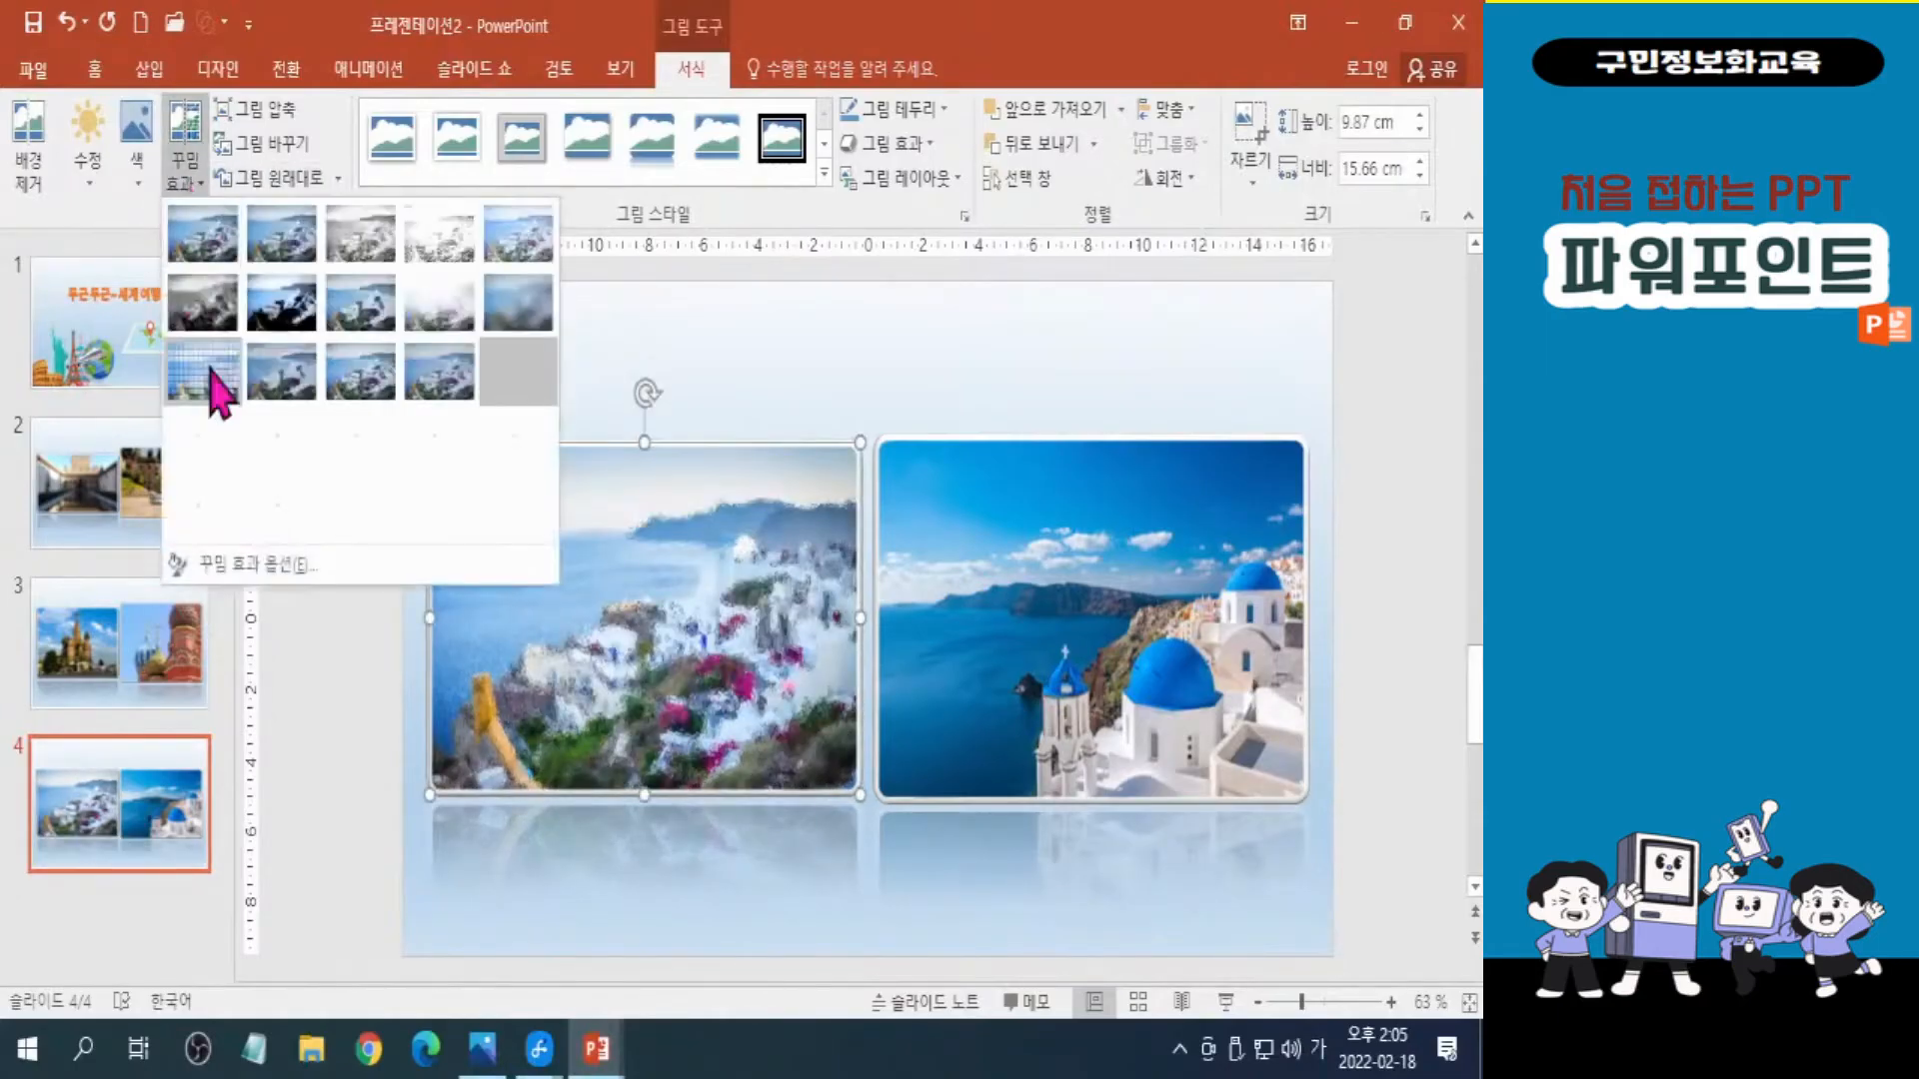
click(293, 456)
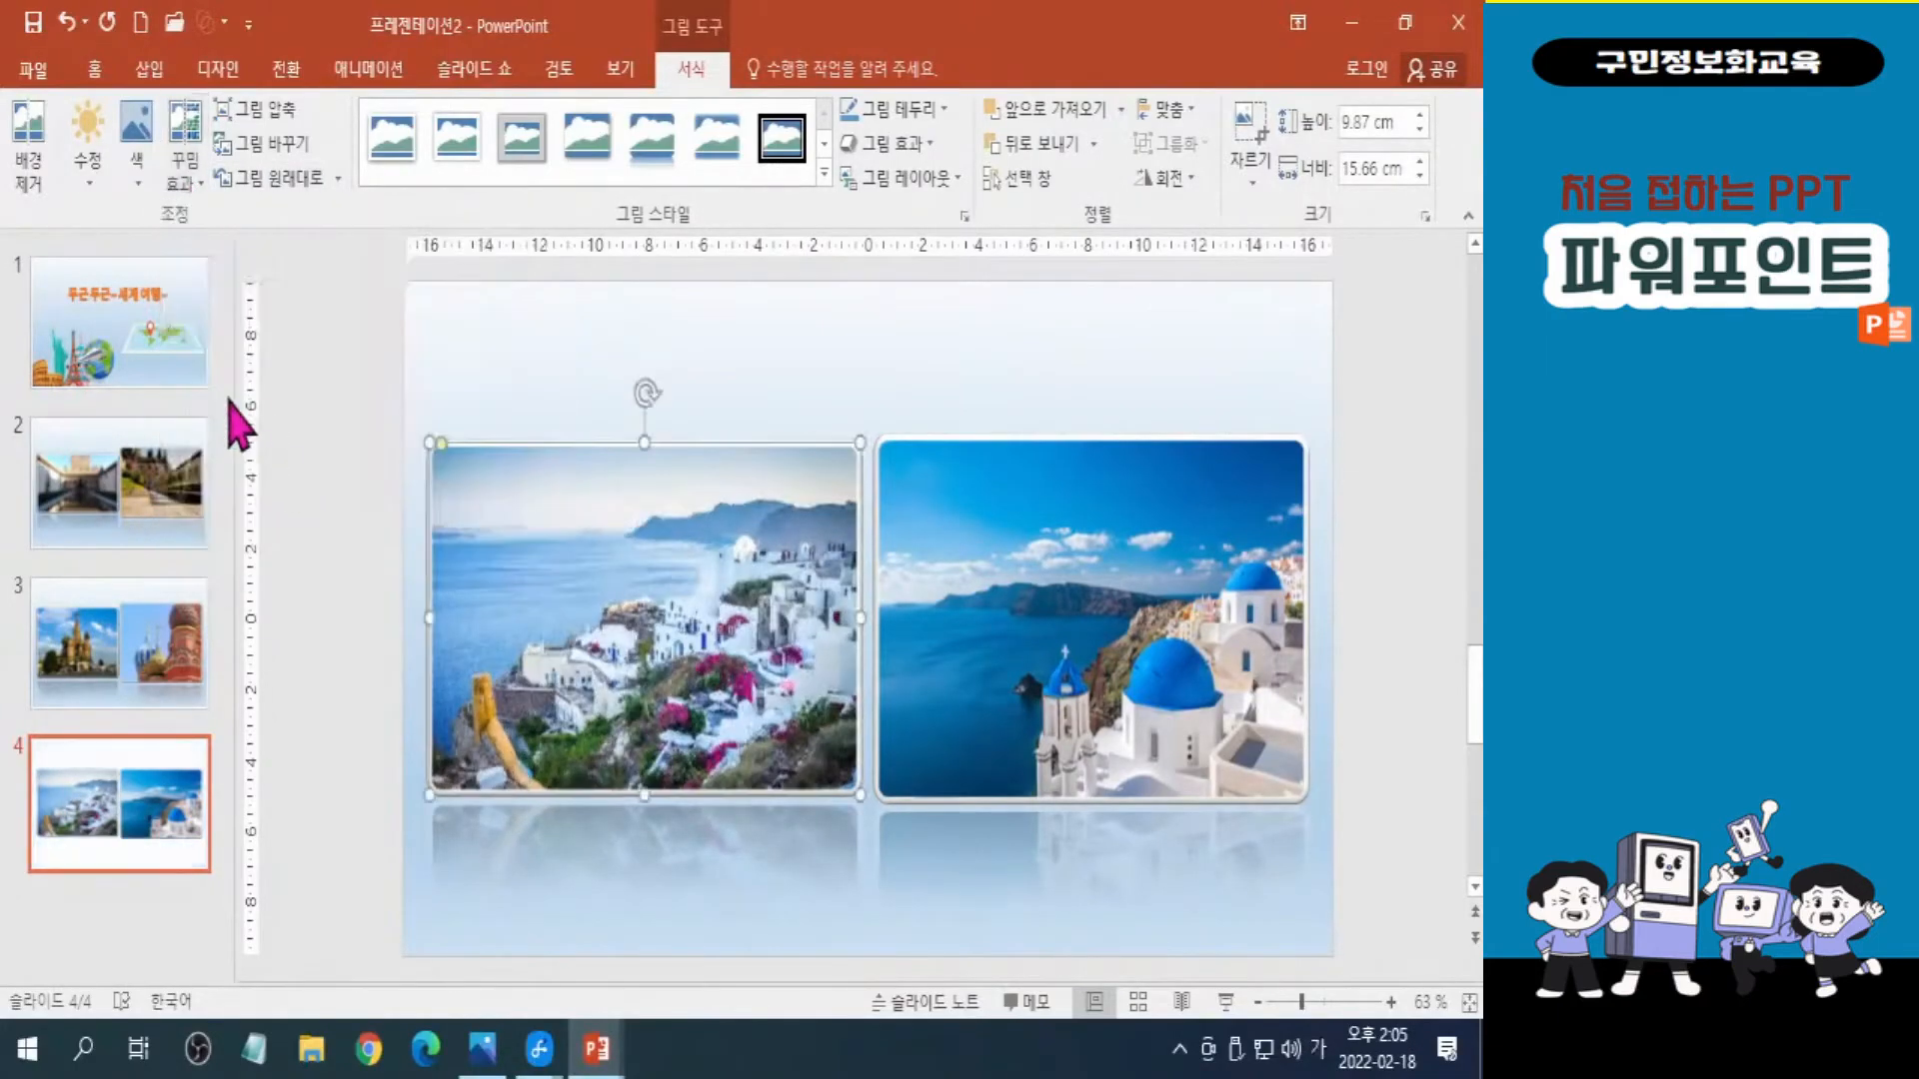
Apply the Cutout artistic effect to the left Santorini photo on slide 4.
click(183, 183)
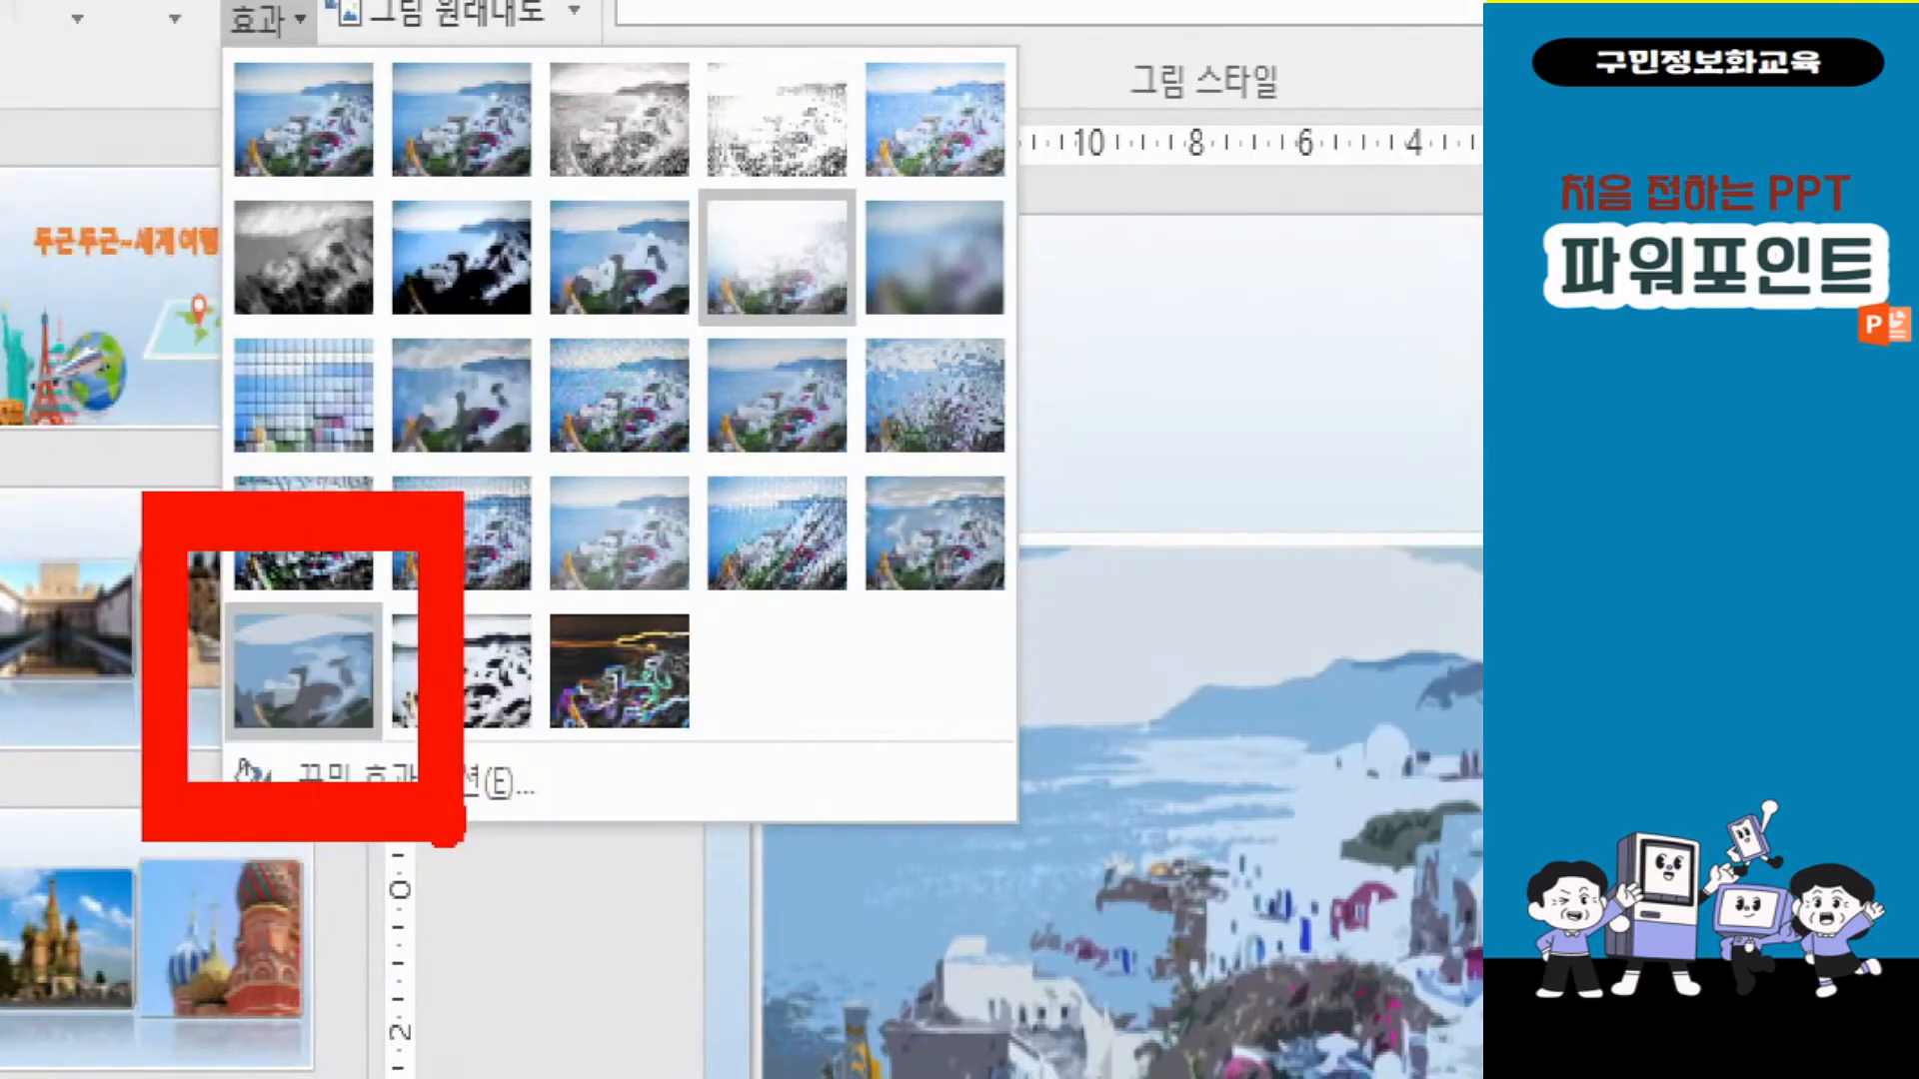
click(303, 666)
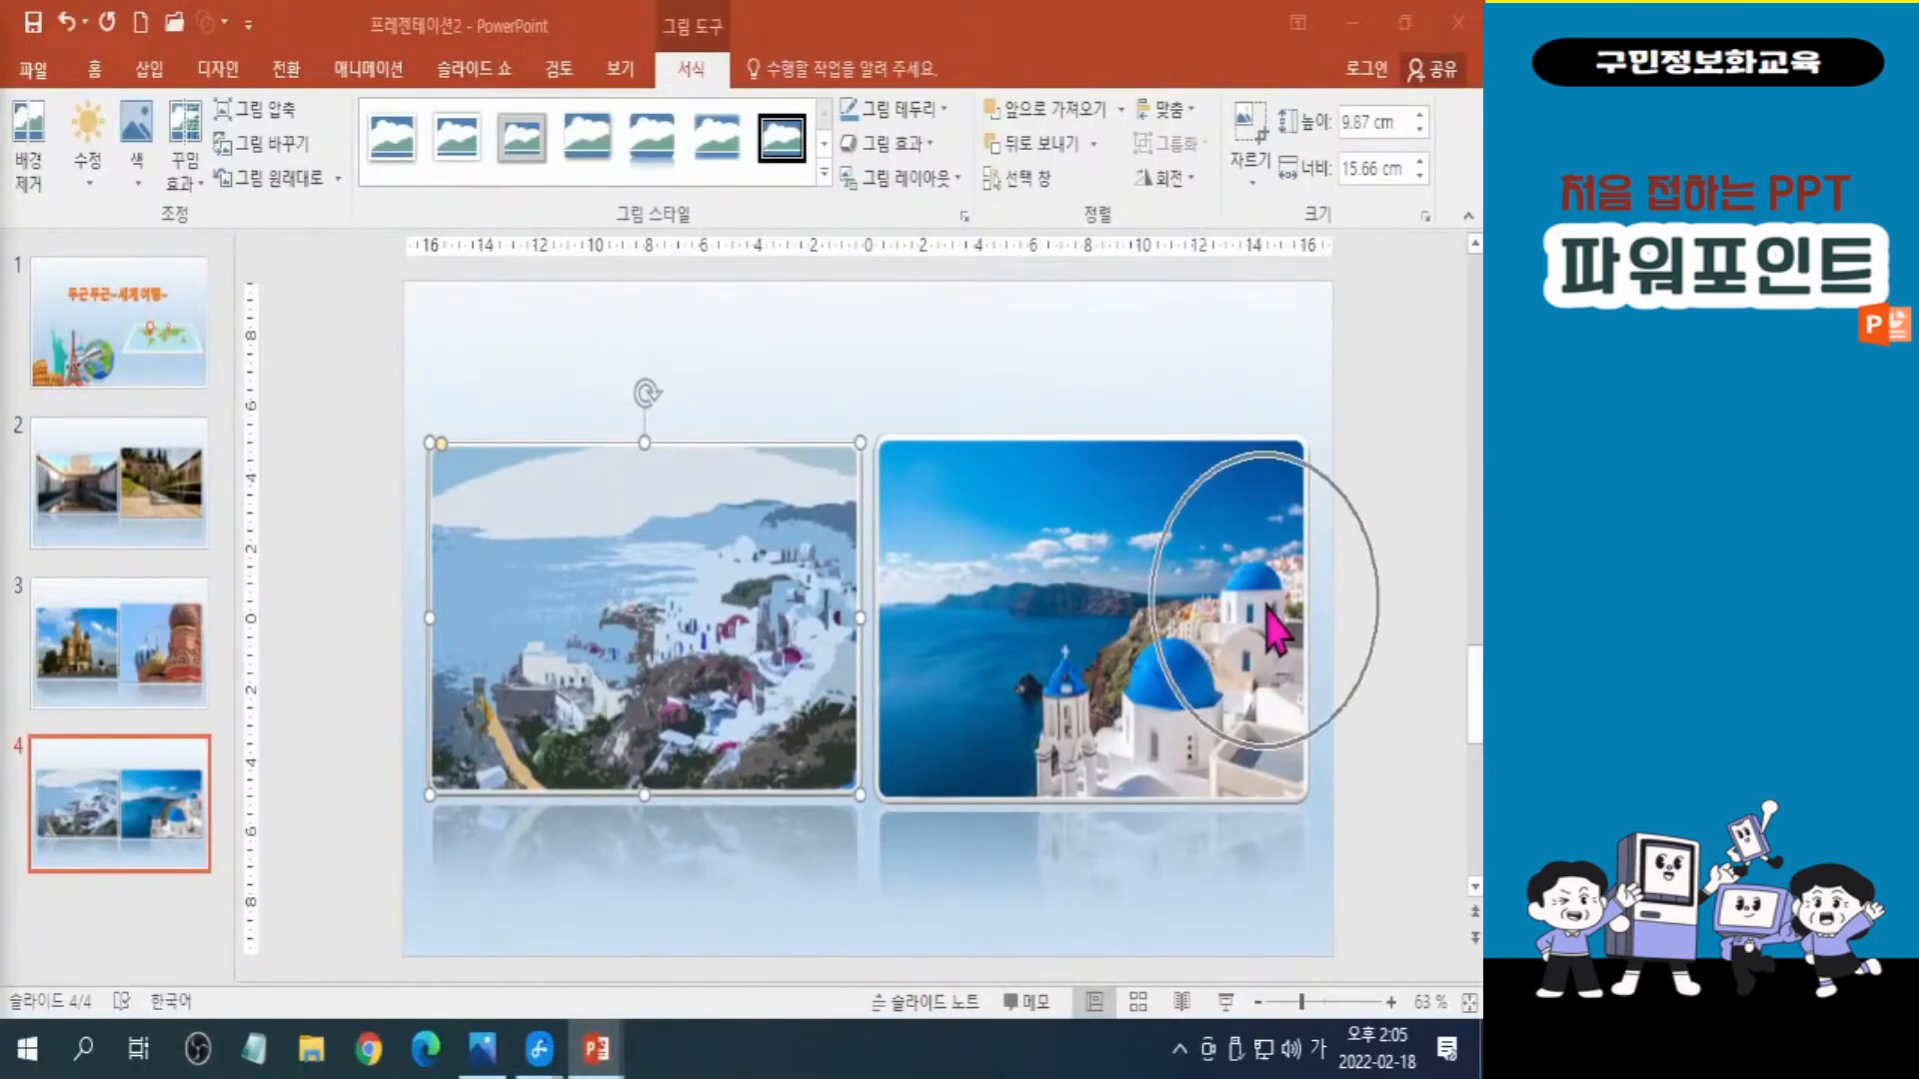
Apply the Pencil Grayscale artistic effect to the right Santorini photo with the blue domes on slide 4.
click(1121, 634)
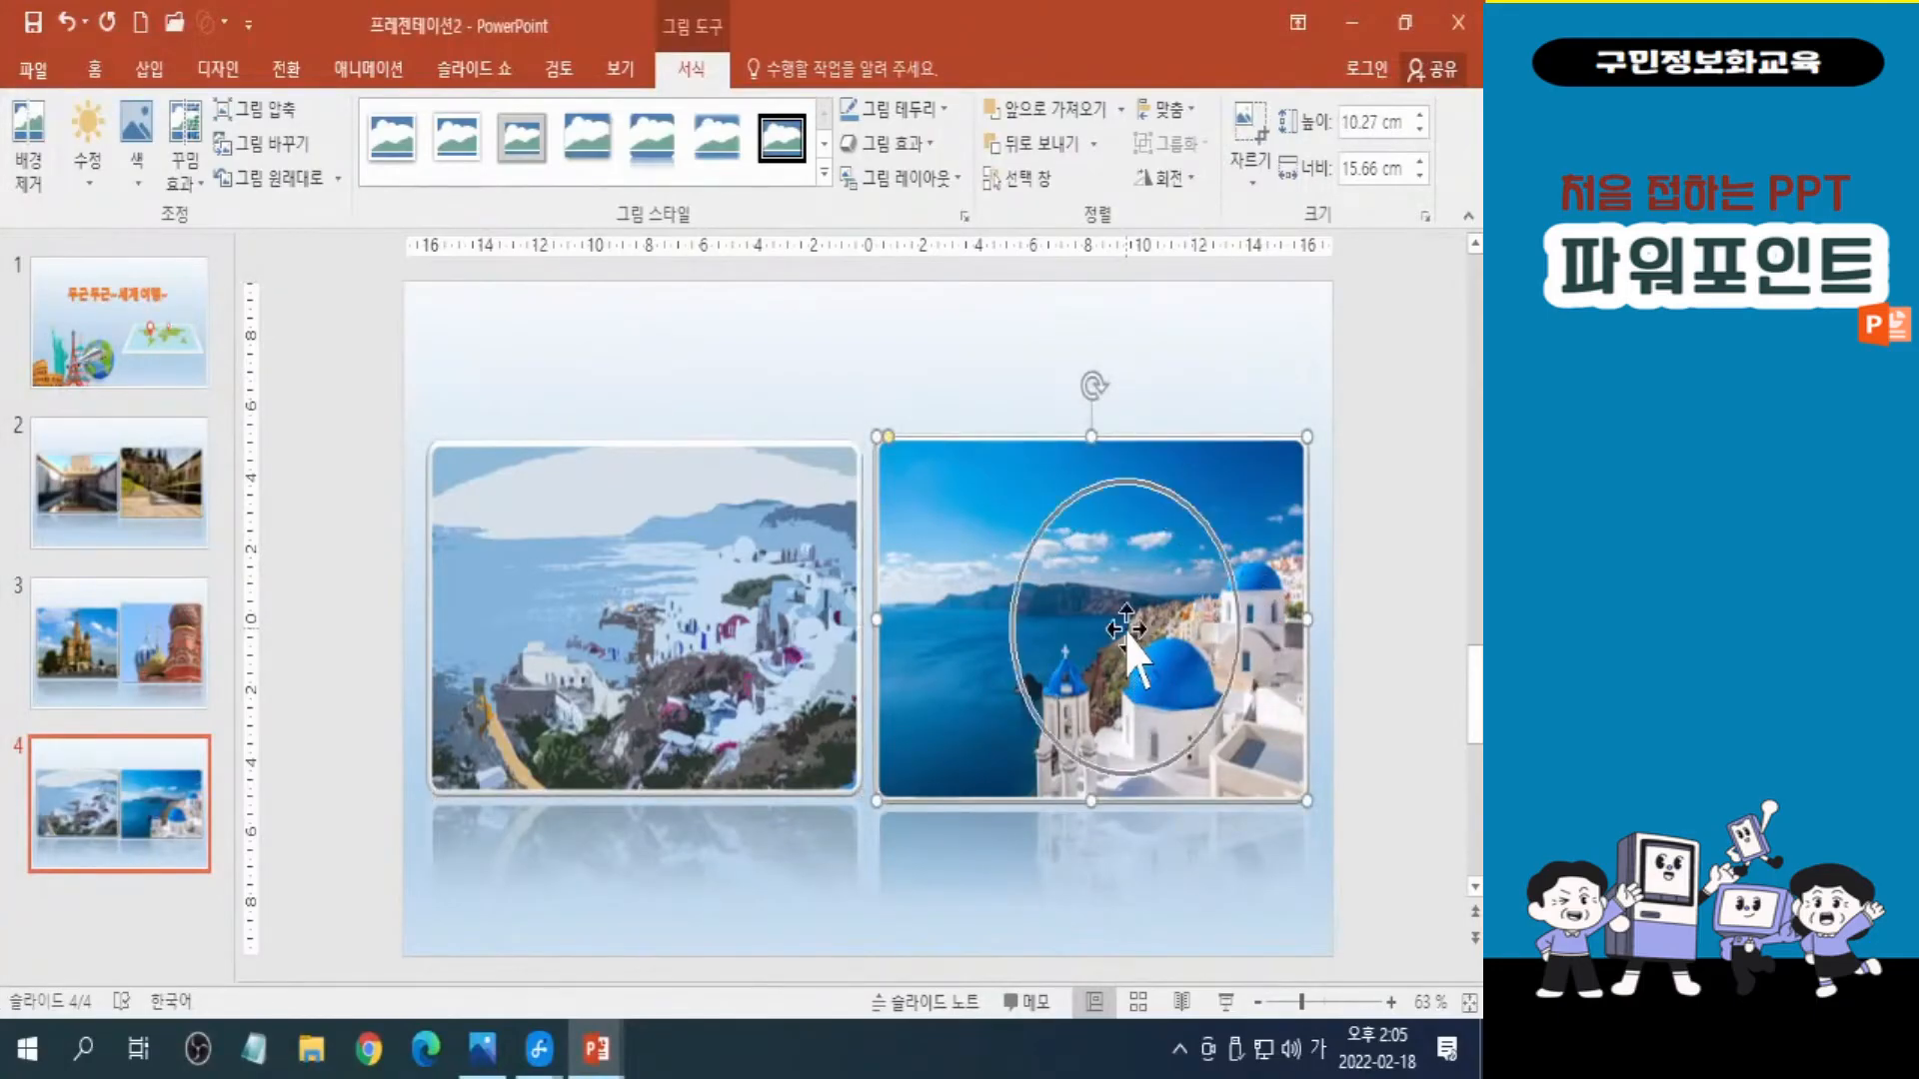
click(190, 190)
click(191, 189)
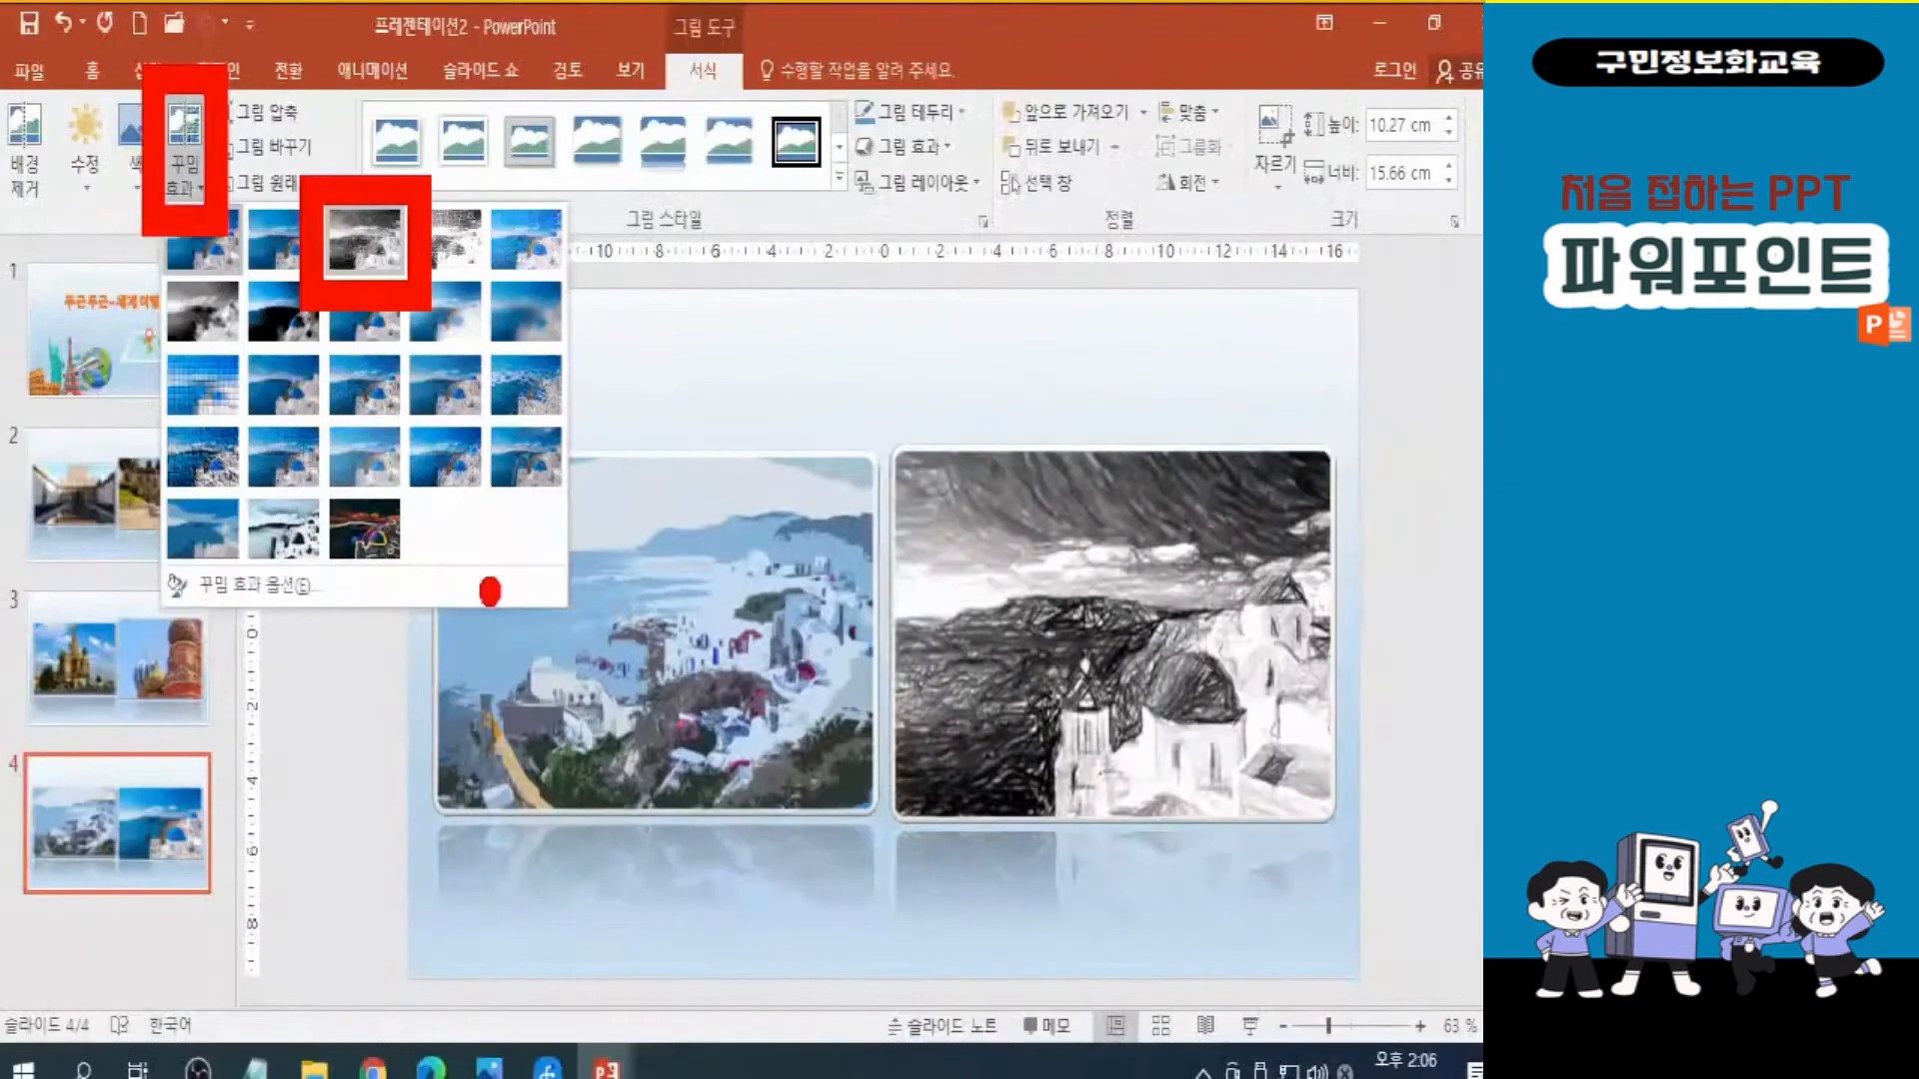
click(534, 389)
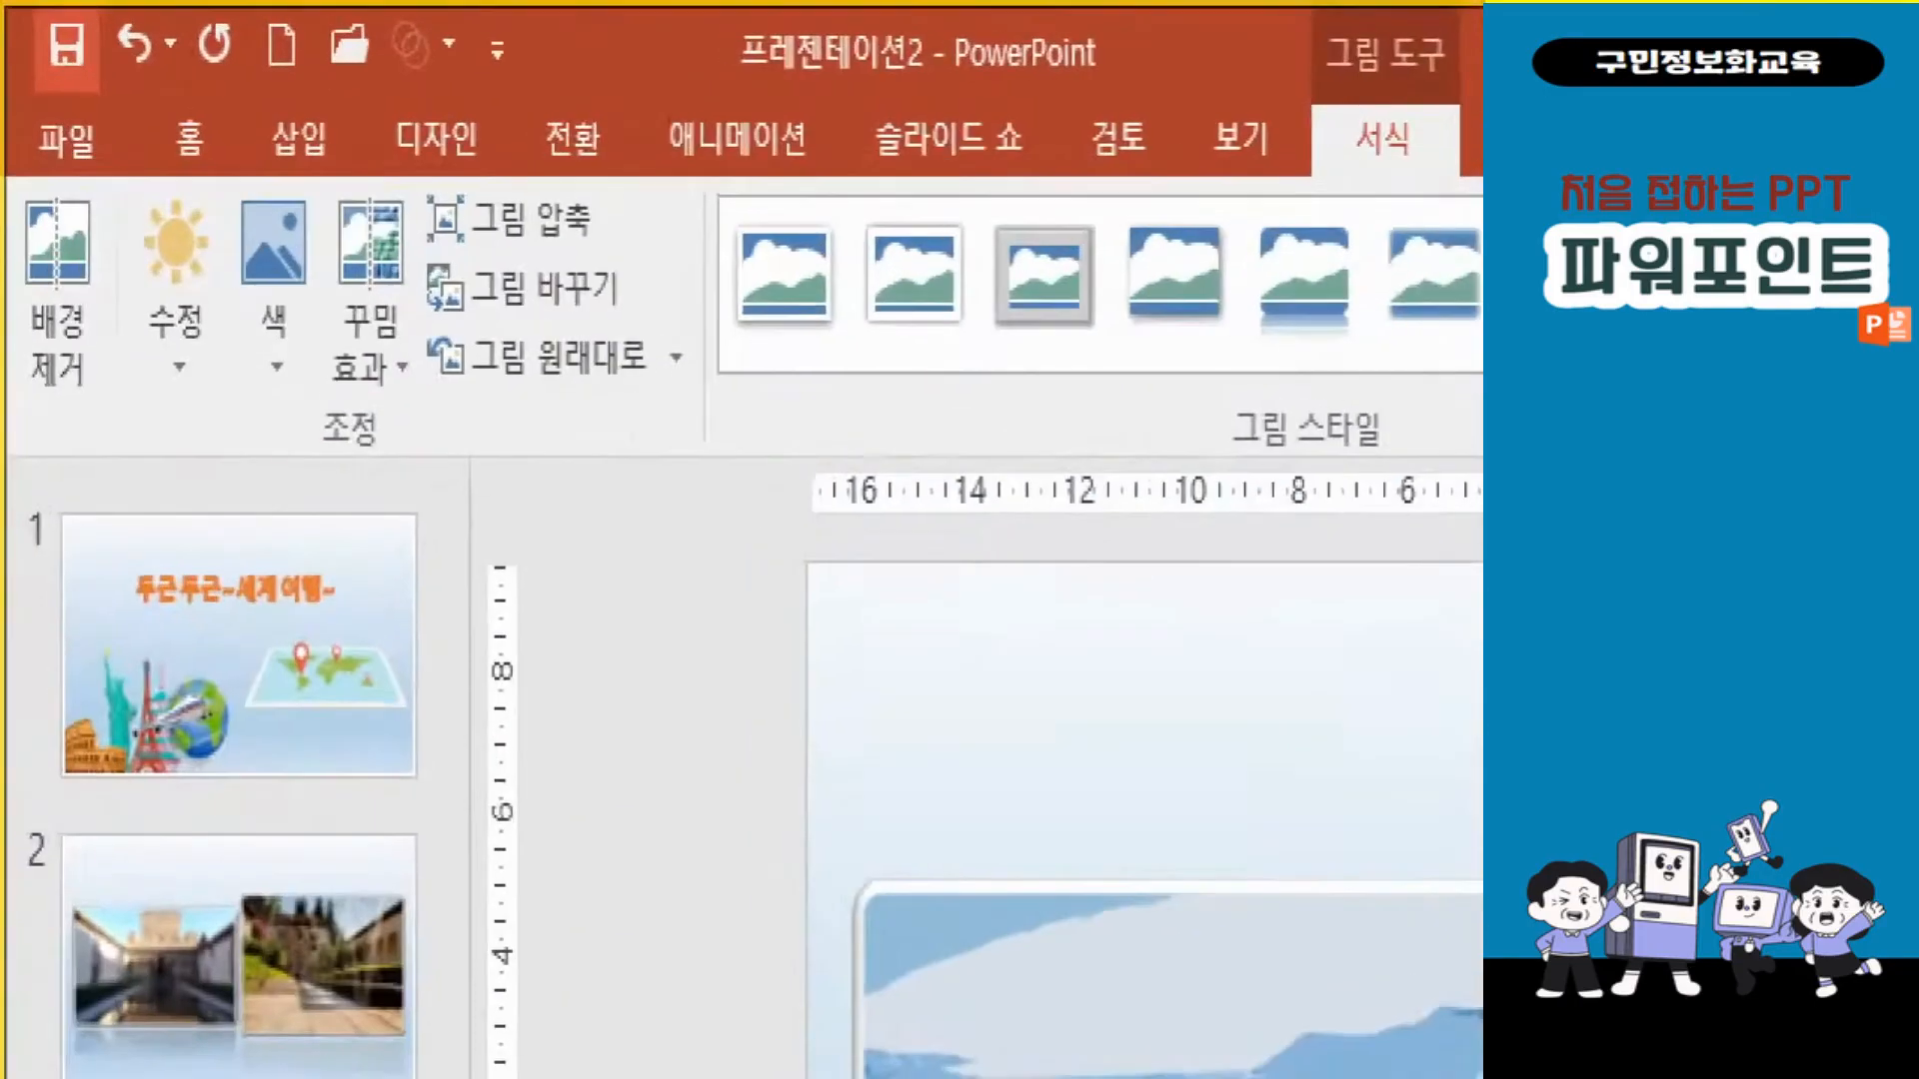
Save the presentation under the file name 세계여행 and close both open presentations.
click(66, 45)
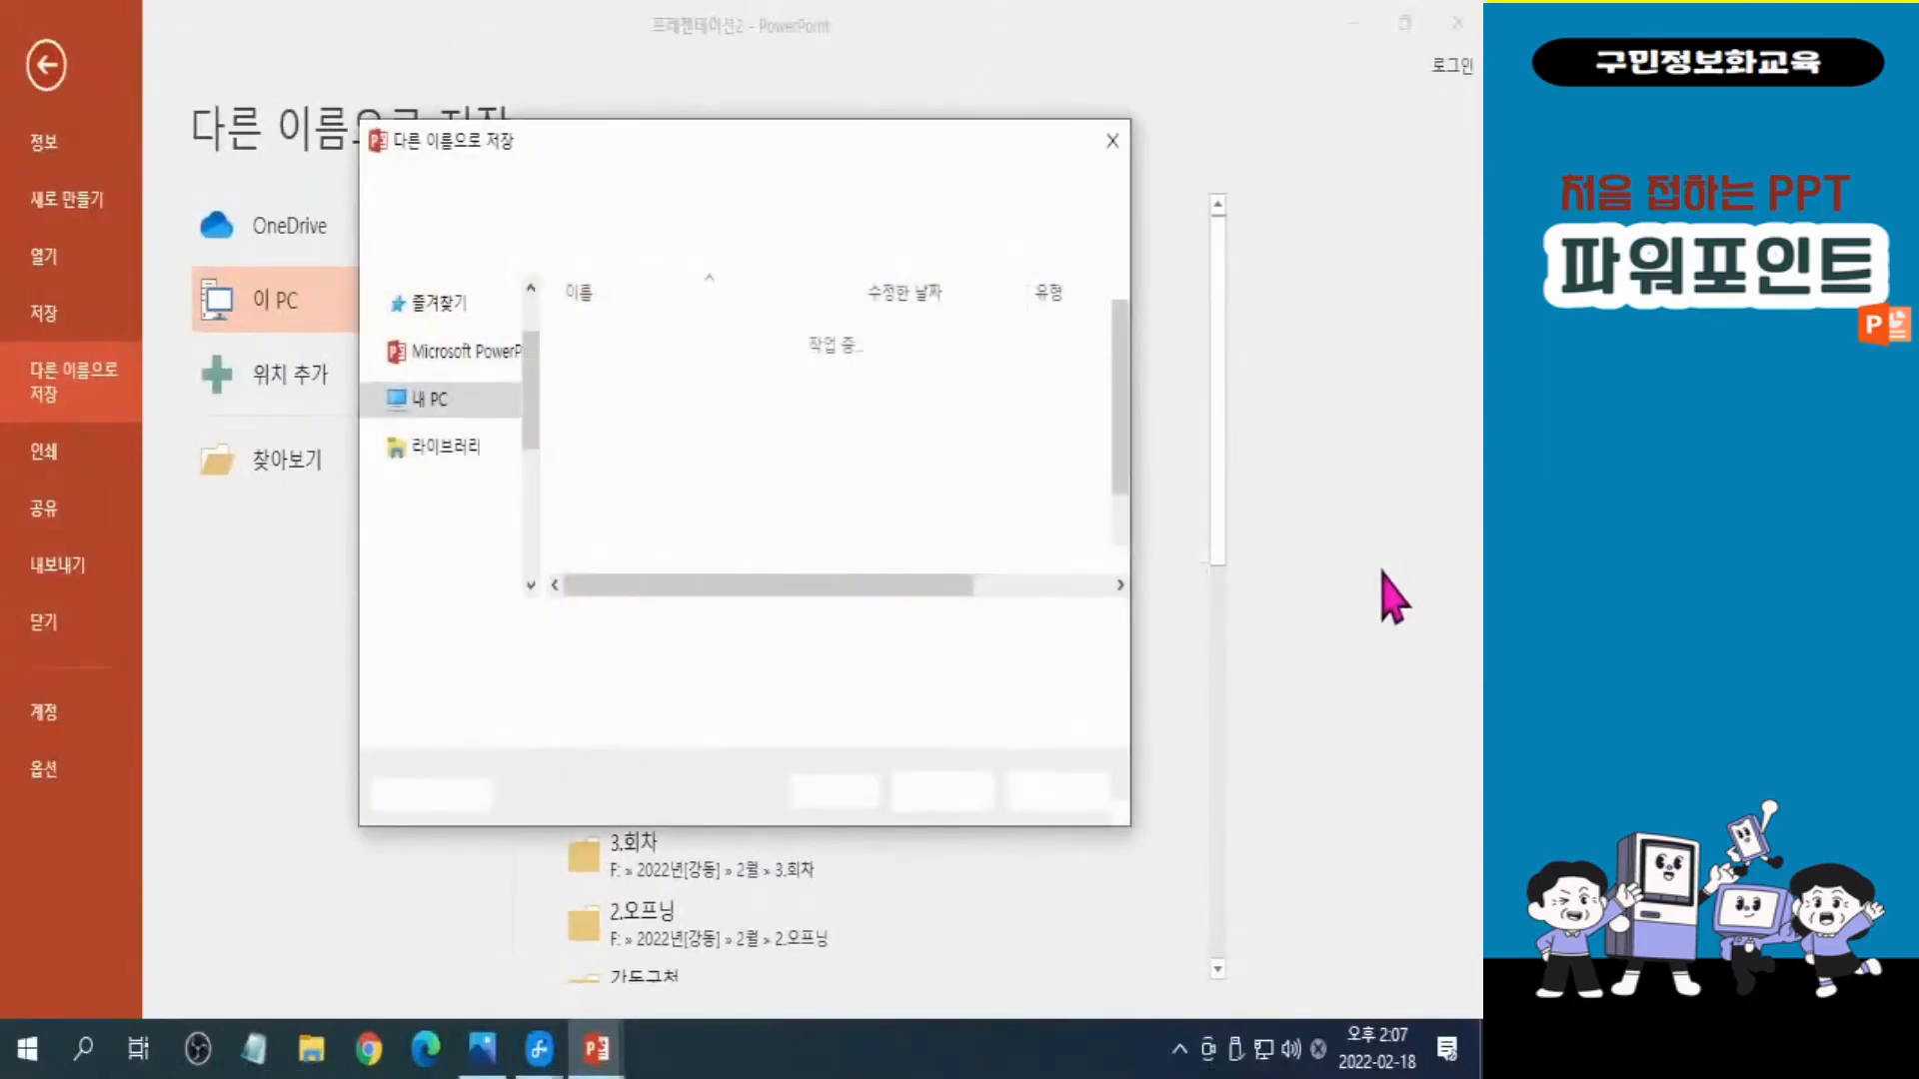
text(세계여행)
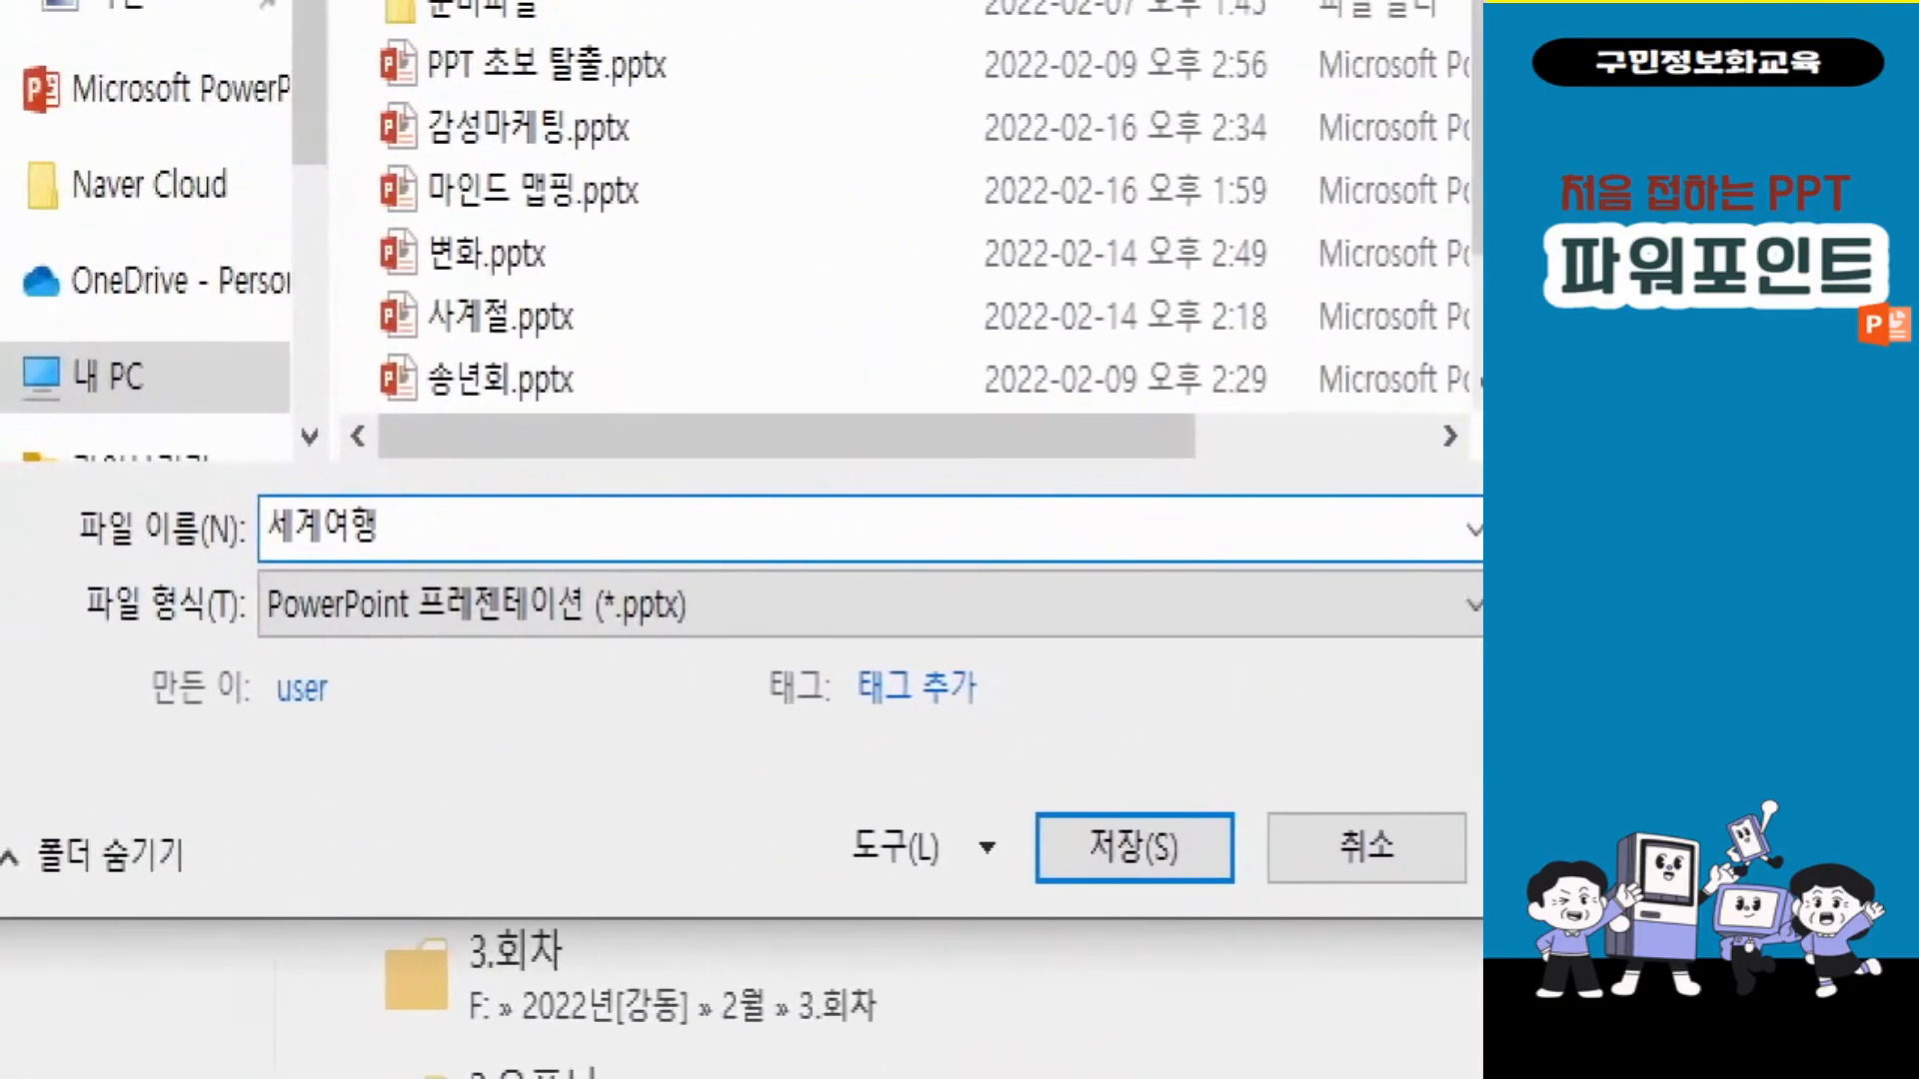
click(393, 710)
mouse_move(184, 487)
mouse_down()
mouse_move(504, 656)
mouse_move(501, 639)
mouse_up()
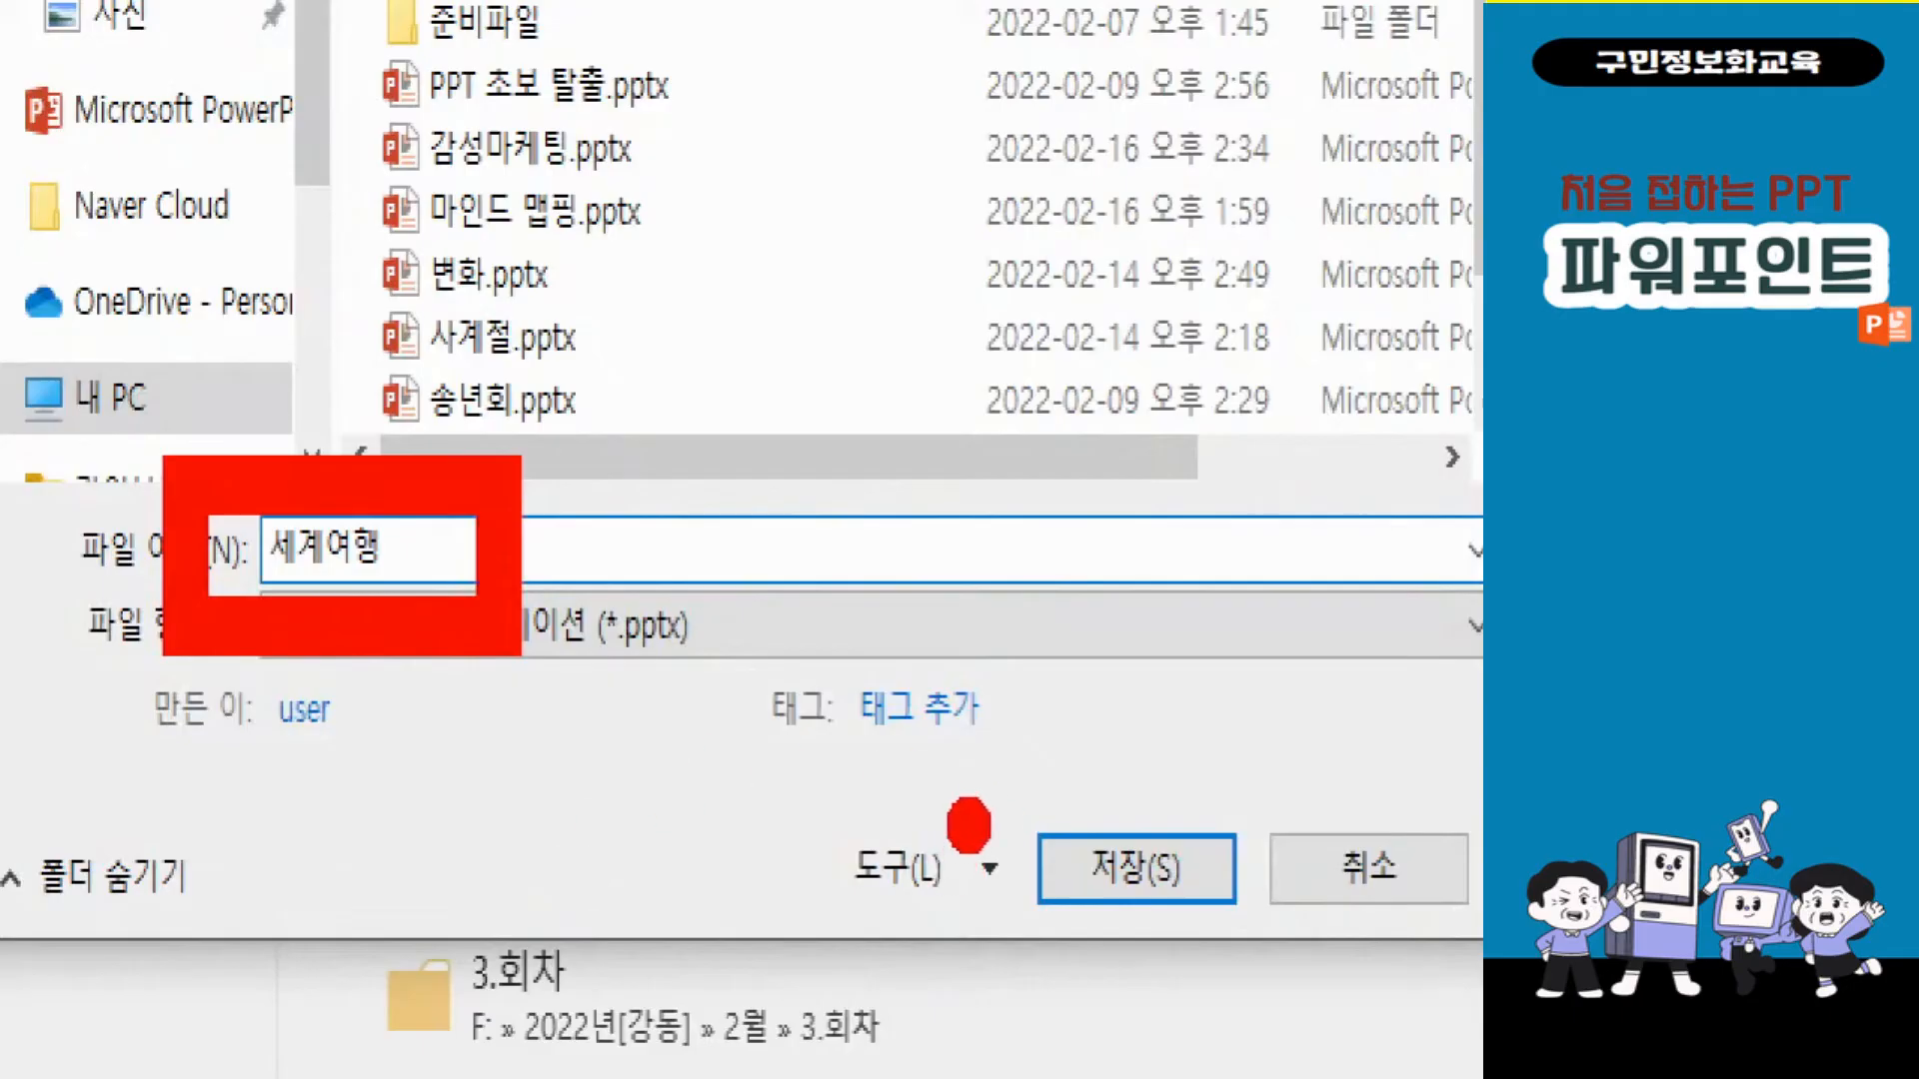
drag(989, 868, 522, 633)
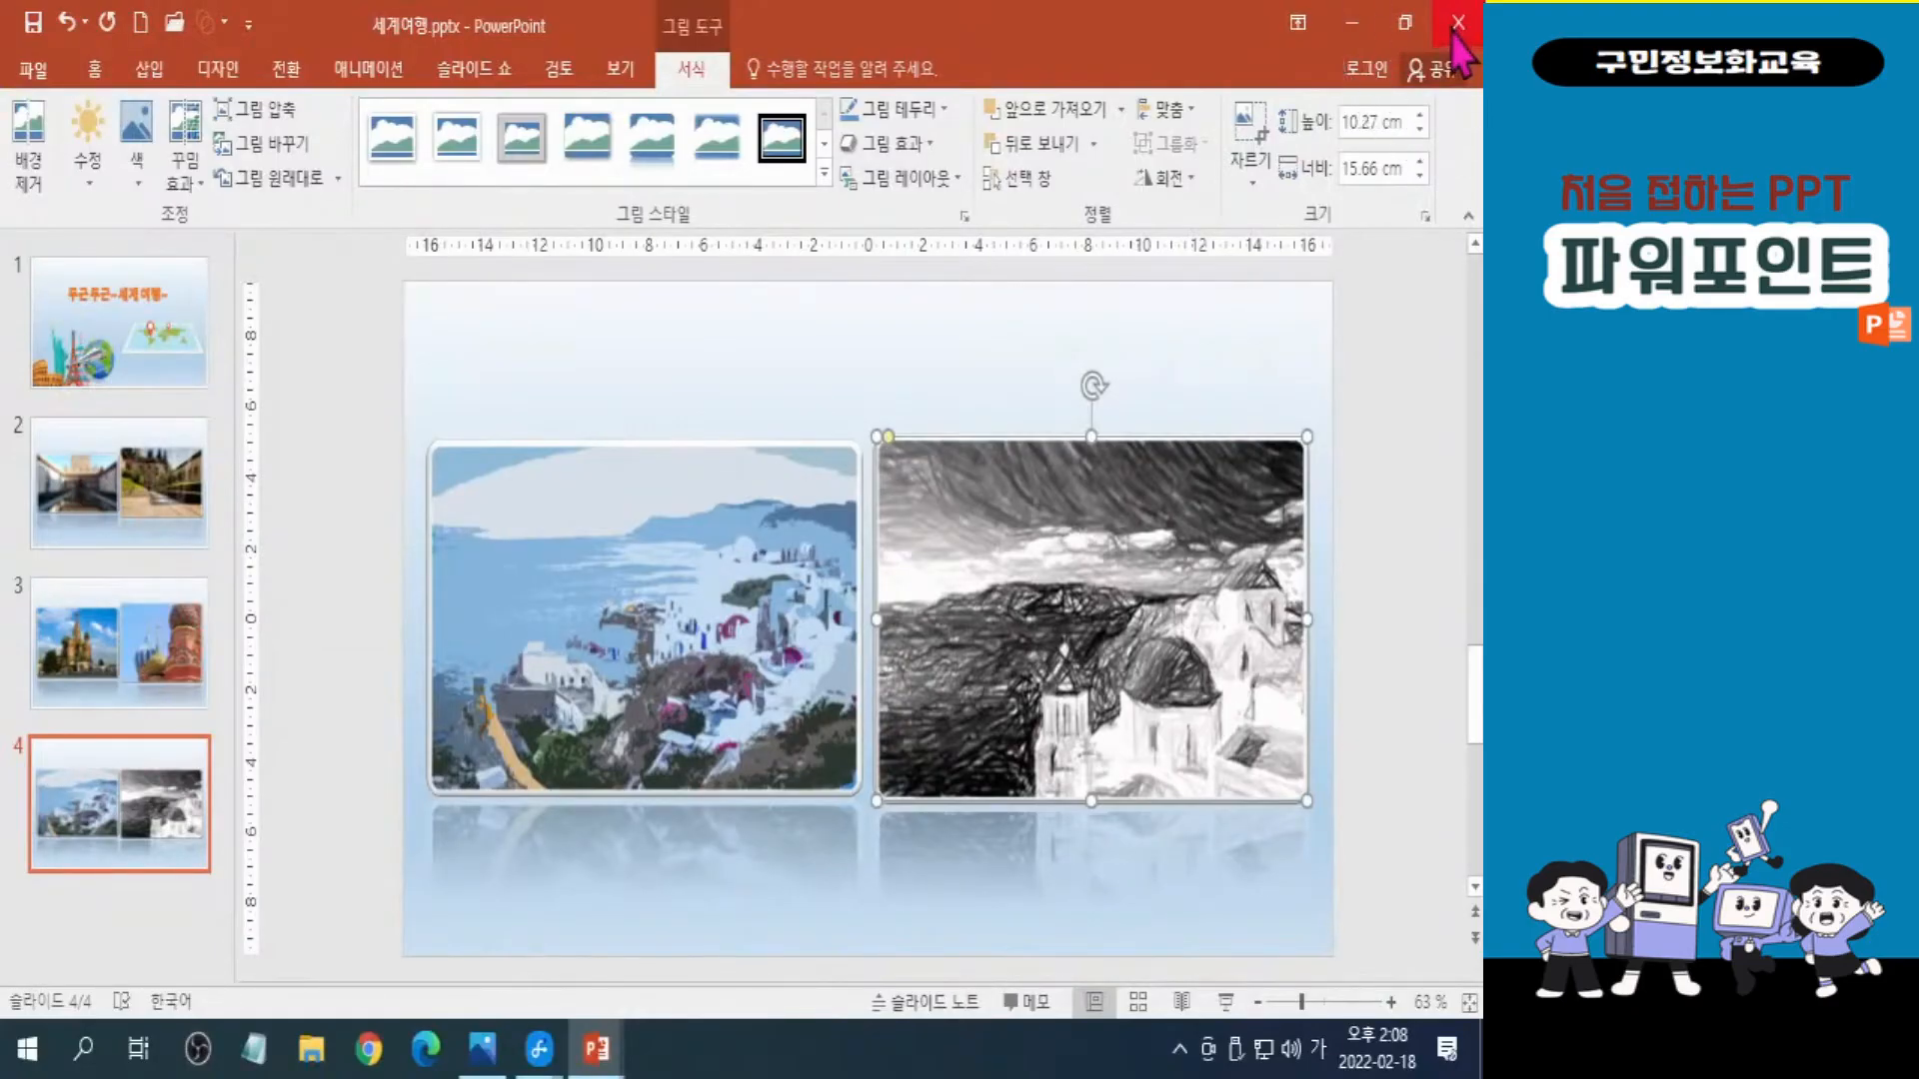
click(1457, 26)
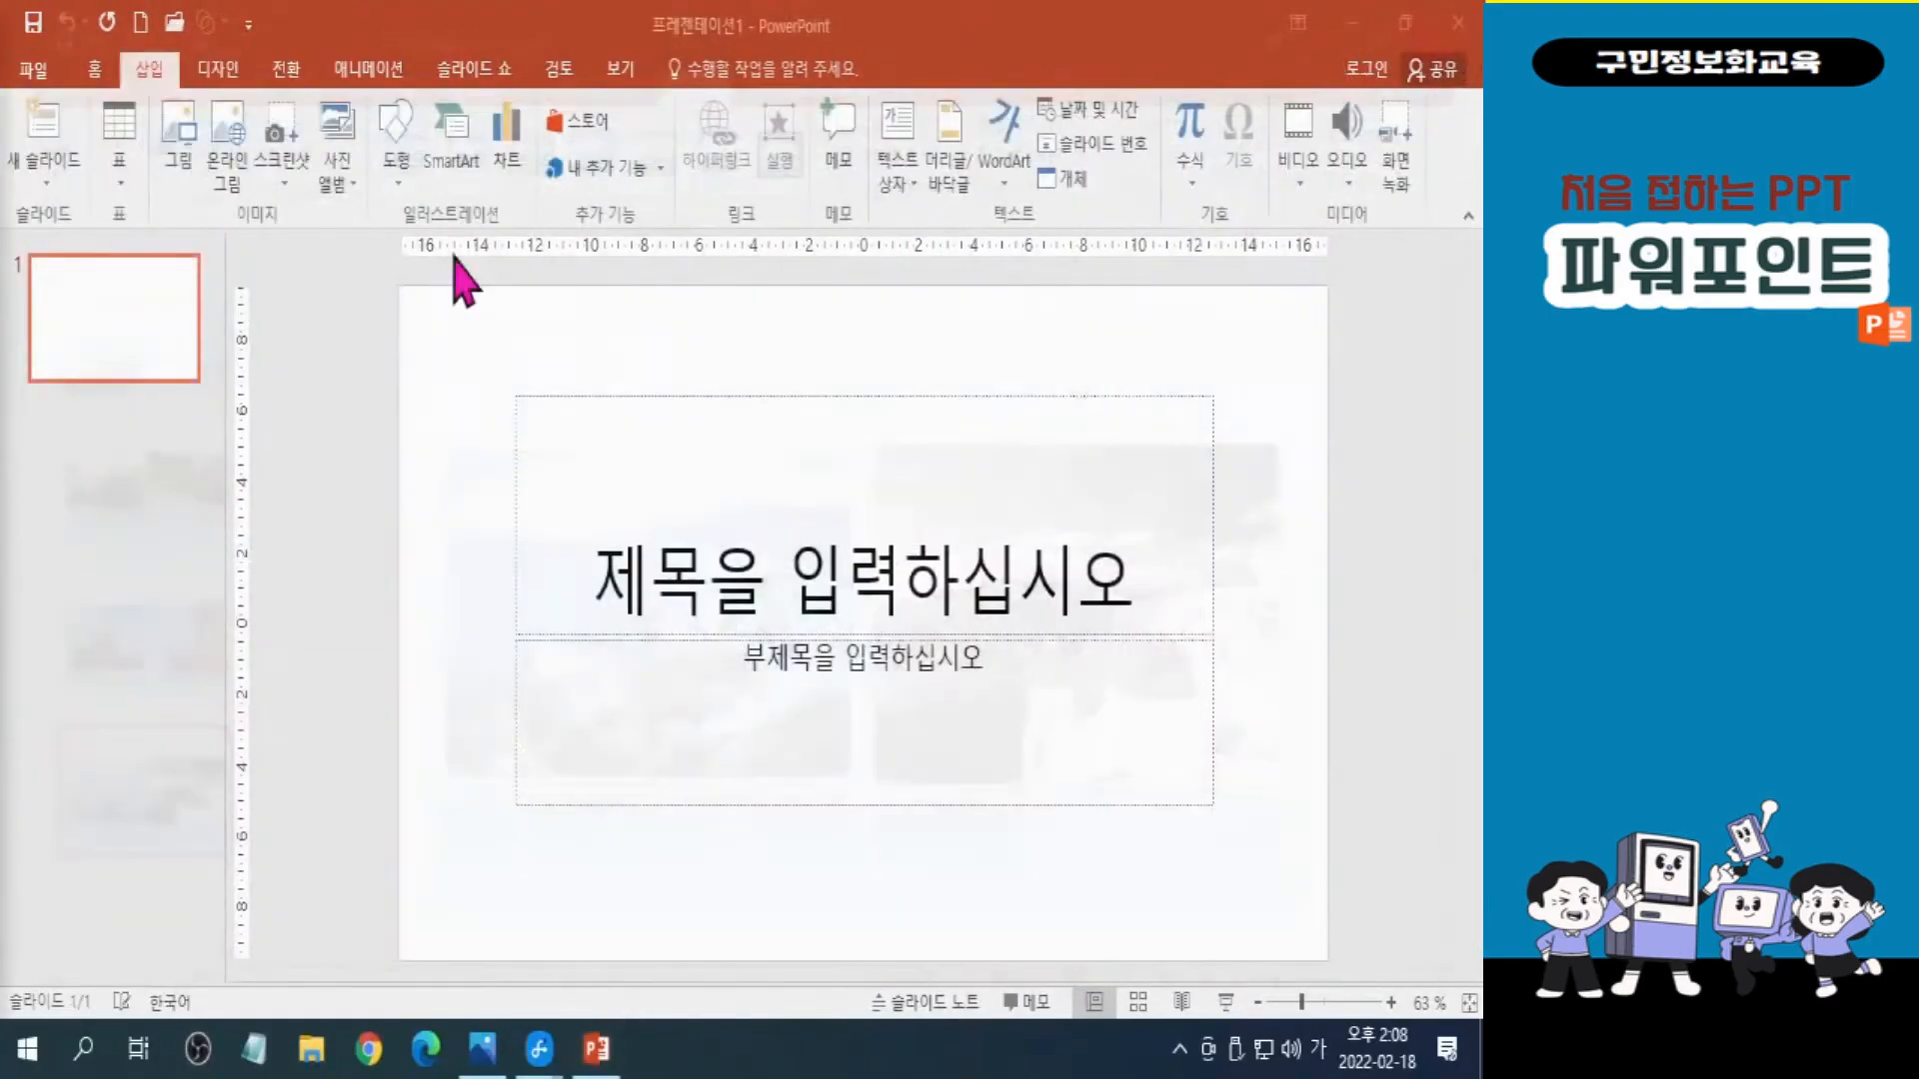
click(1458, 38)
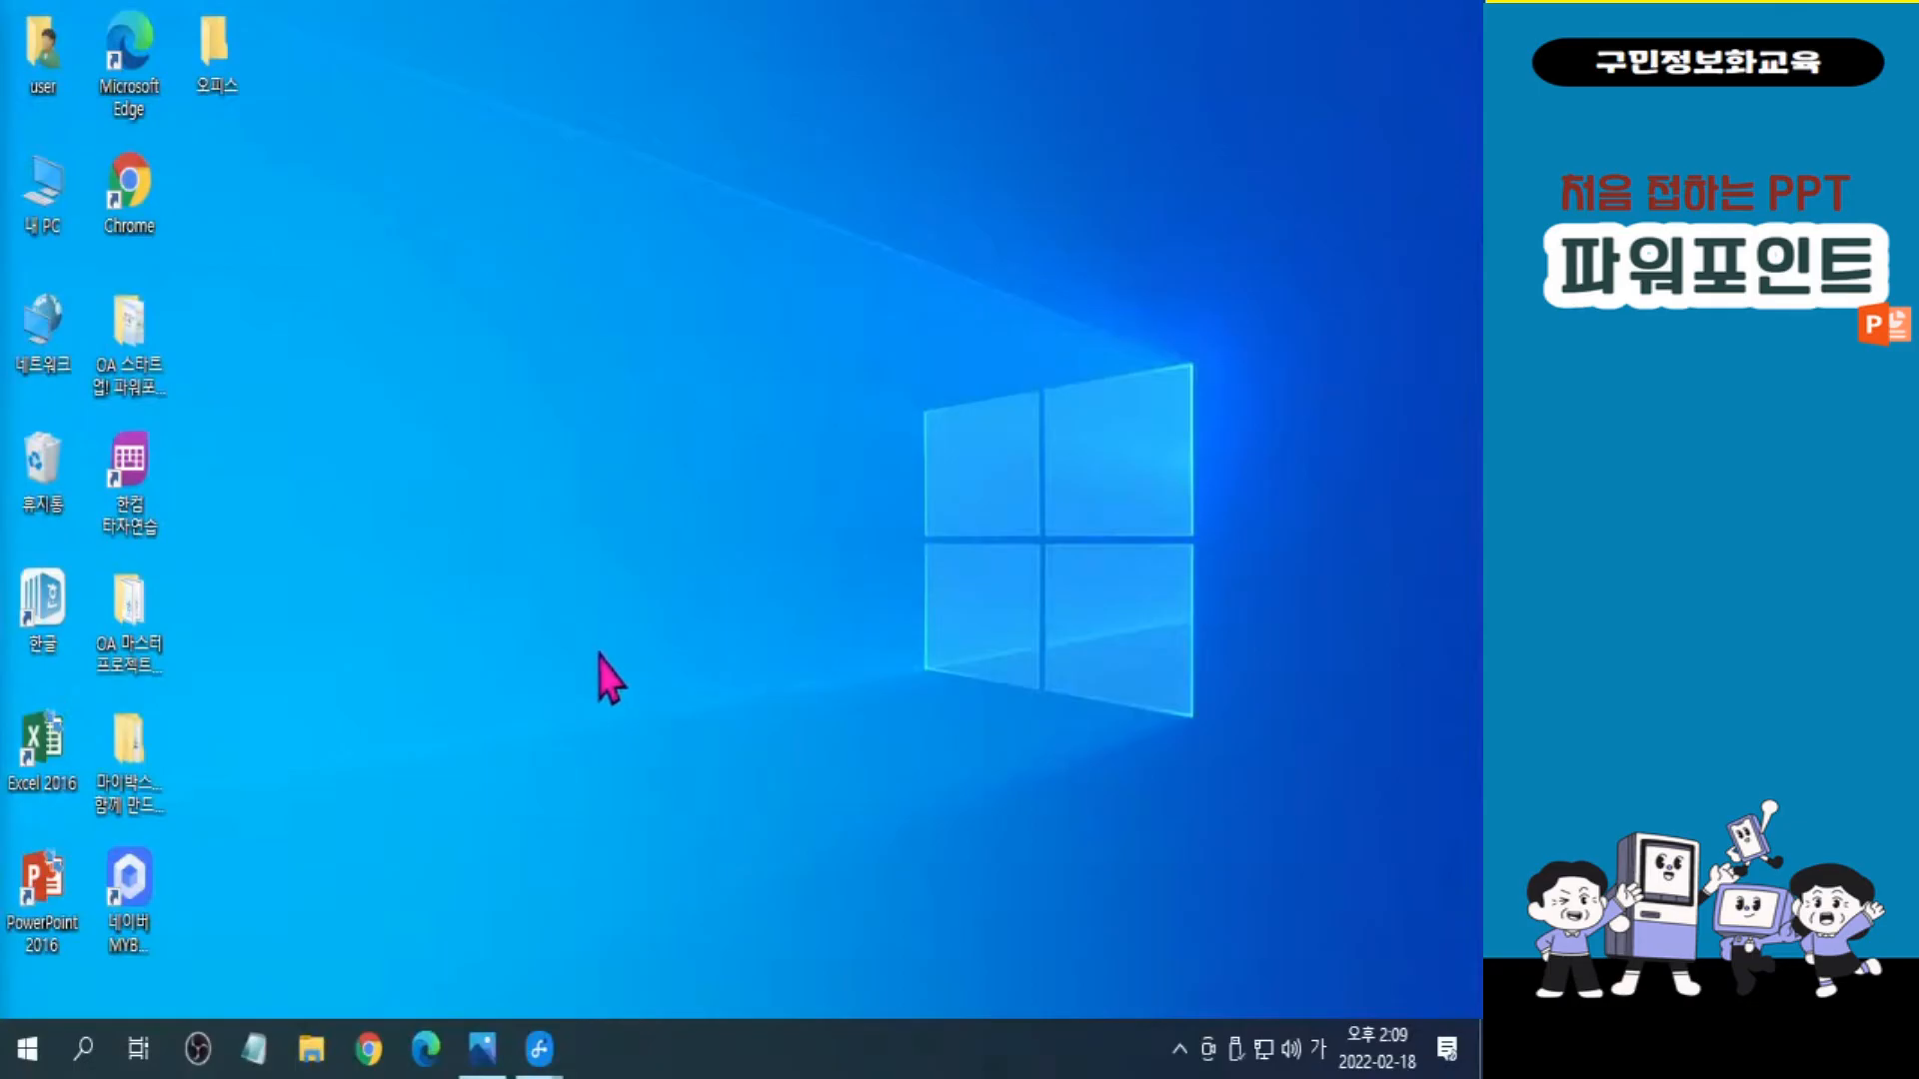
Start PowerPoint from the desktop and create a new blank presentation.
click(390, 757)
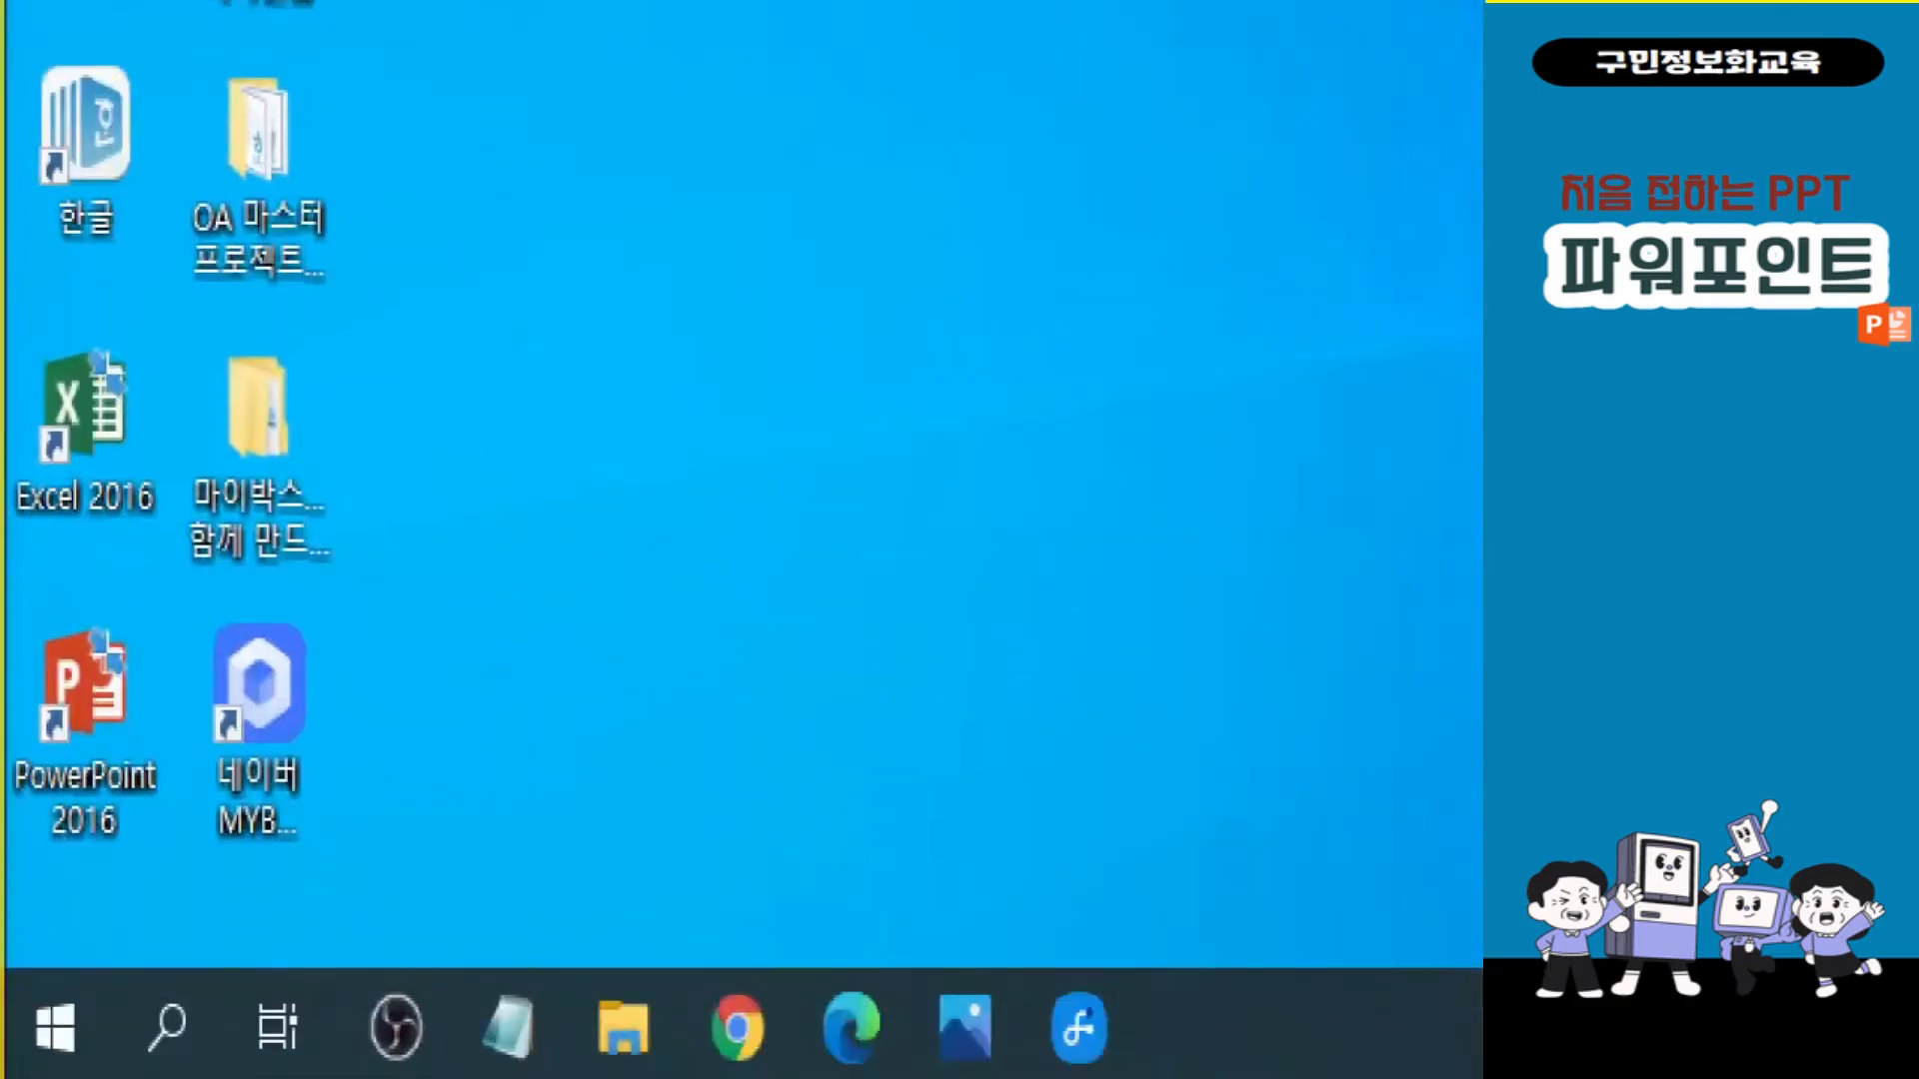
click(113, 907)
drag(166, 904, 22, 894)
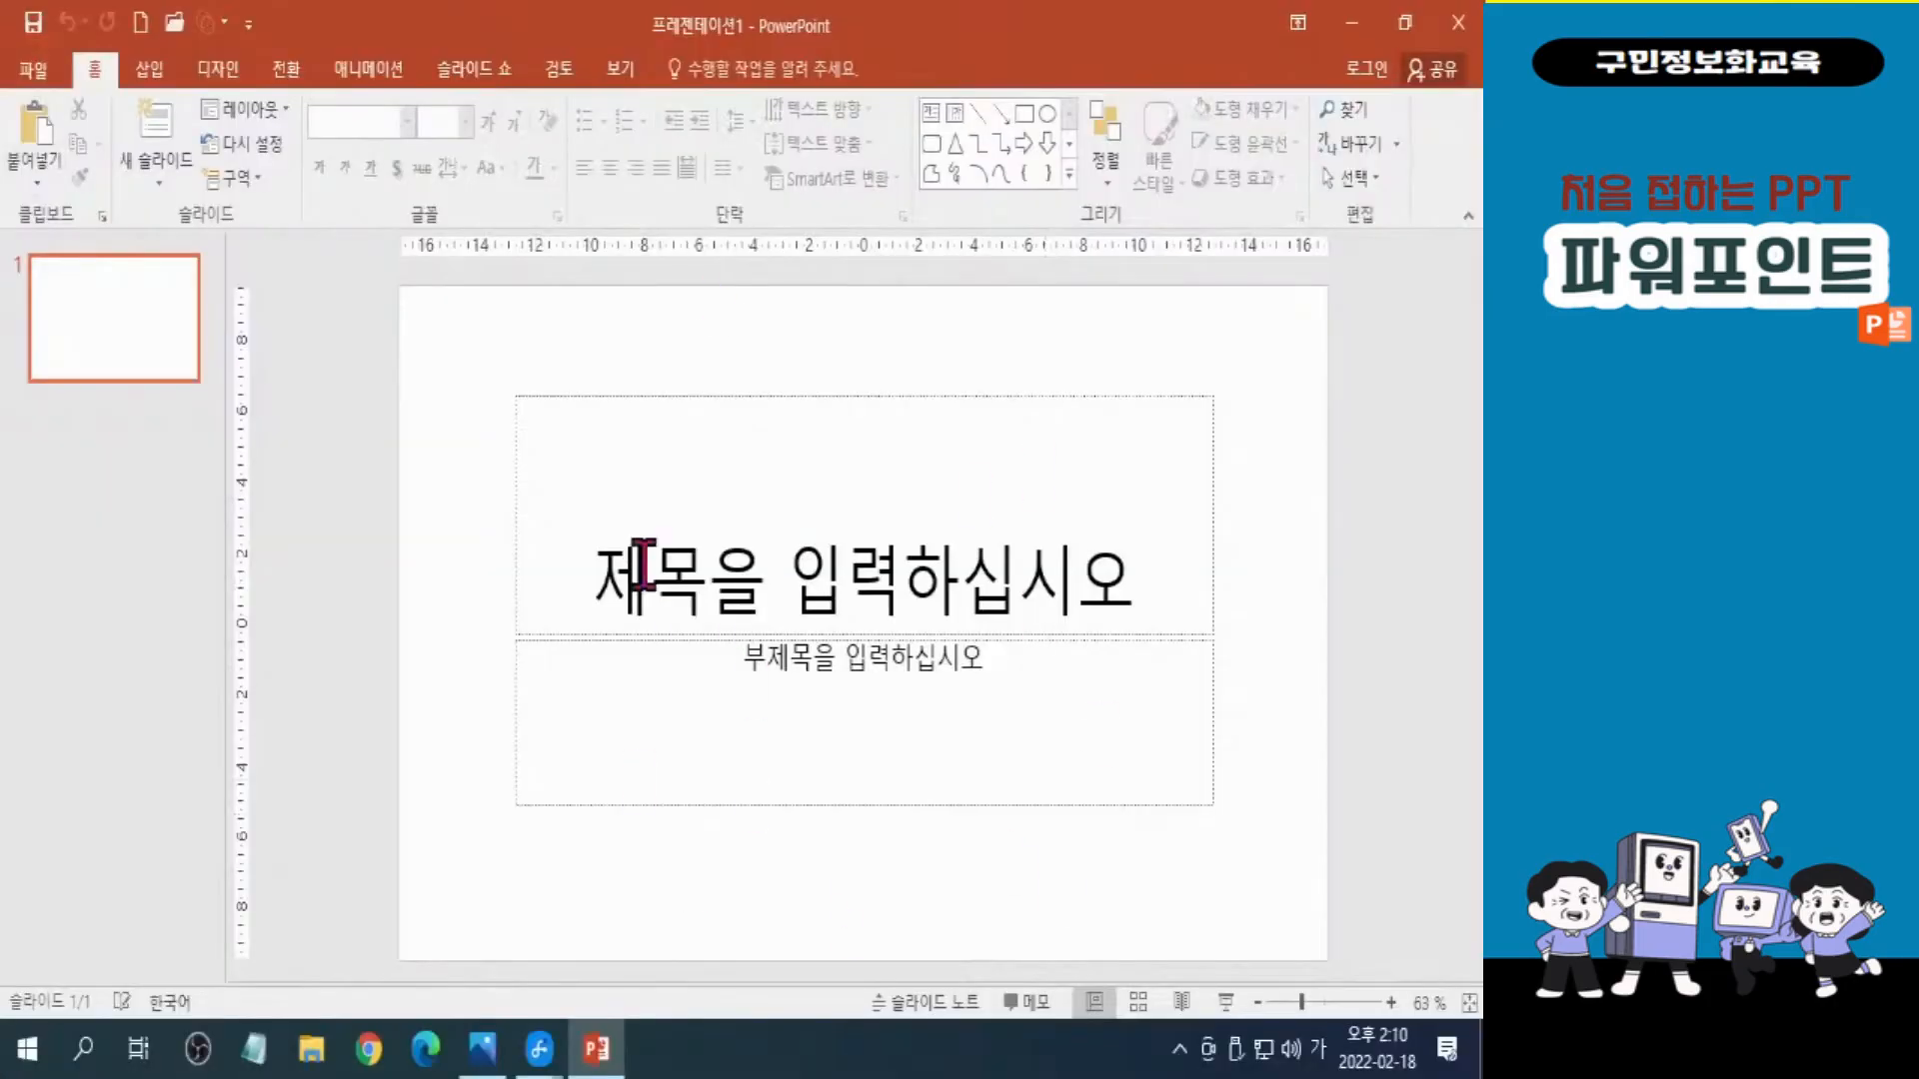
click(44, 80)
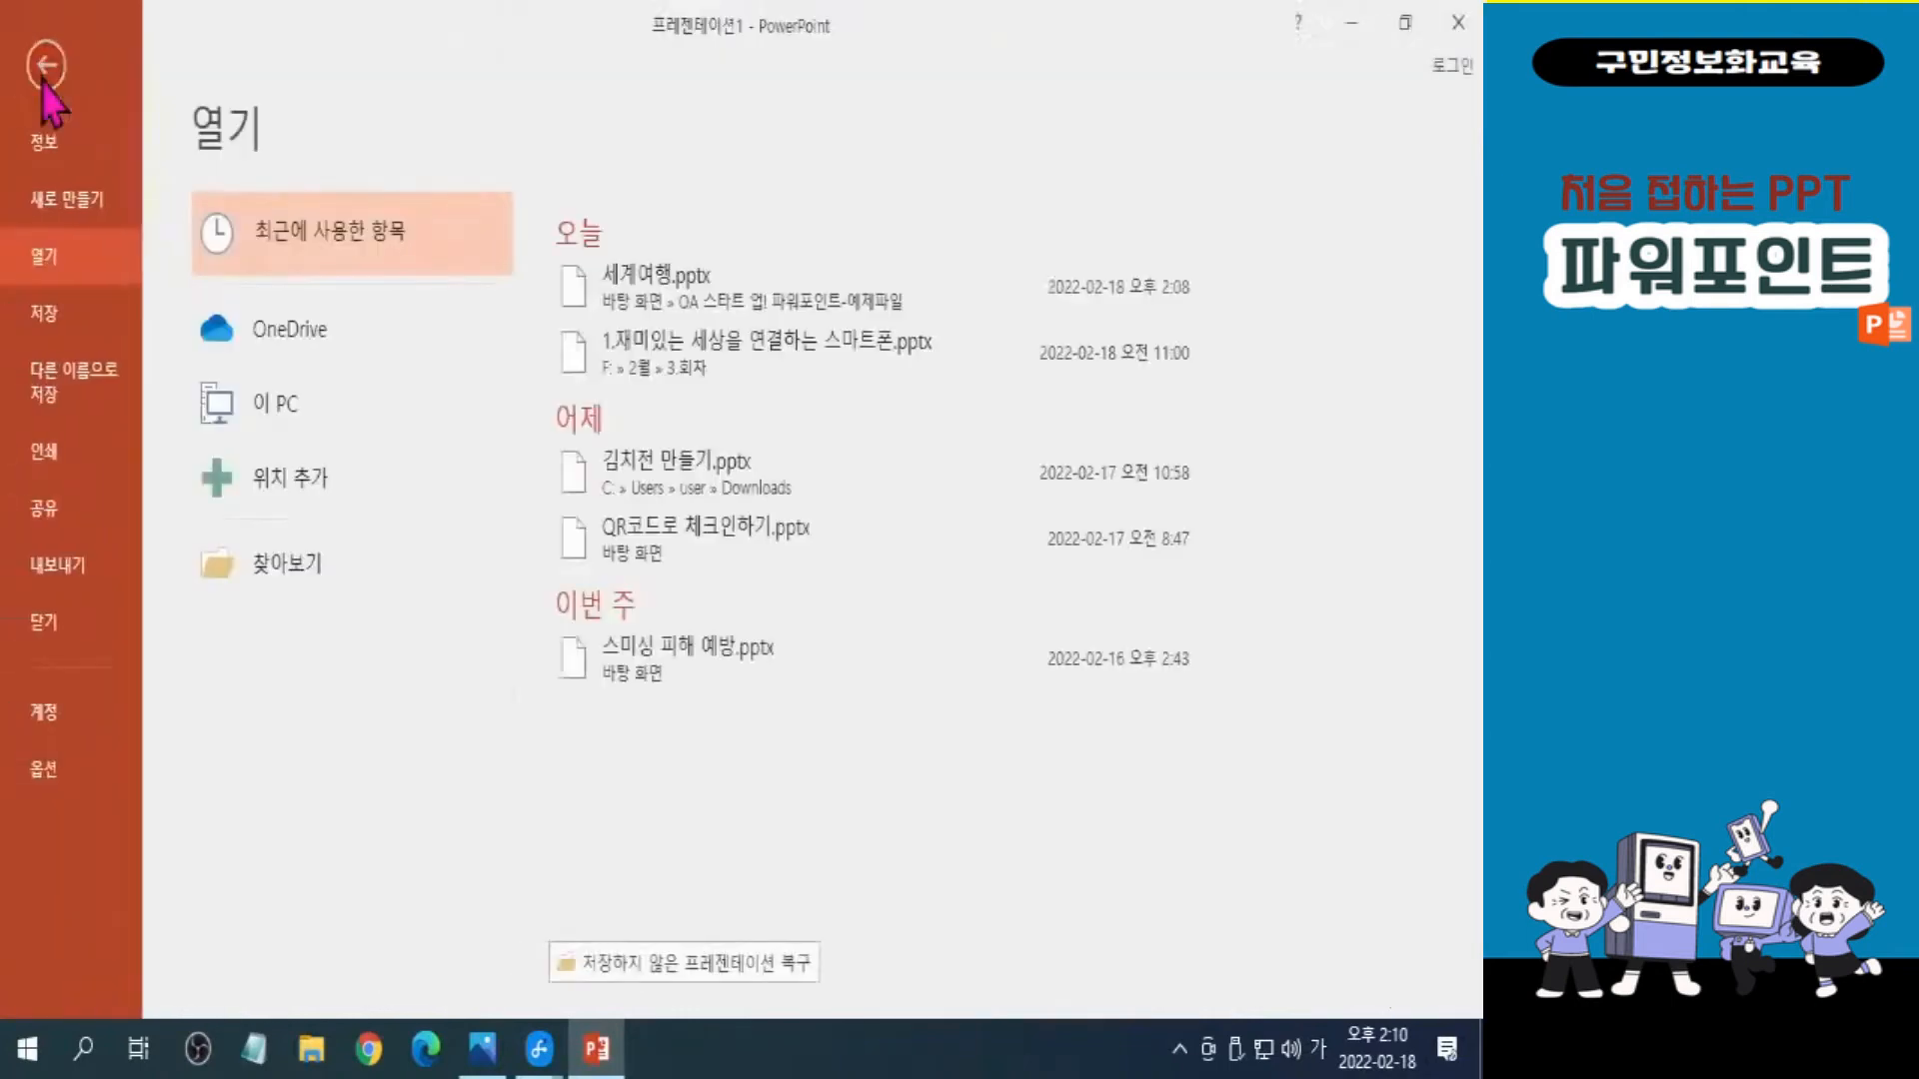
click(88, 222)
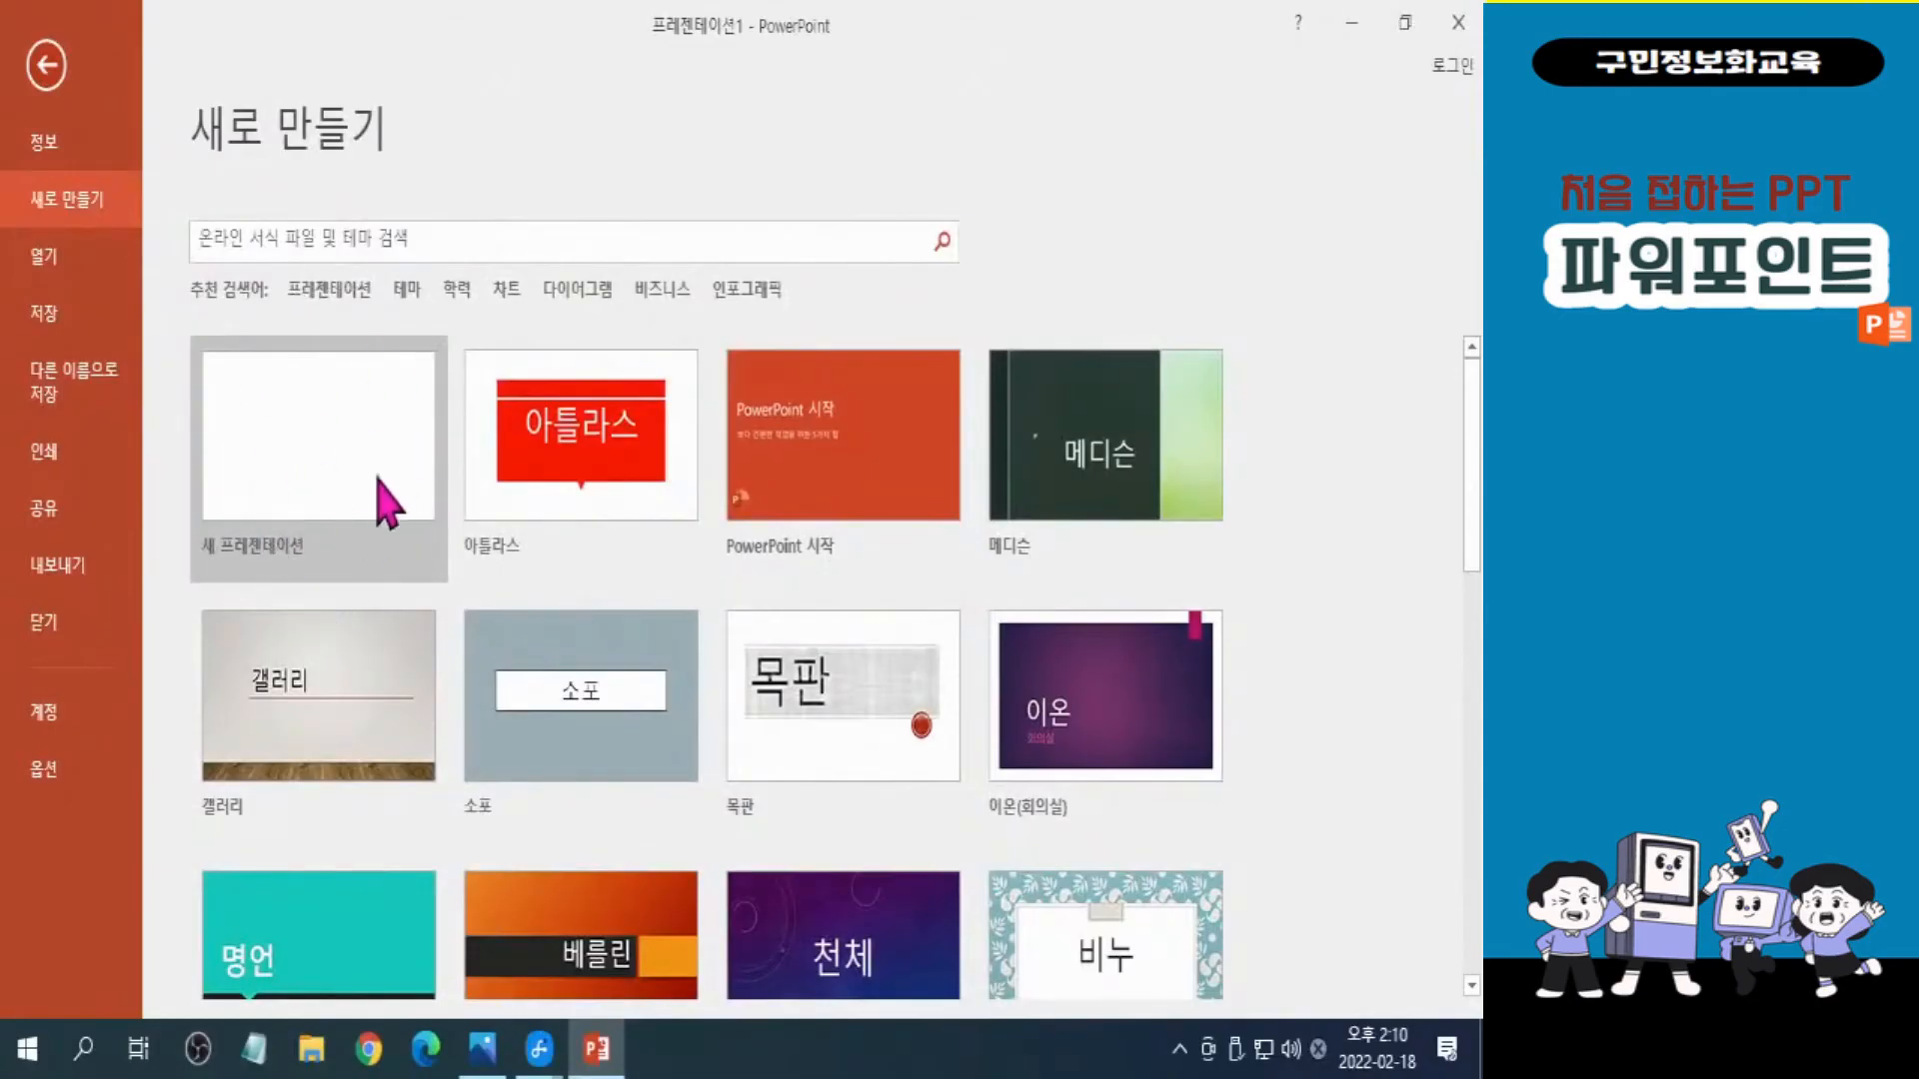
click(373, 488)
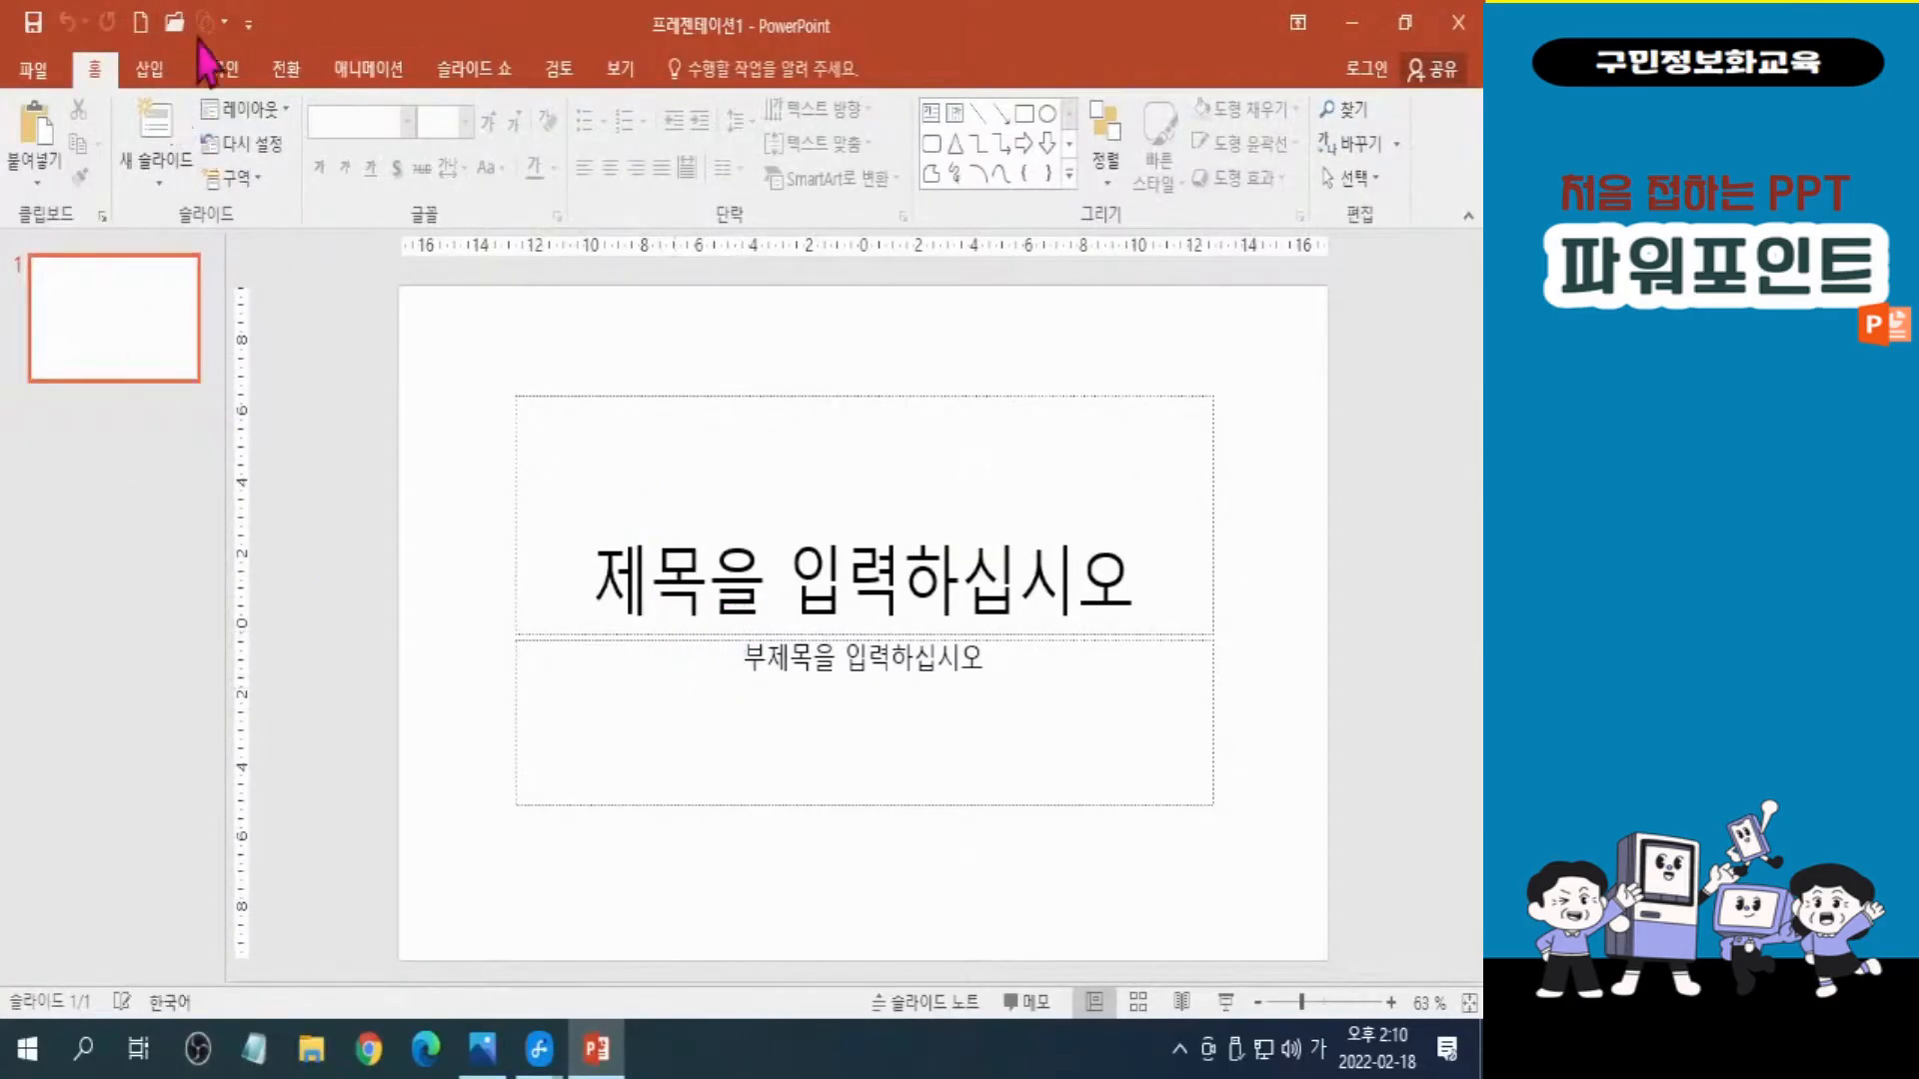
Start a new photo album and select 아기1.jpg in the 준비파일 > 6장 folder as its first picture.
click(163, 72)
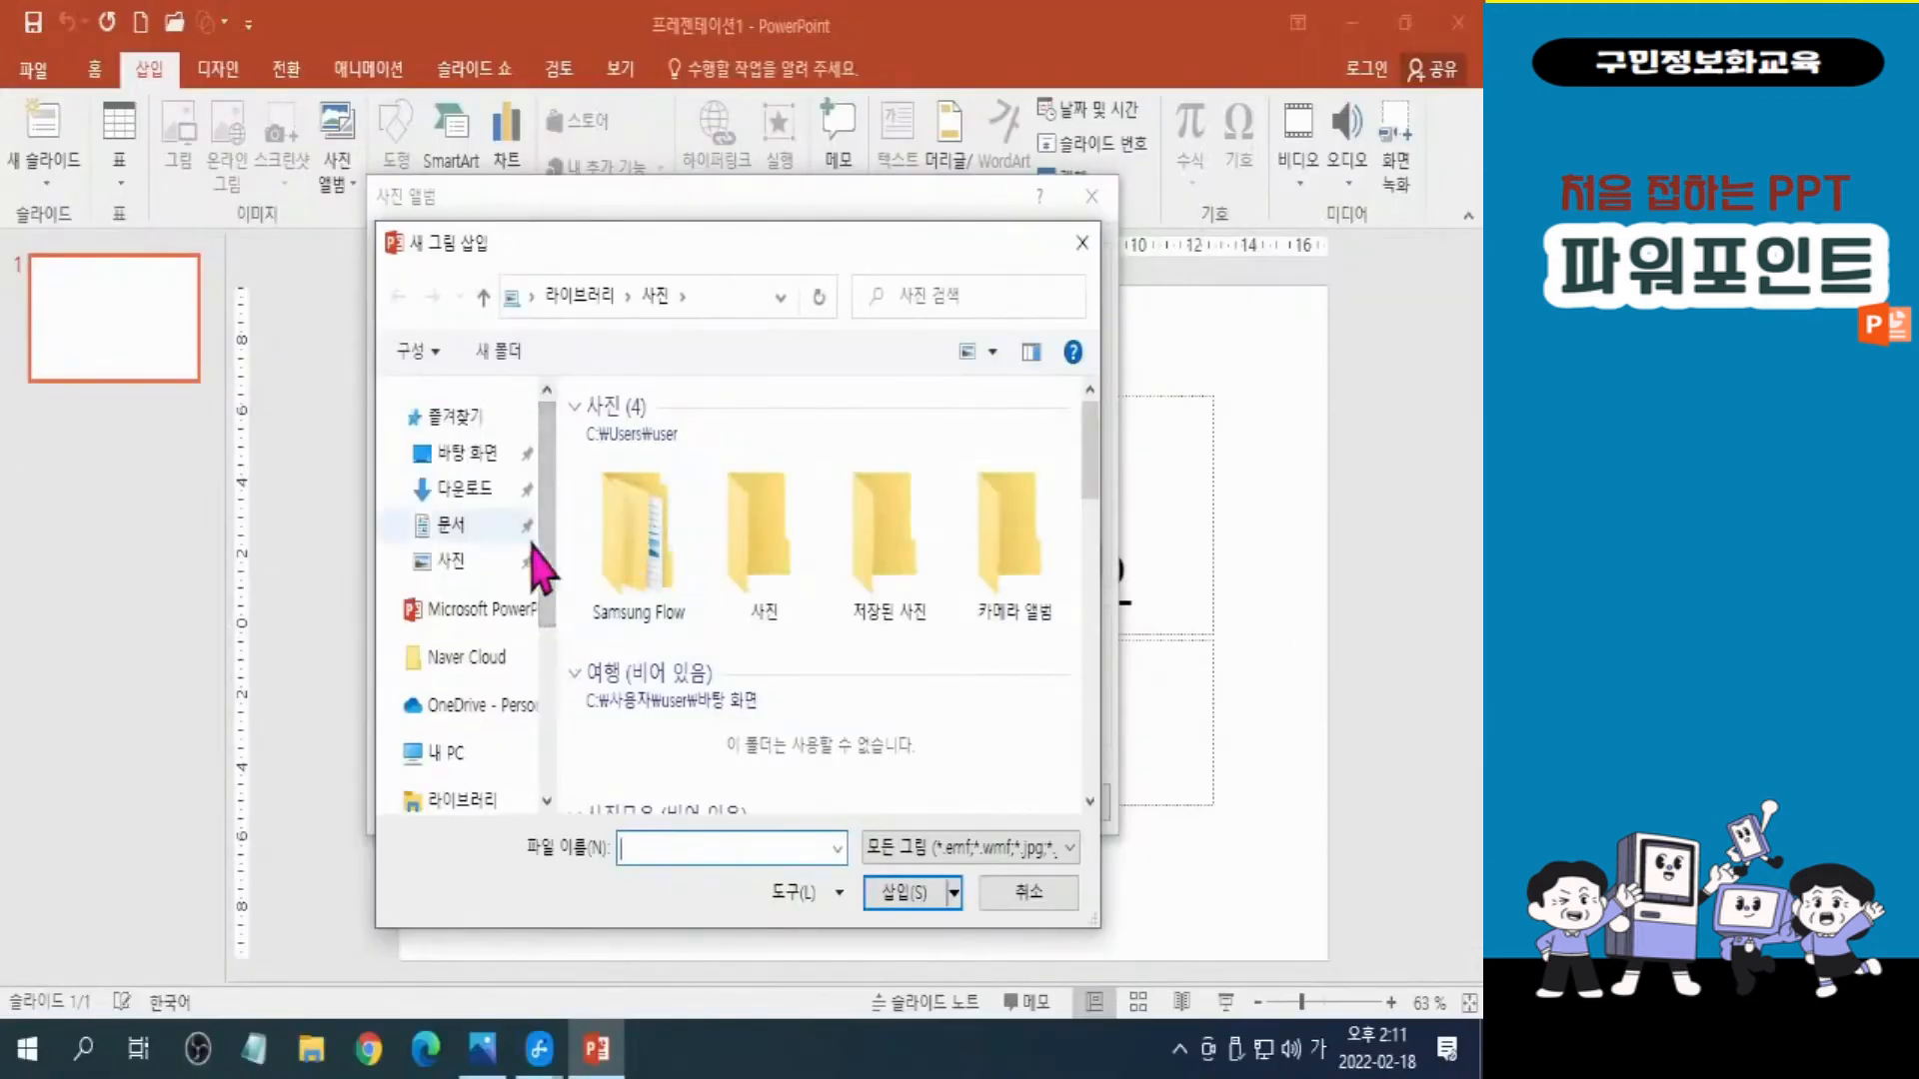
click(478, 458)
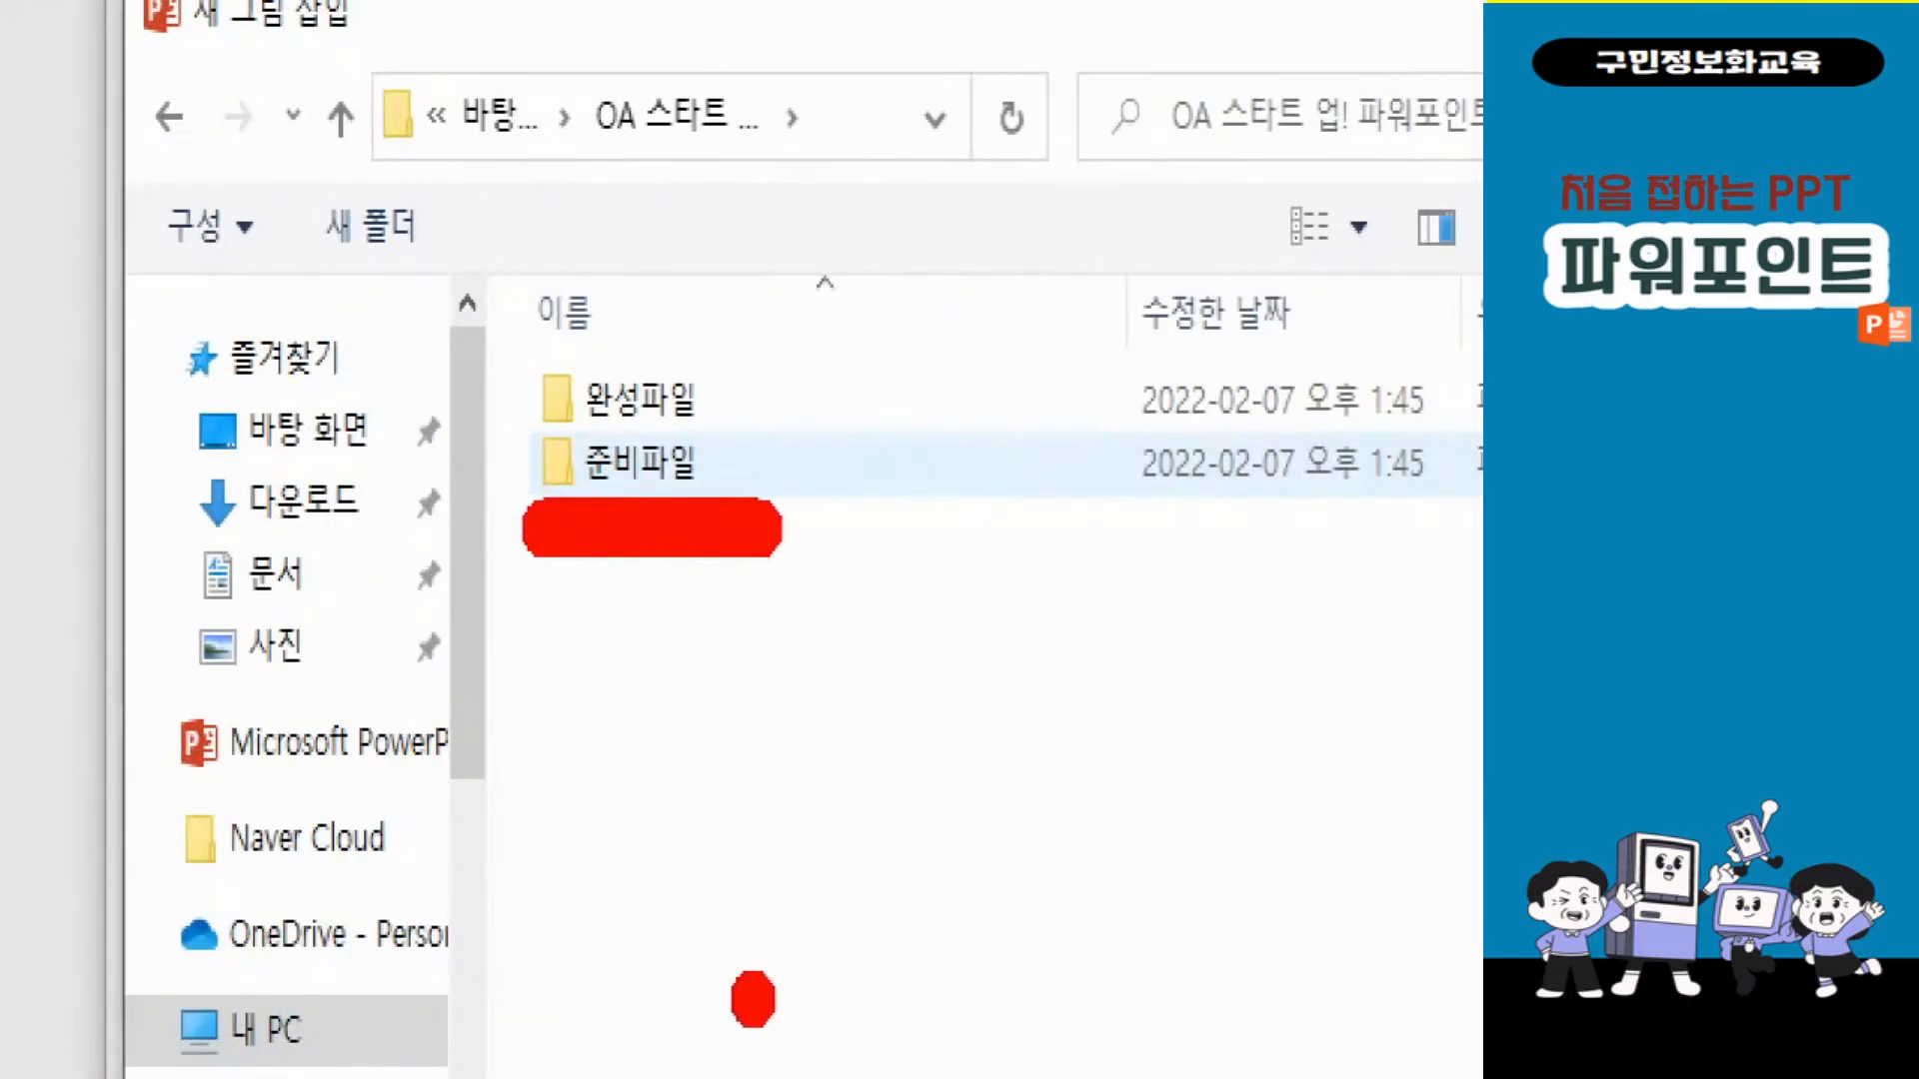
double_click(640, 462)
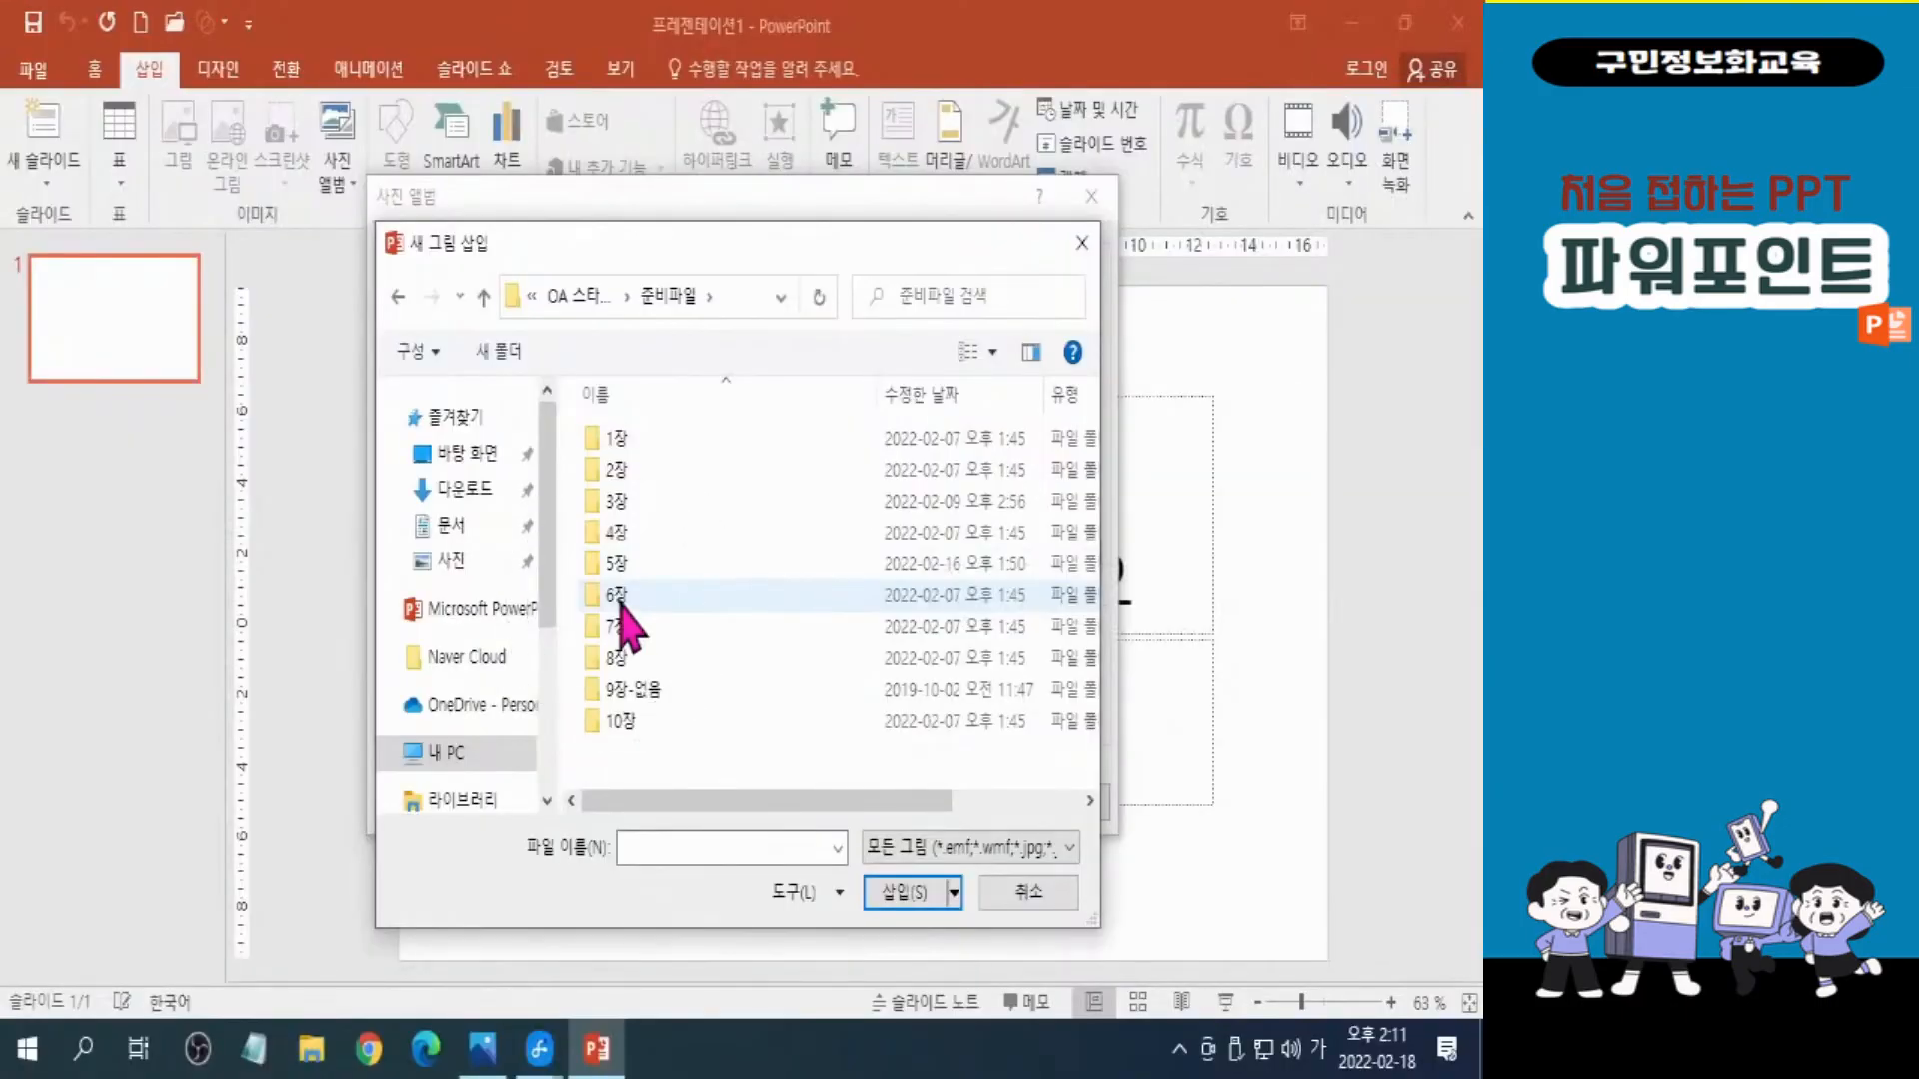
mouse_move(621, 604)
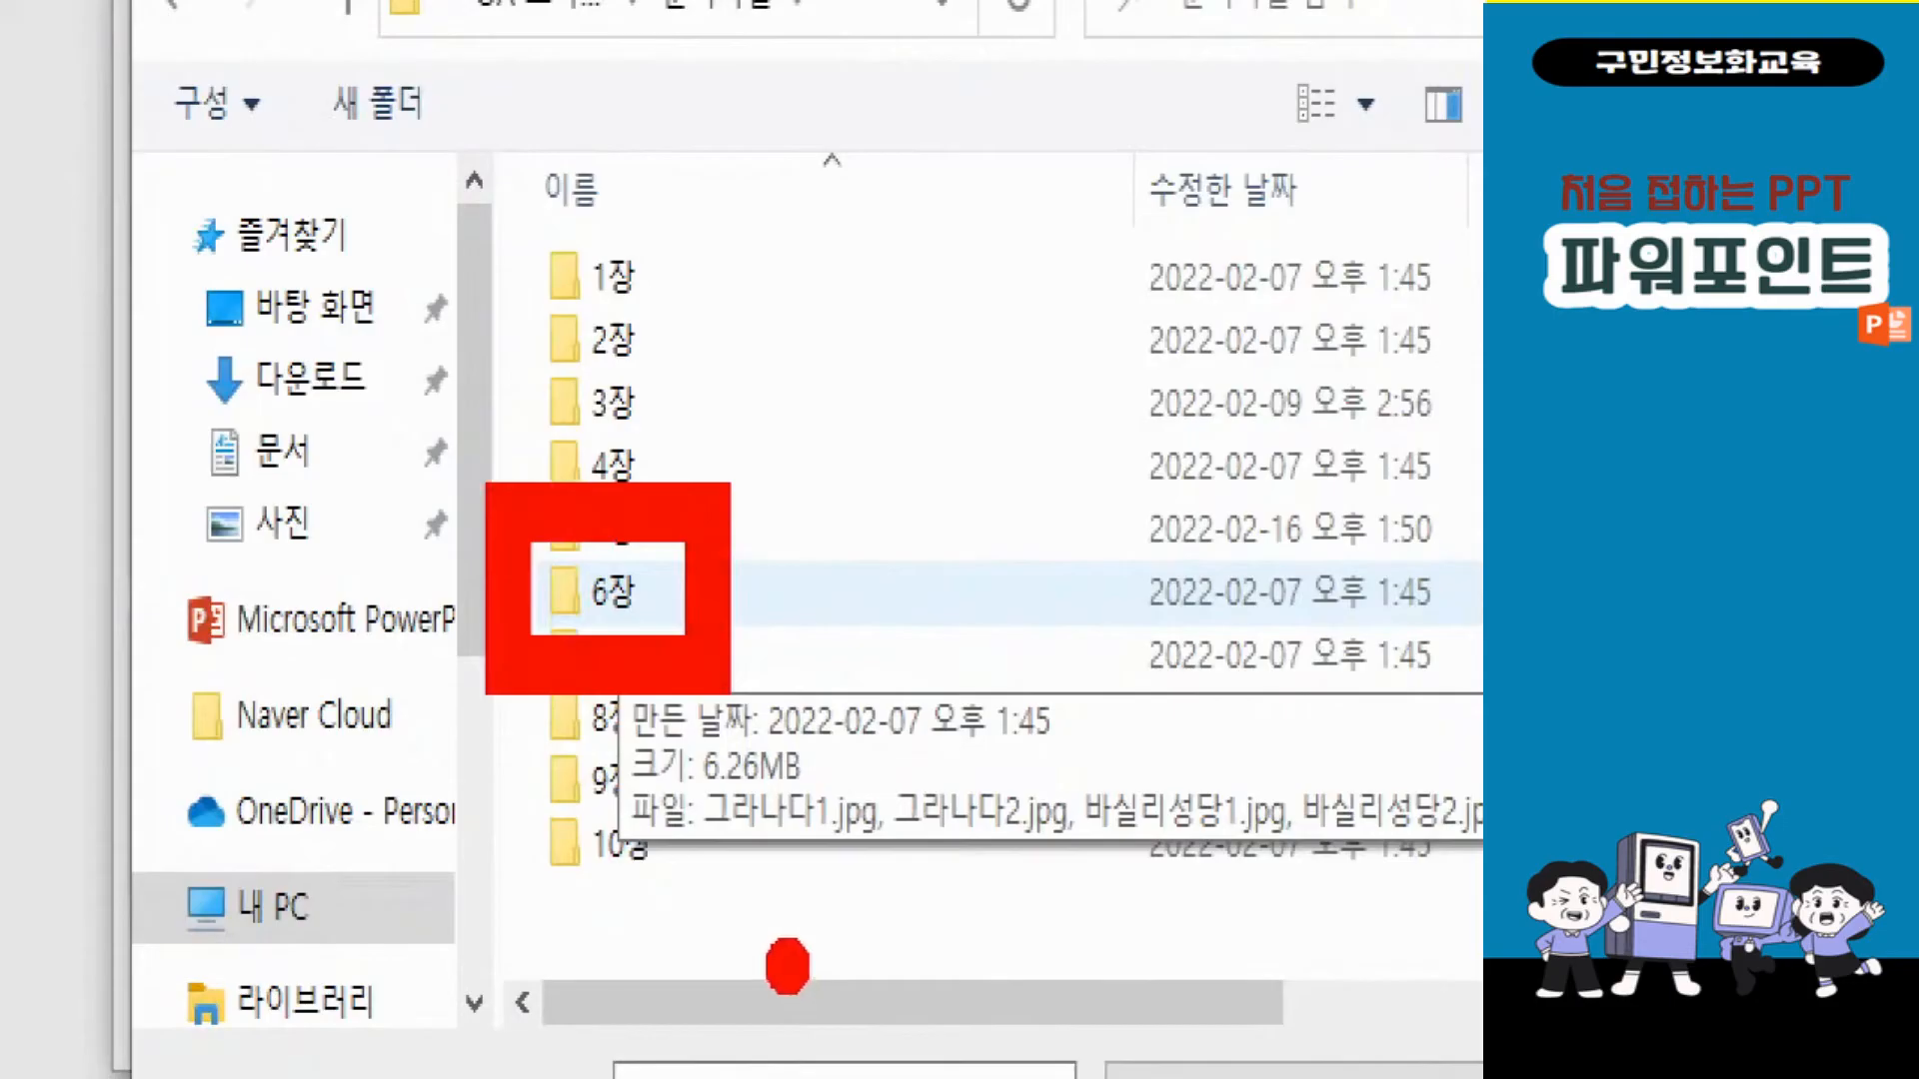
double_click(612, 591)
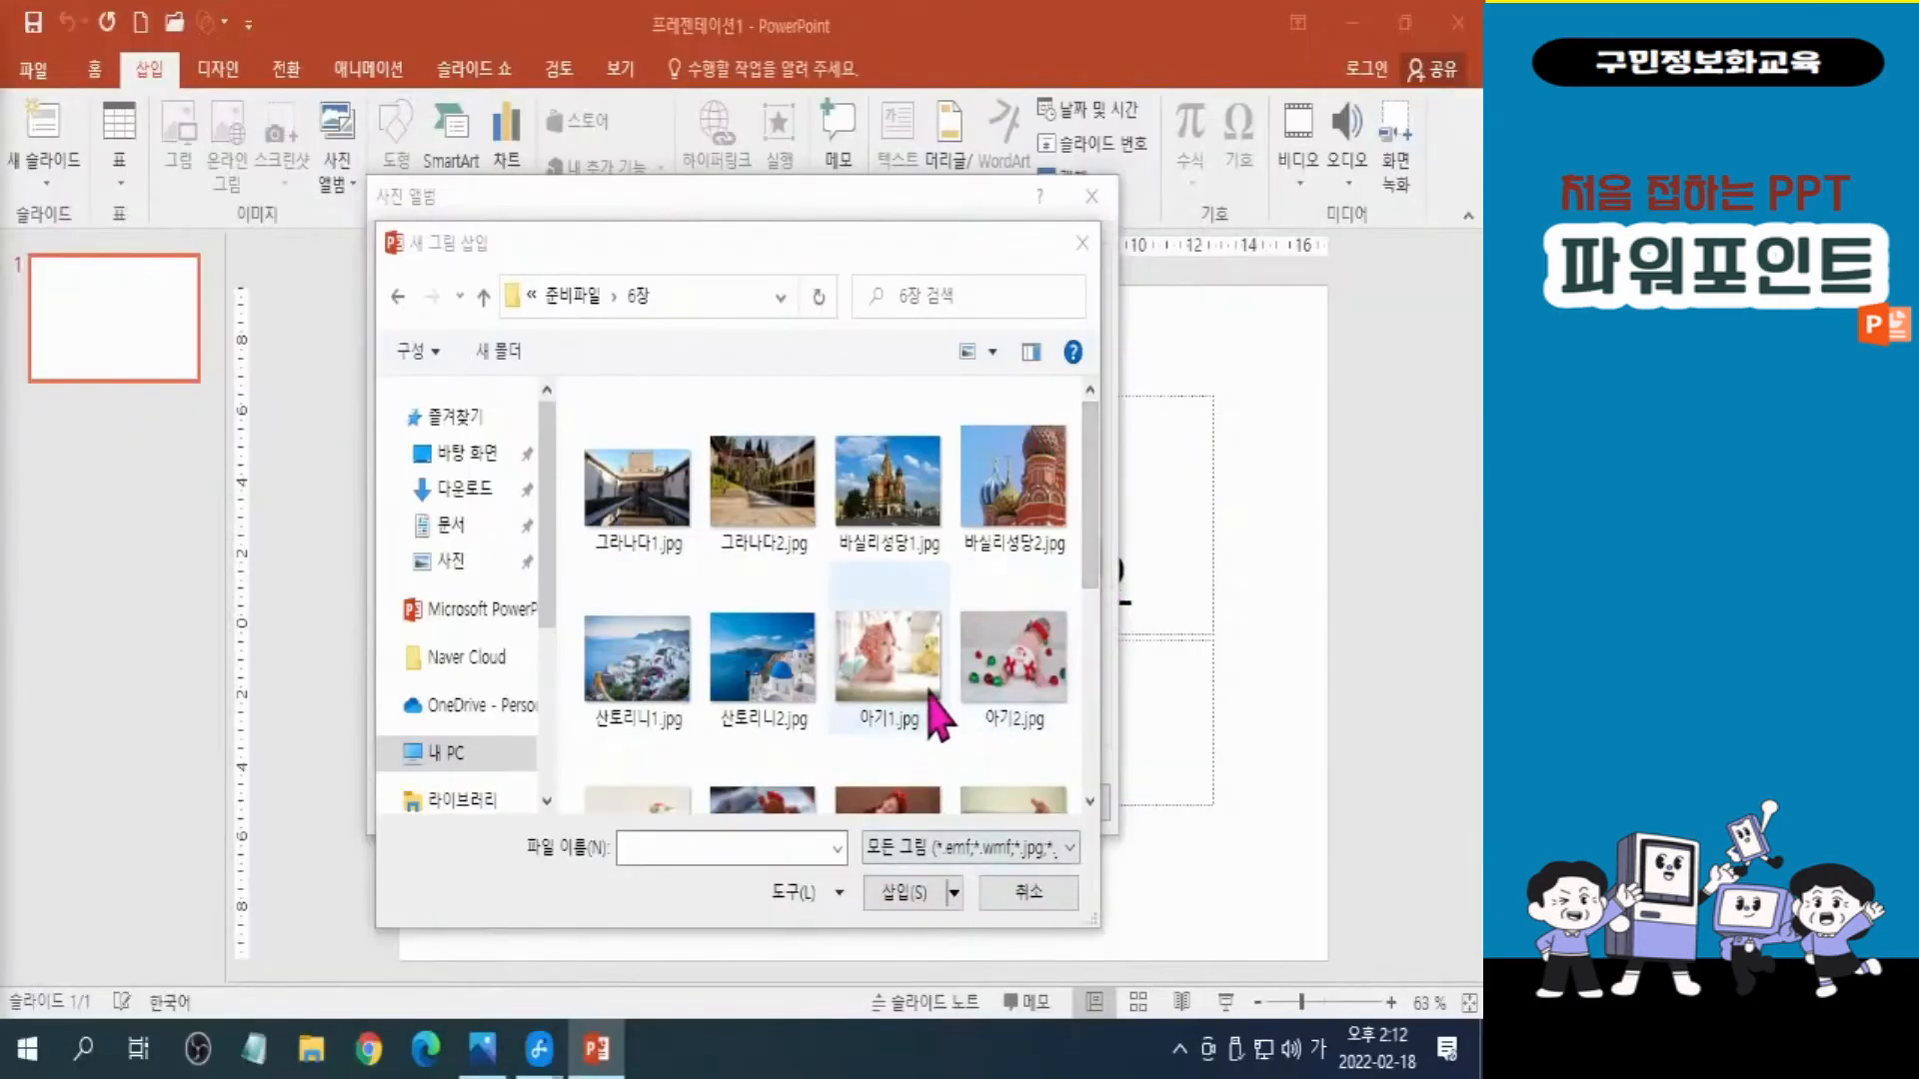
click(912, 677)
drag(1093, 574, 1106, 654)
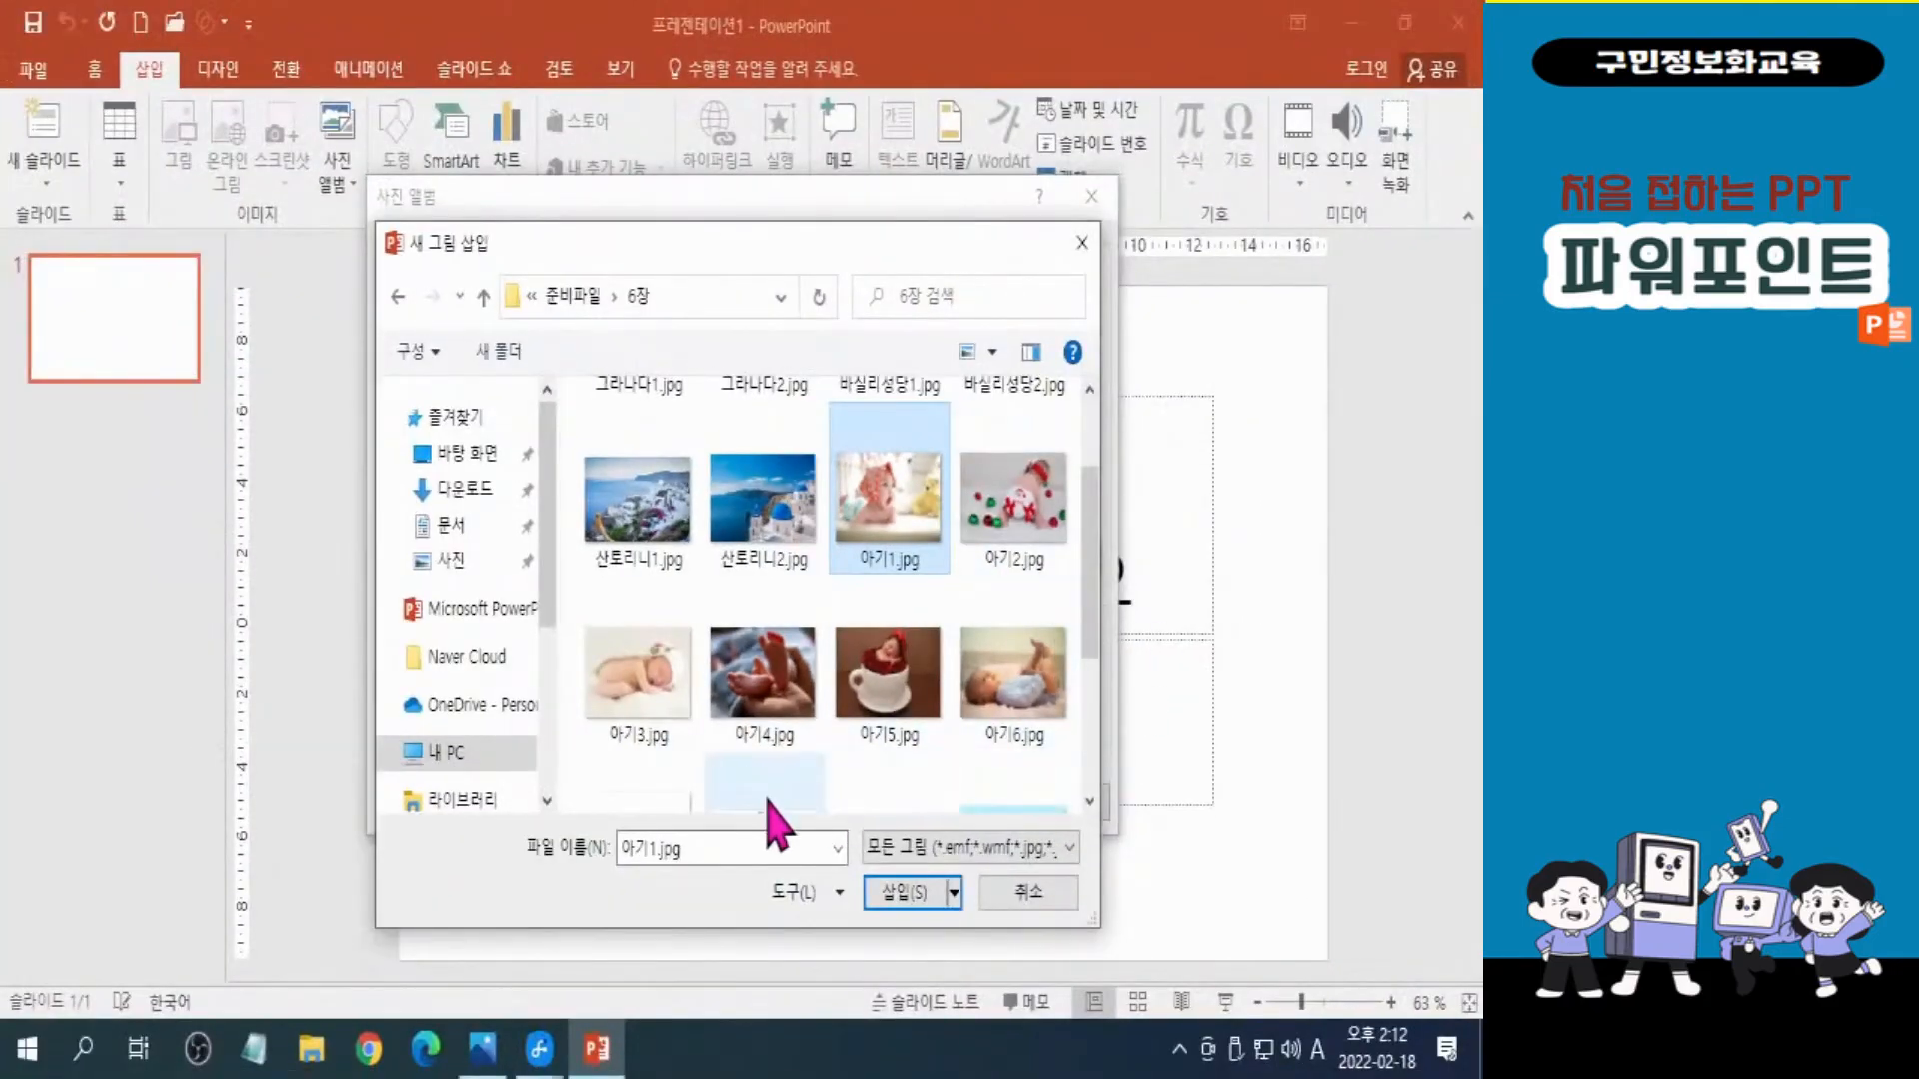
Switch to the Photos window and examine the Shift key on the keyboard picture.
click(481, 1067)
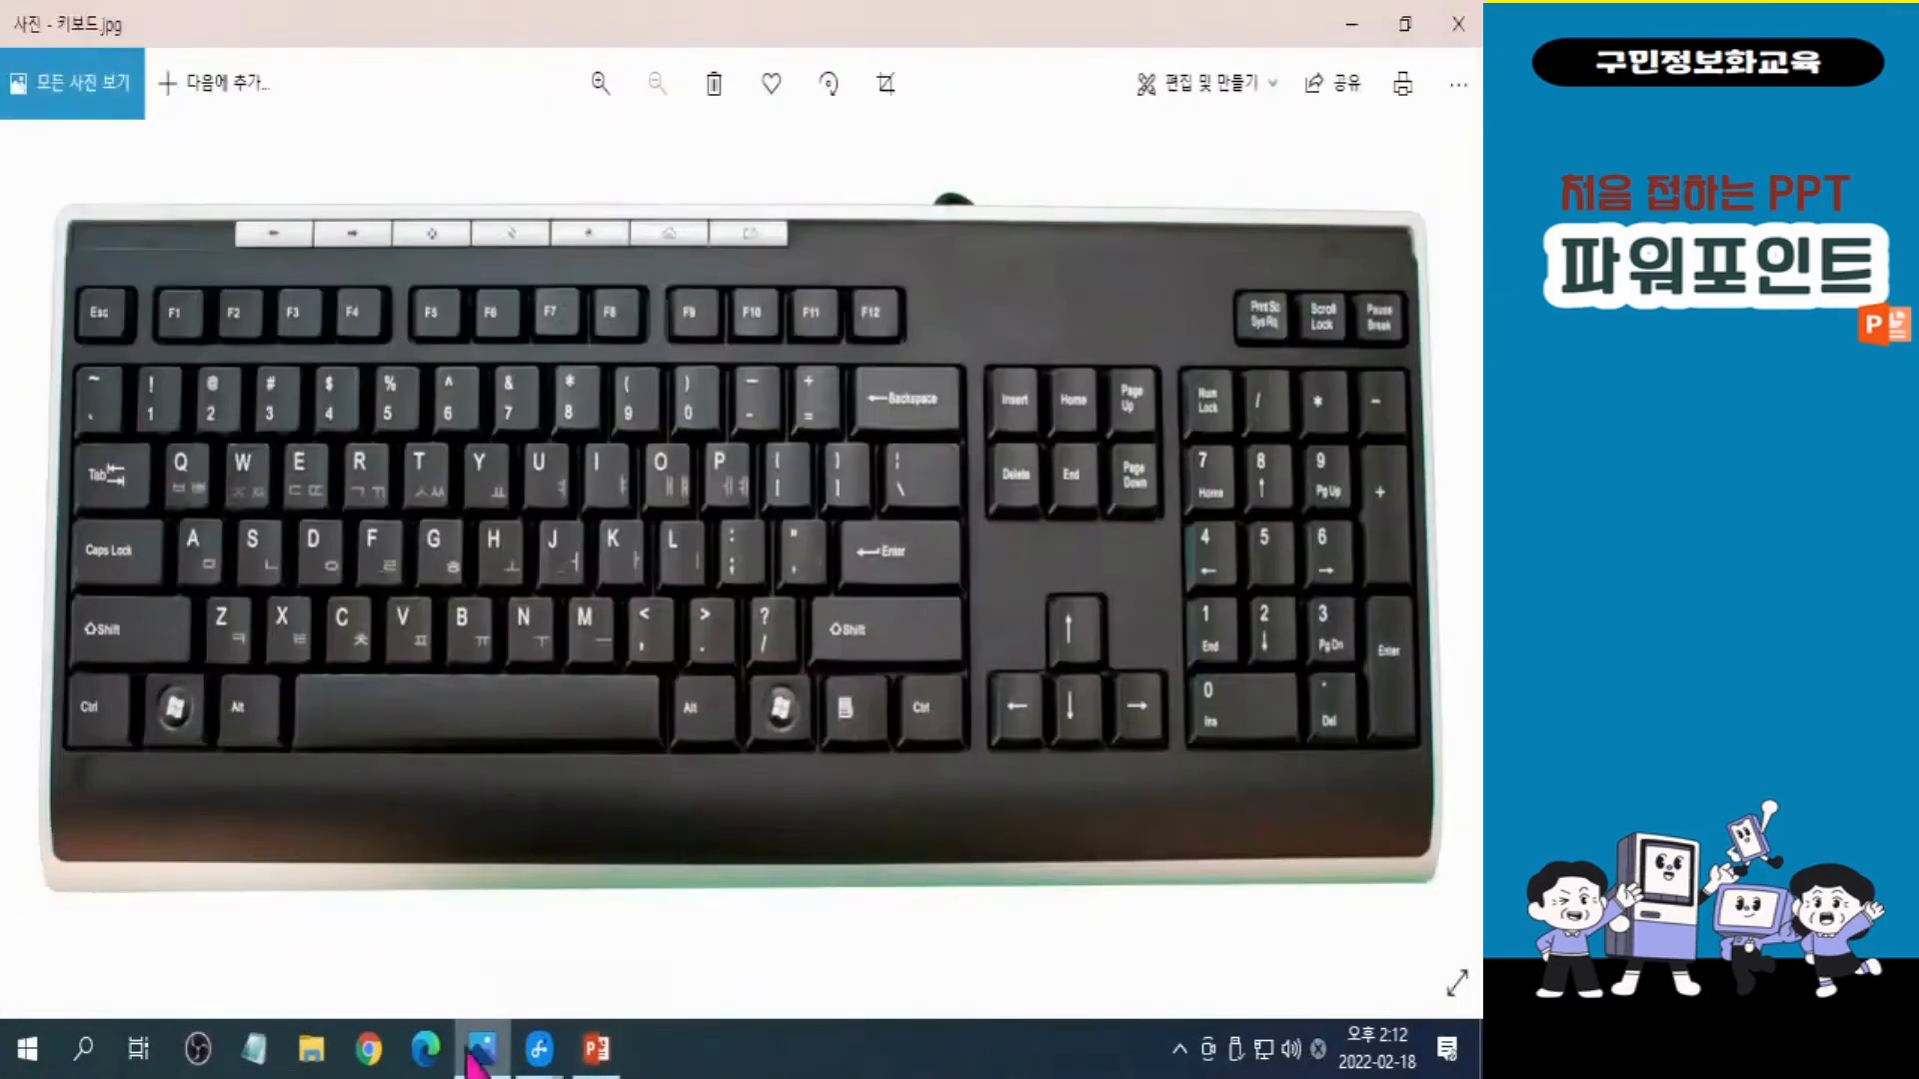
key(ctrl+2)
drag(16, 583, 255, 704)
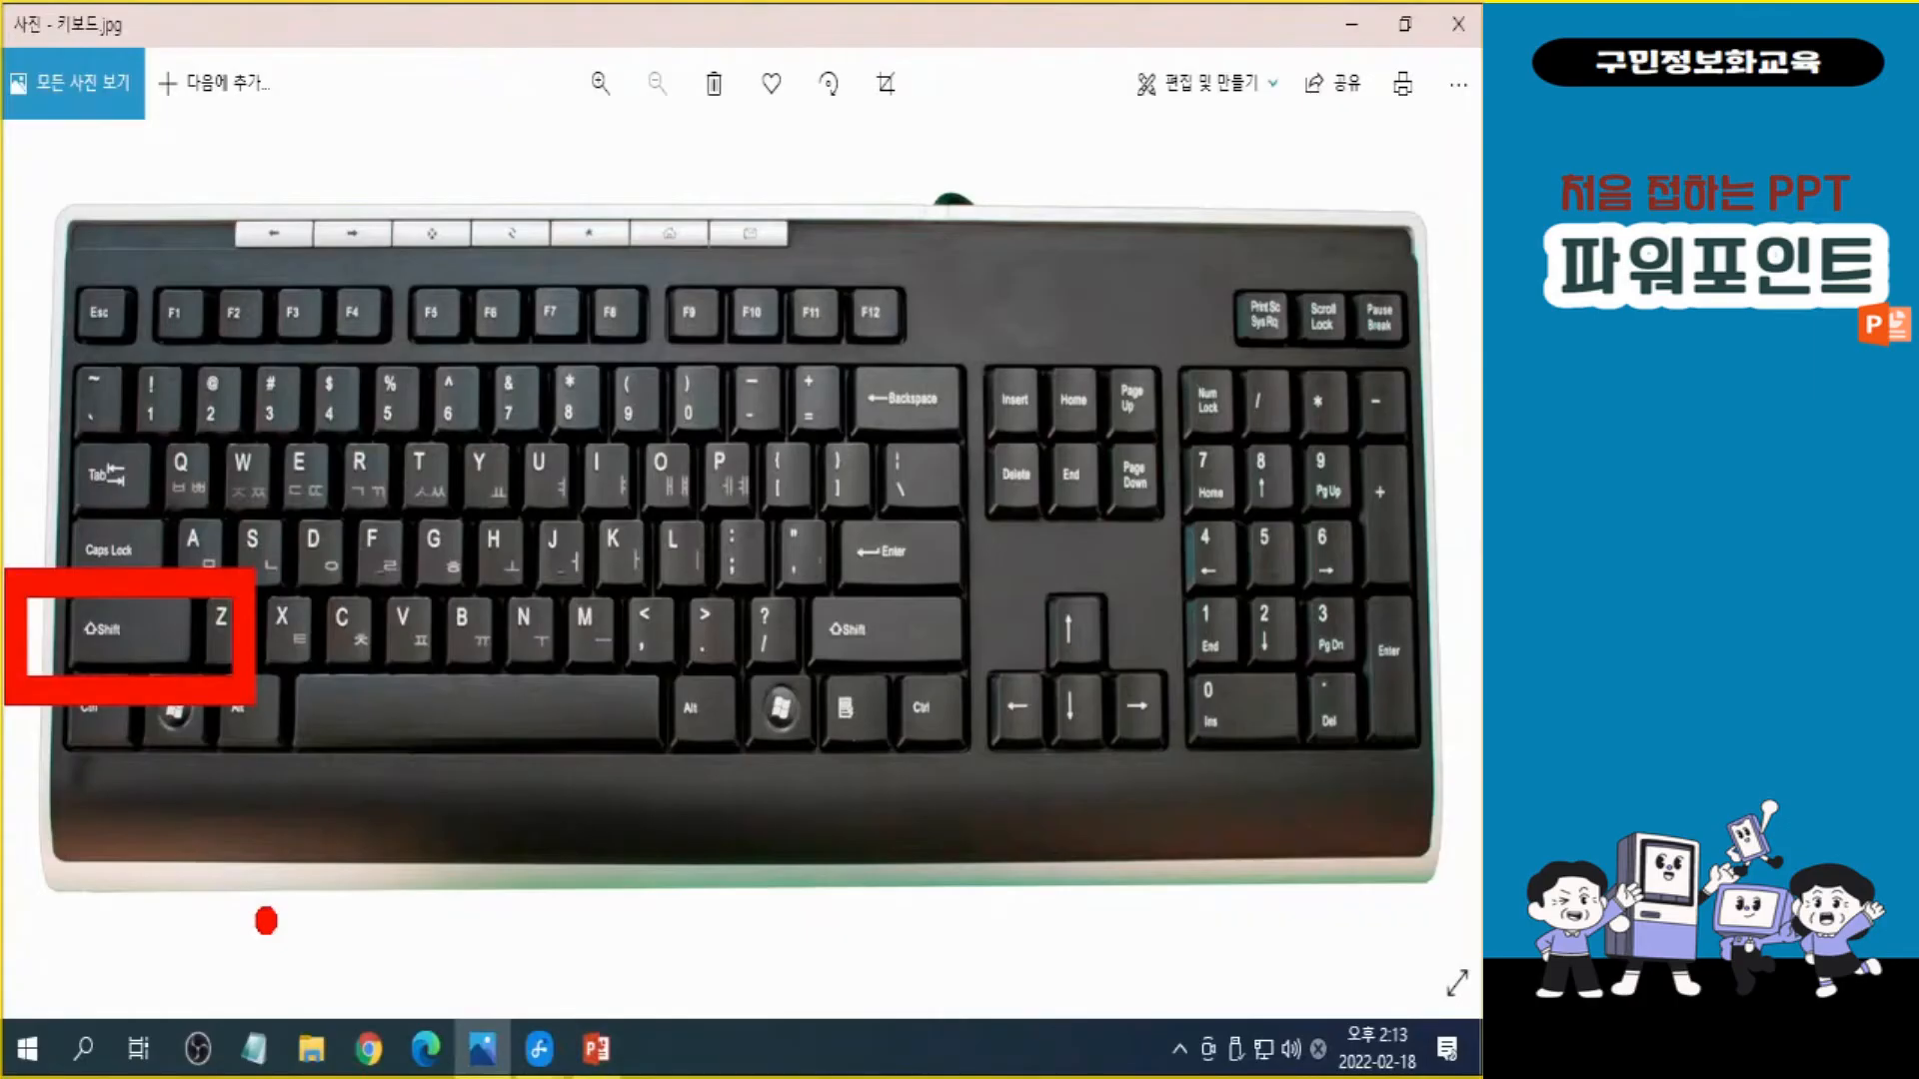
Extend the picture selection through 아기6.jpg and insert all the selected pictures into the photo album.
shift+click(1013, 680)
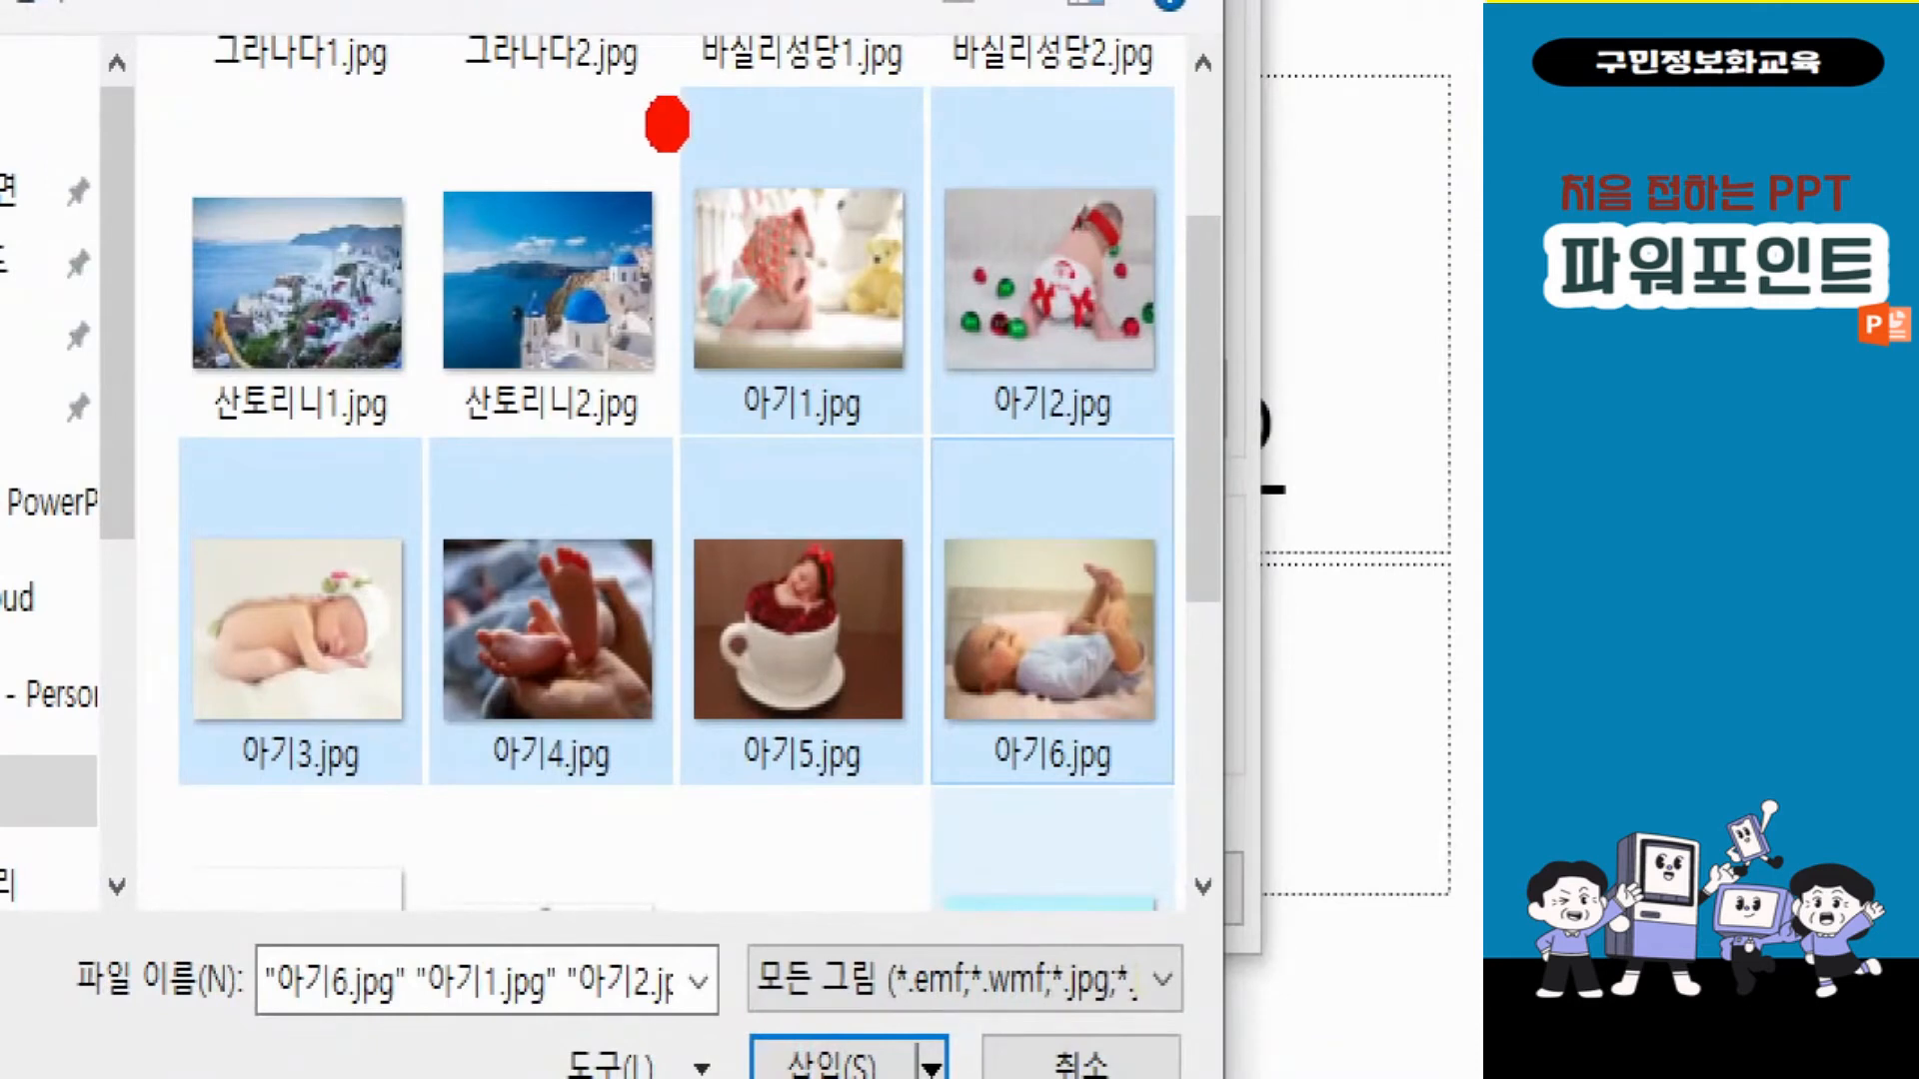
mouse_move(667, 124)
mouse_down()
mouse_move(690, 420)
mouse_move(155, 439)
mouse_move(150, 774)
mouse_move(330, 890)
mouse_move(1094, 840)
mouse_move(1360, 462)
mouse_move(655, 144)
mouse_up()
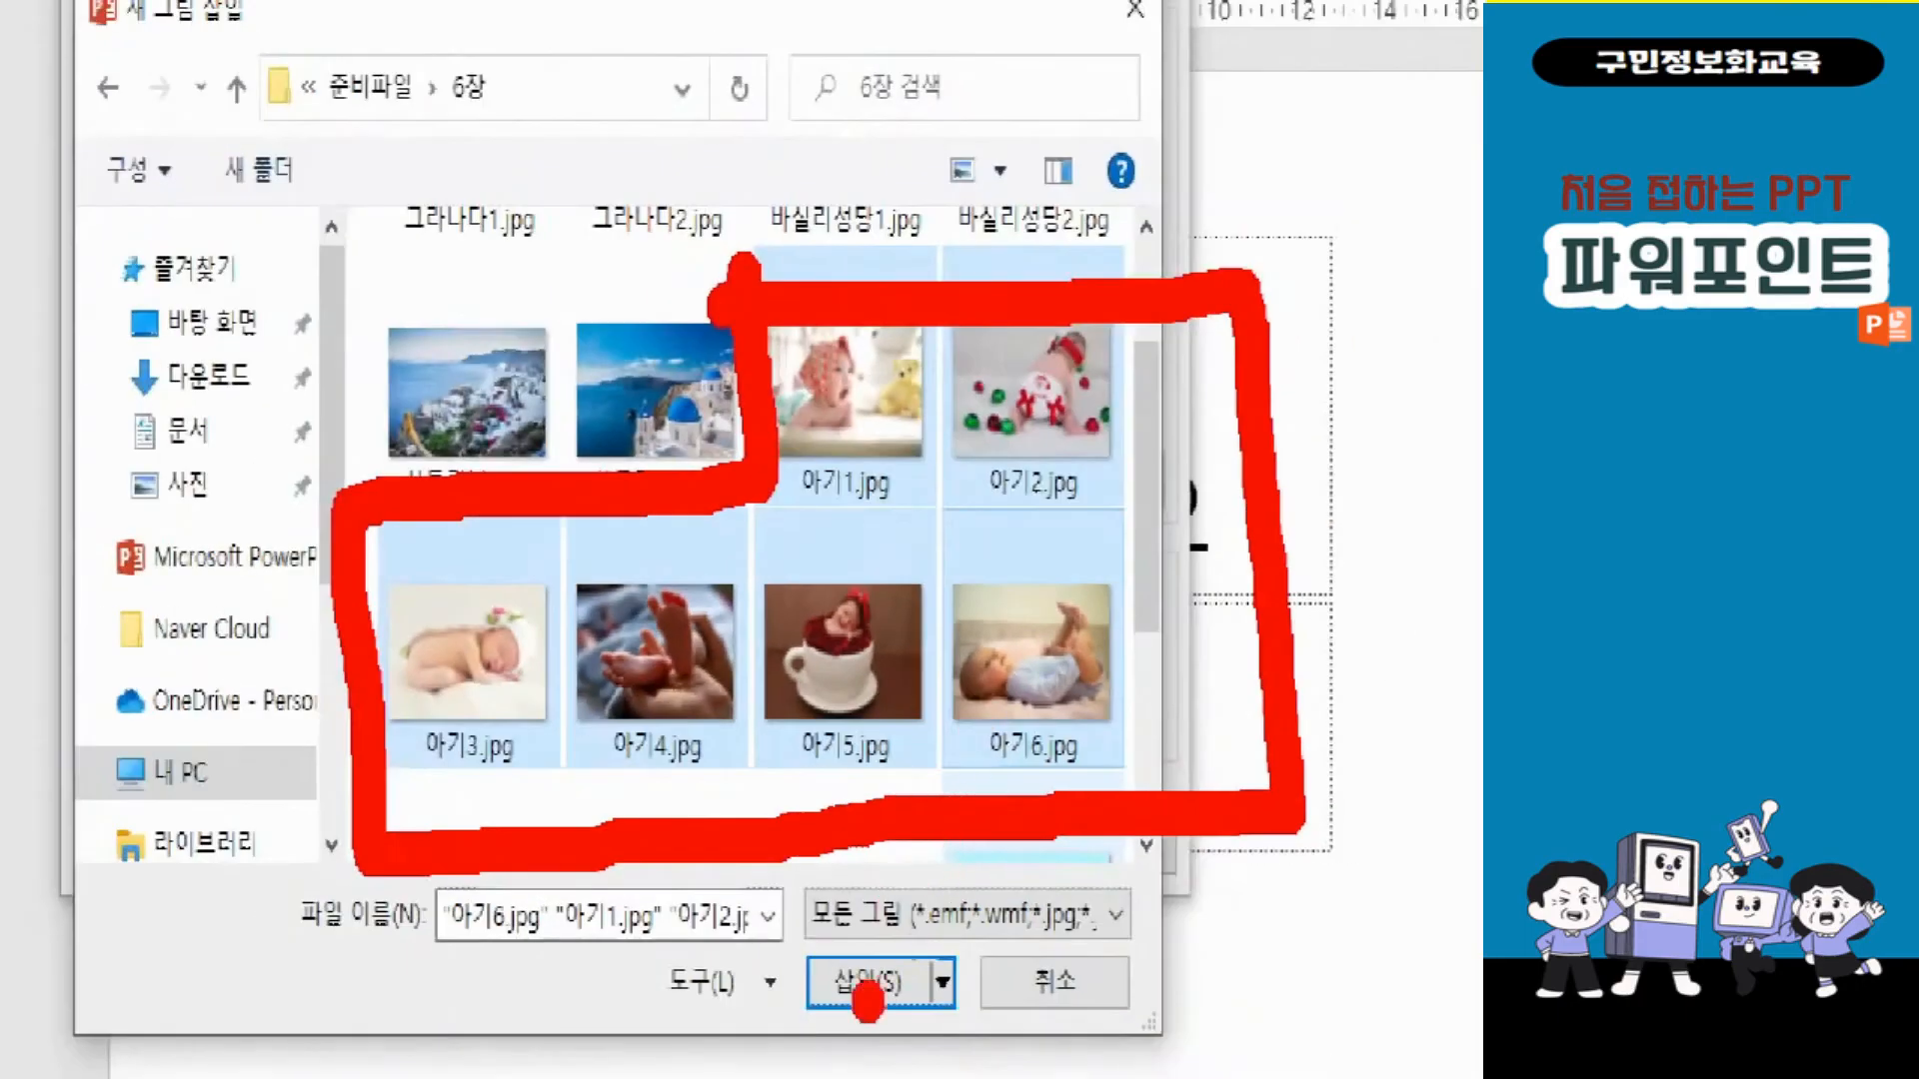
drag(749, 922, 1012, 1061)
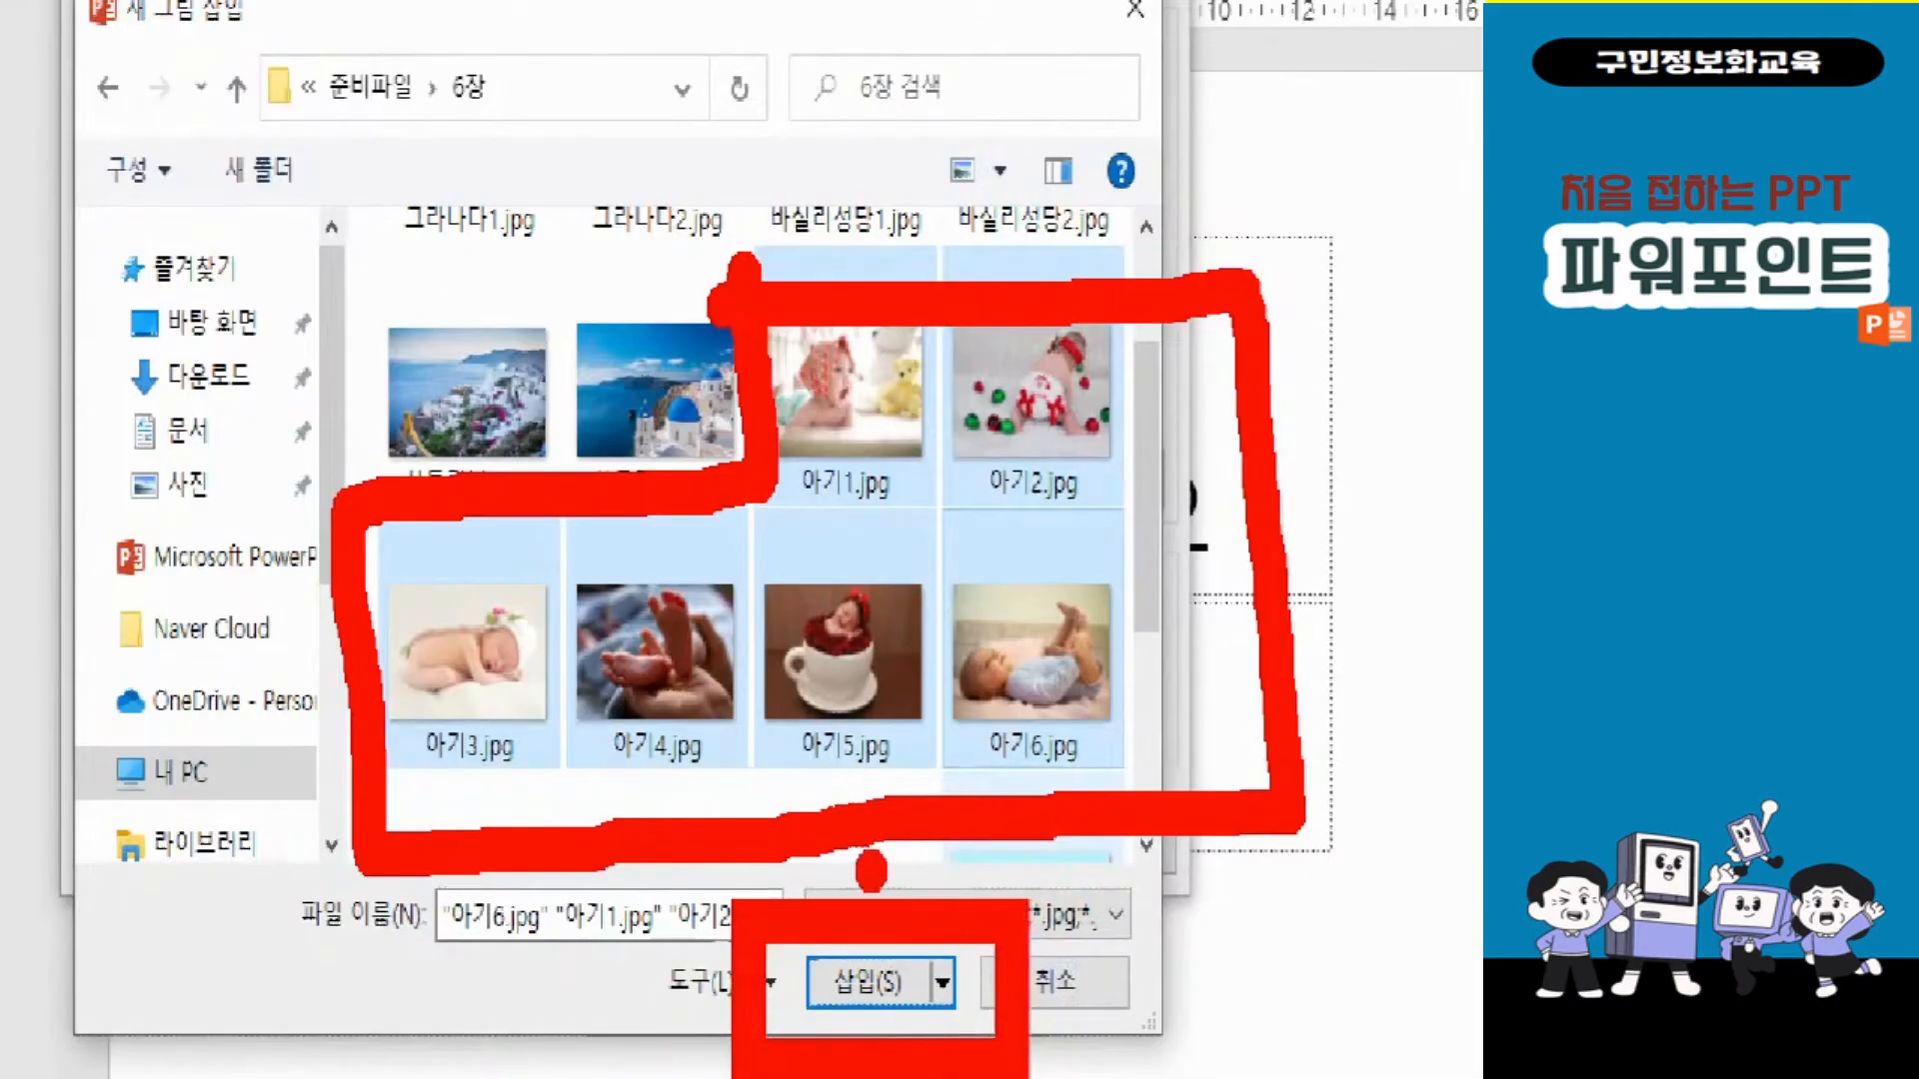
click(868, 981)
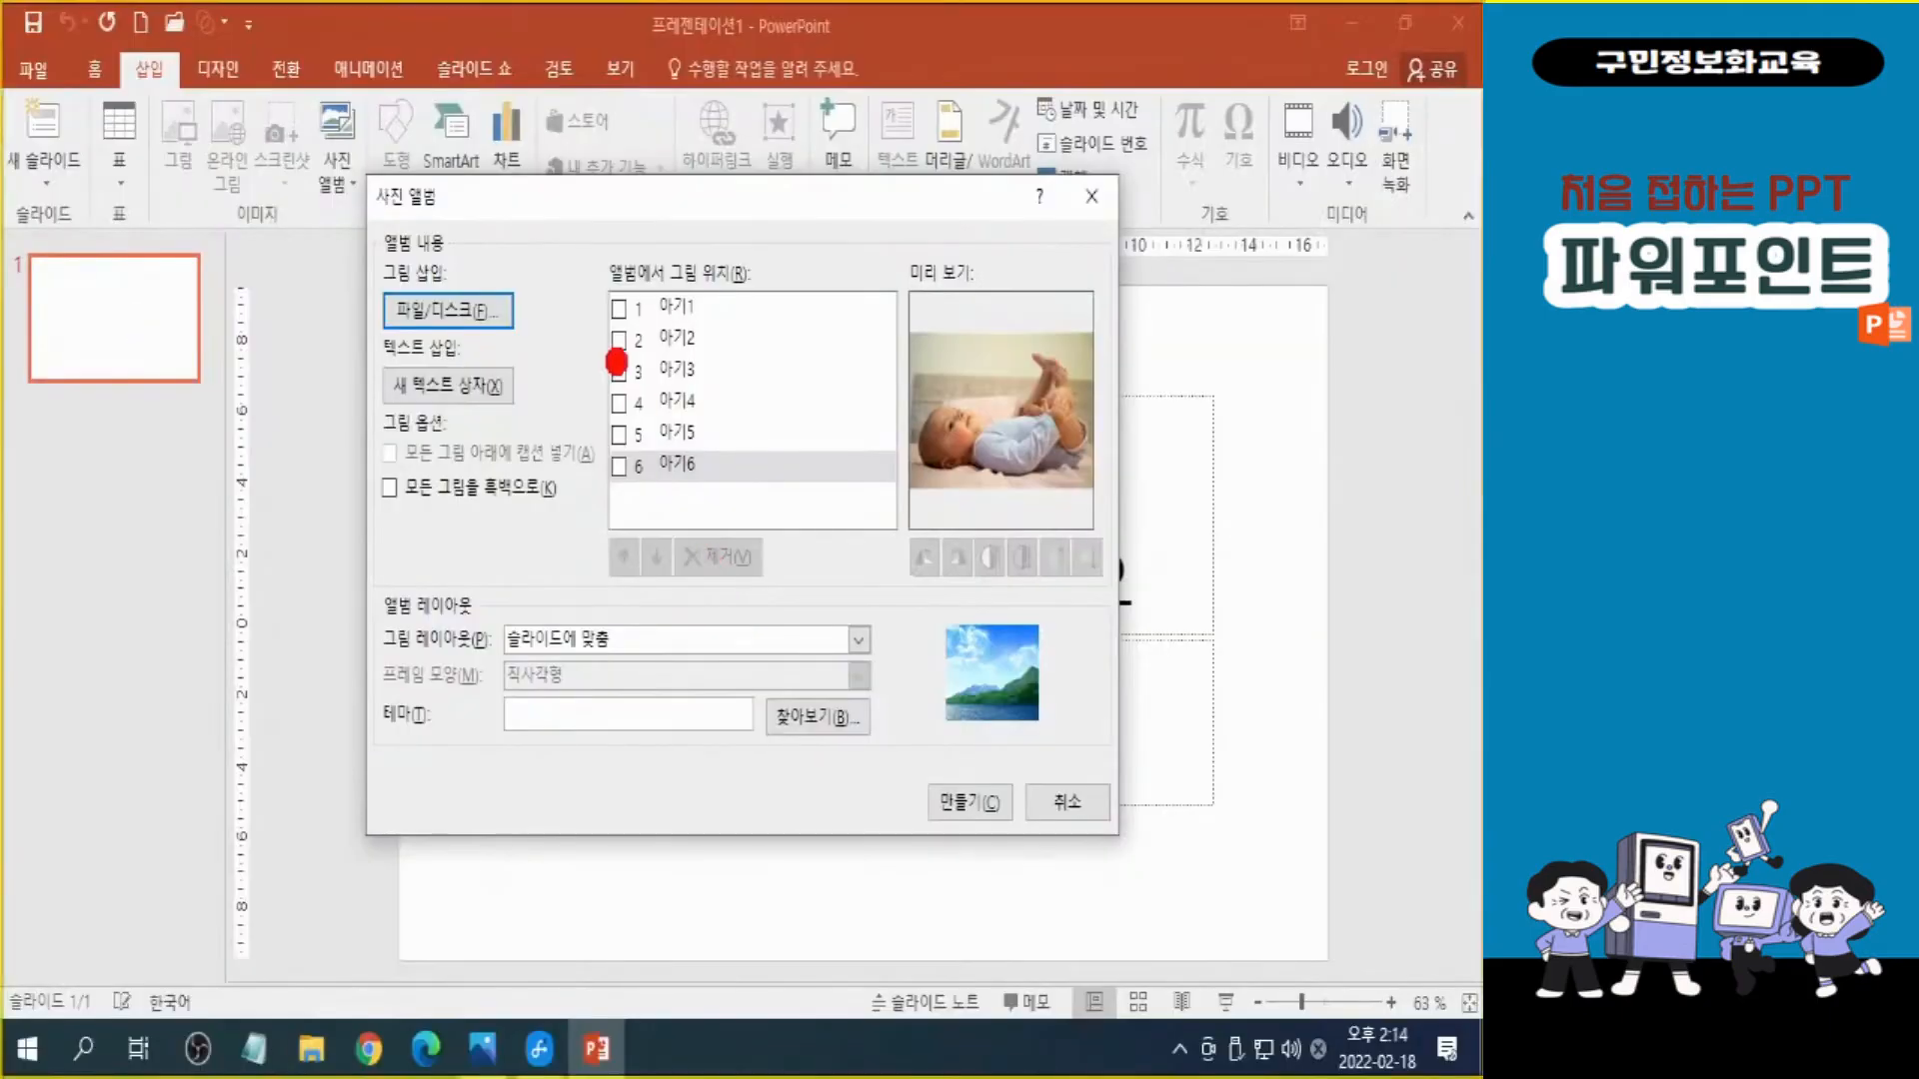
mouse_move(578, 264)
mouse_down()
mouse_move(646, 346)
mouse_move(915, 540)
mouse_move(910, 560)
mouse_up()
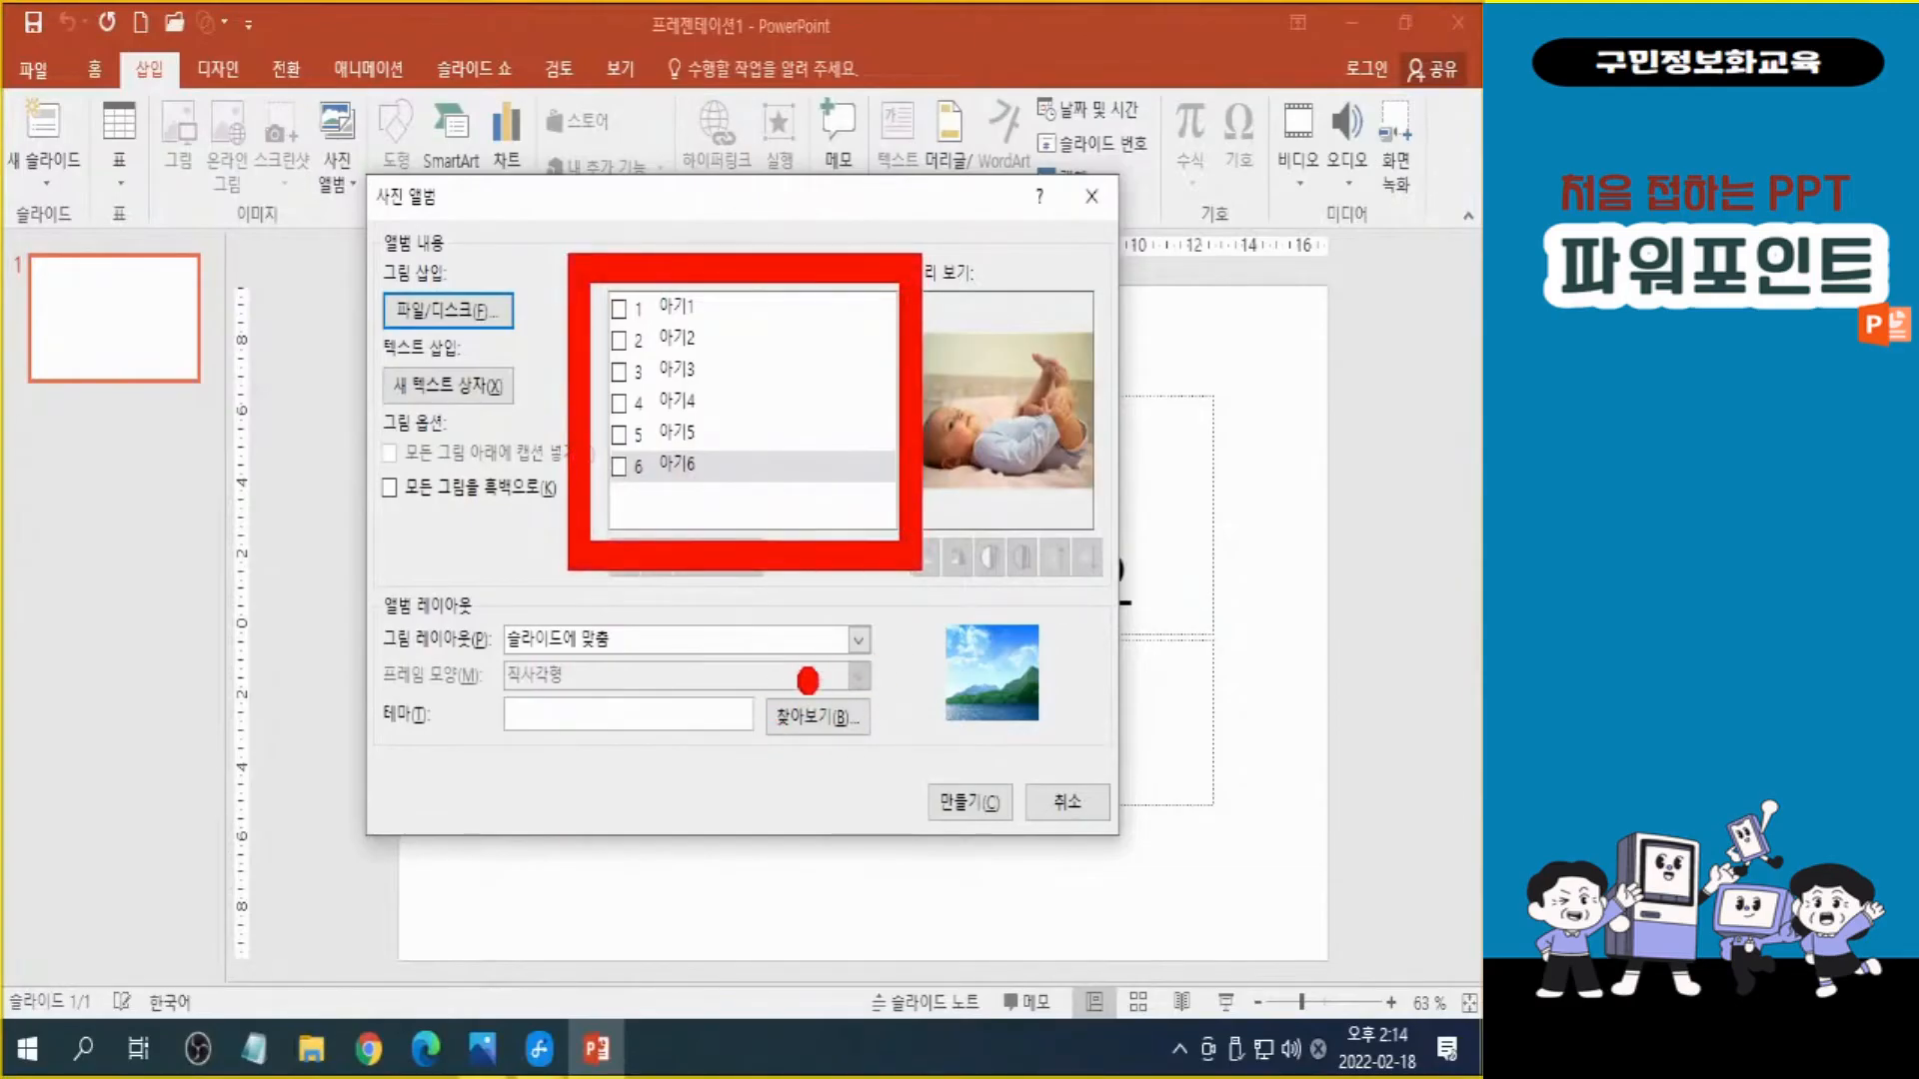
key(e)
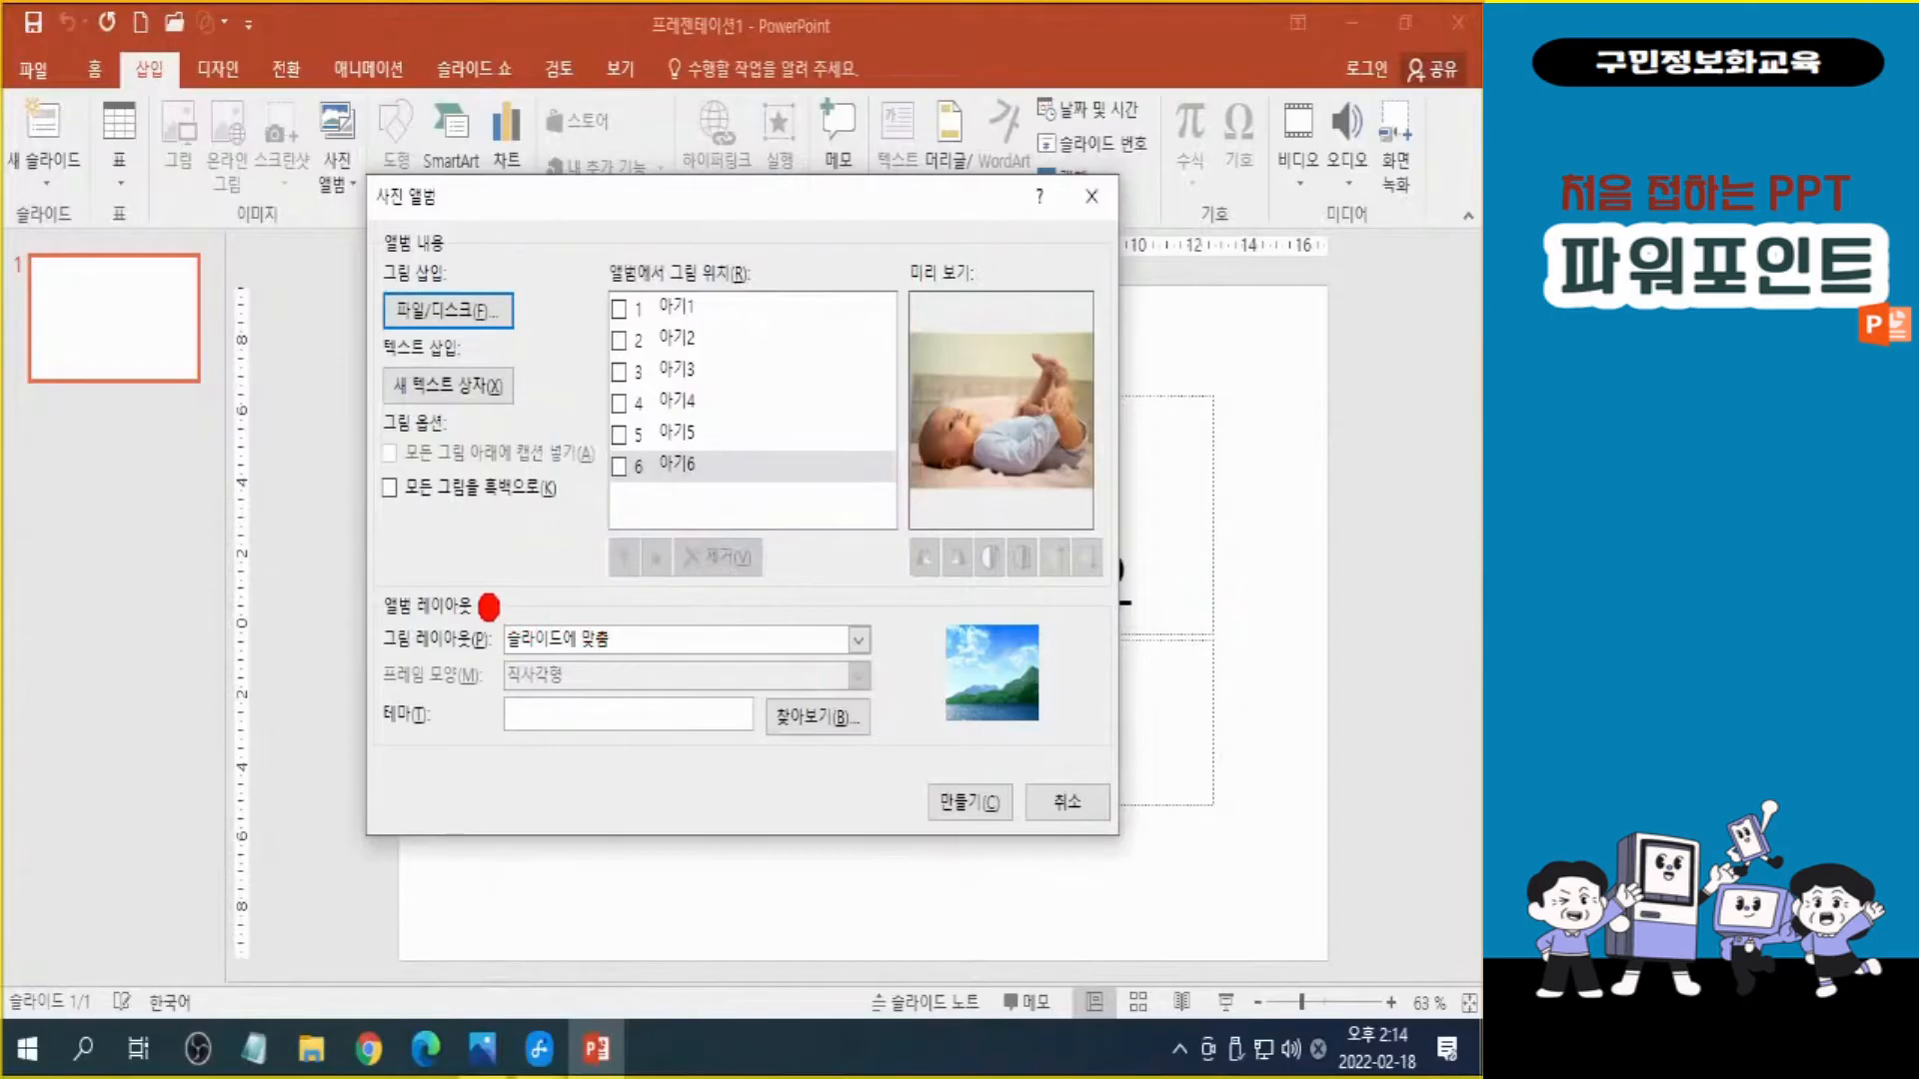
Set the album's picture layout to 그림 4개 and create the photo album.
drag(476, 596, 911, 697)
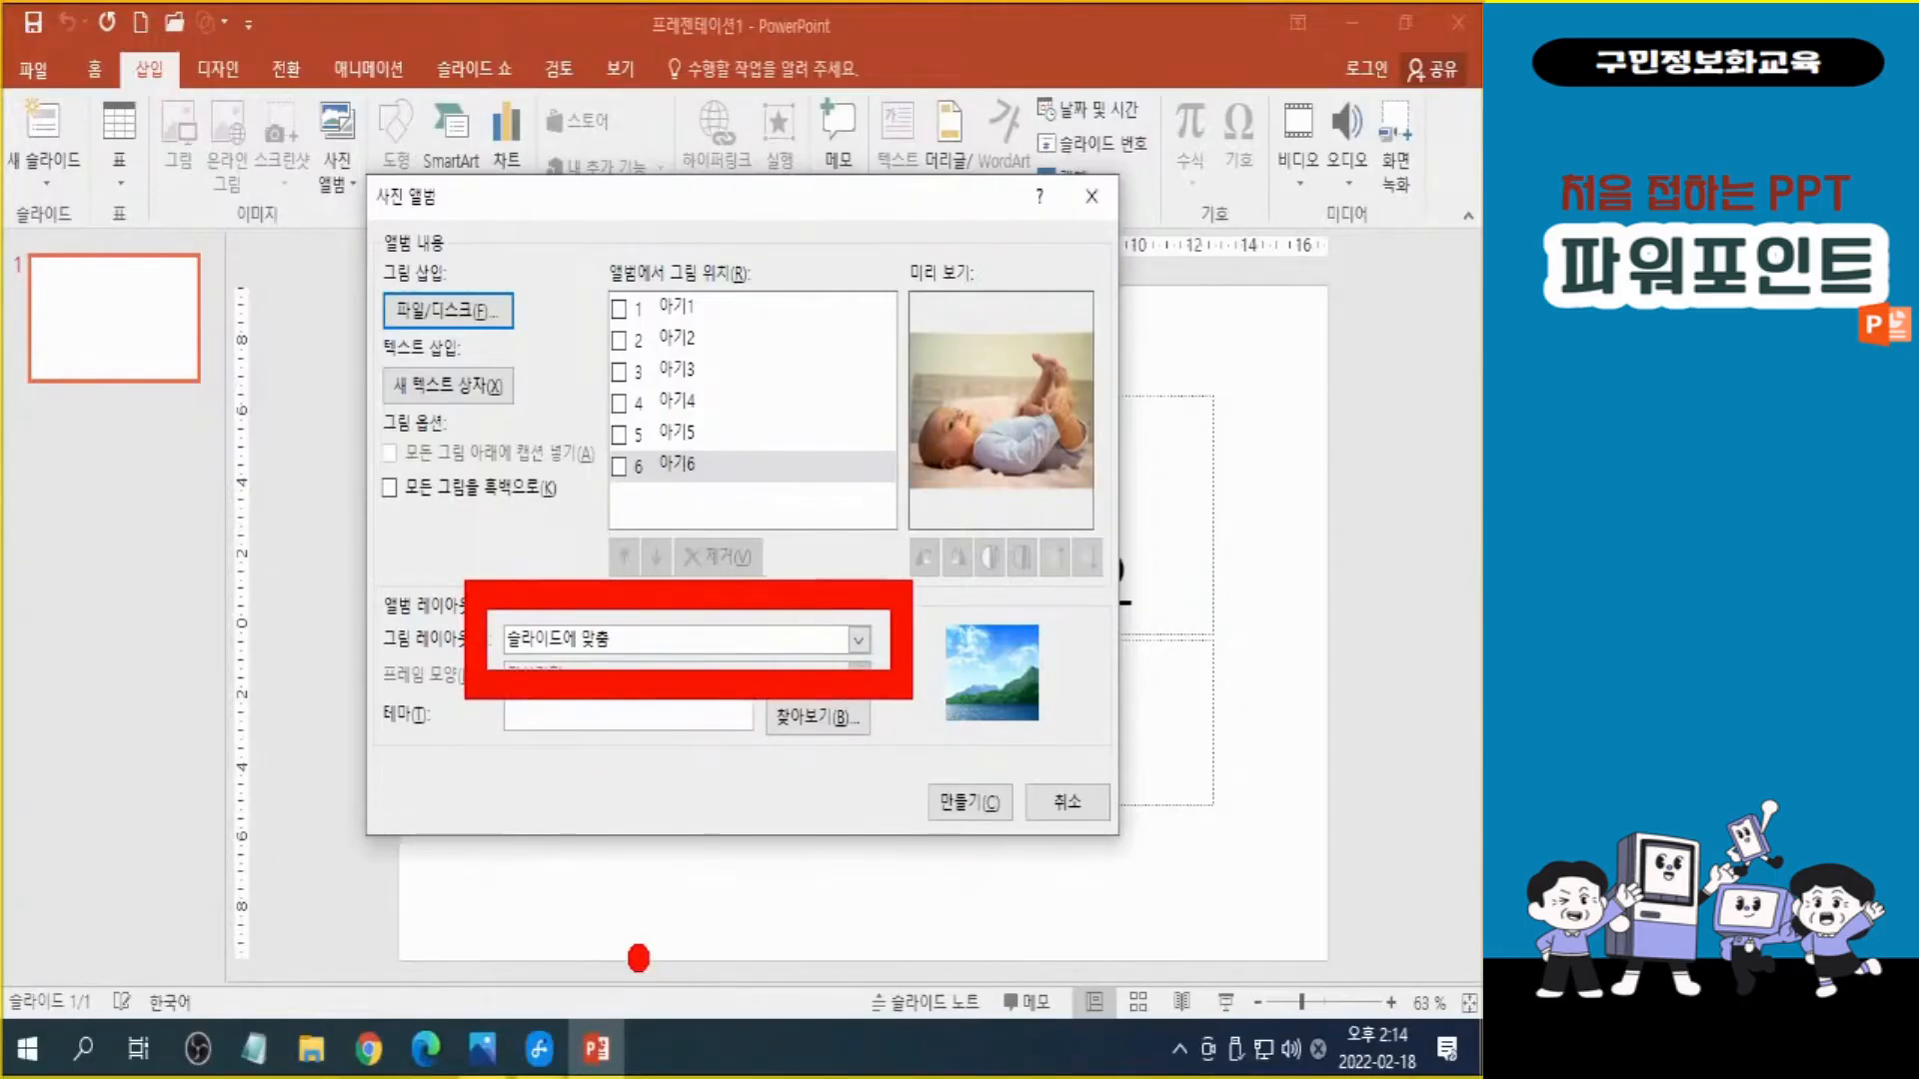
key(Escape)
click(859, 638)
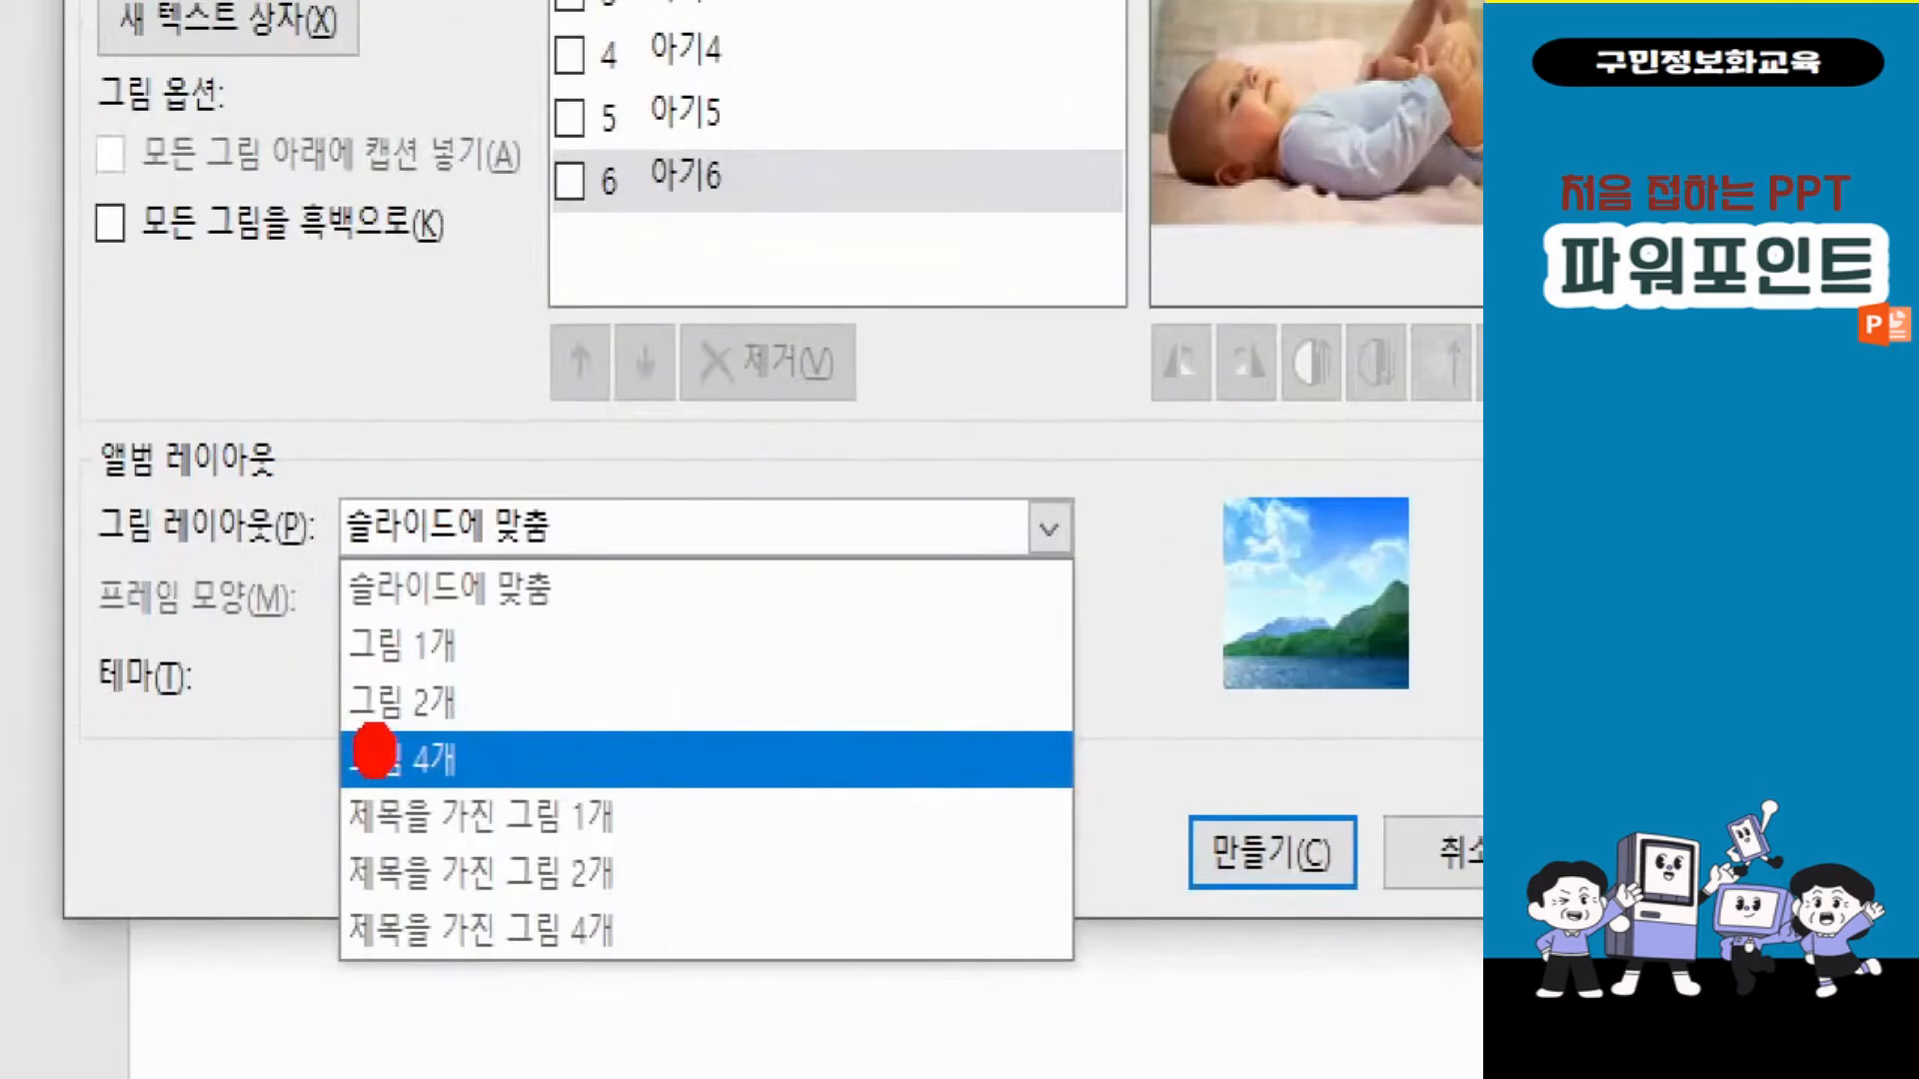
mouse_move(273, 701)
mouse_down()
mouse_move(649, 855)
mouse_move(663, 833)
mouse_up()
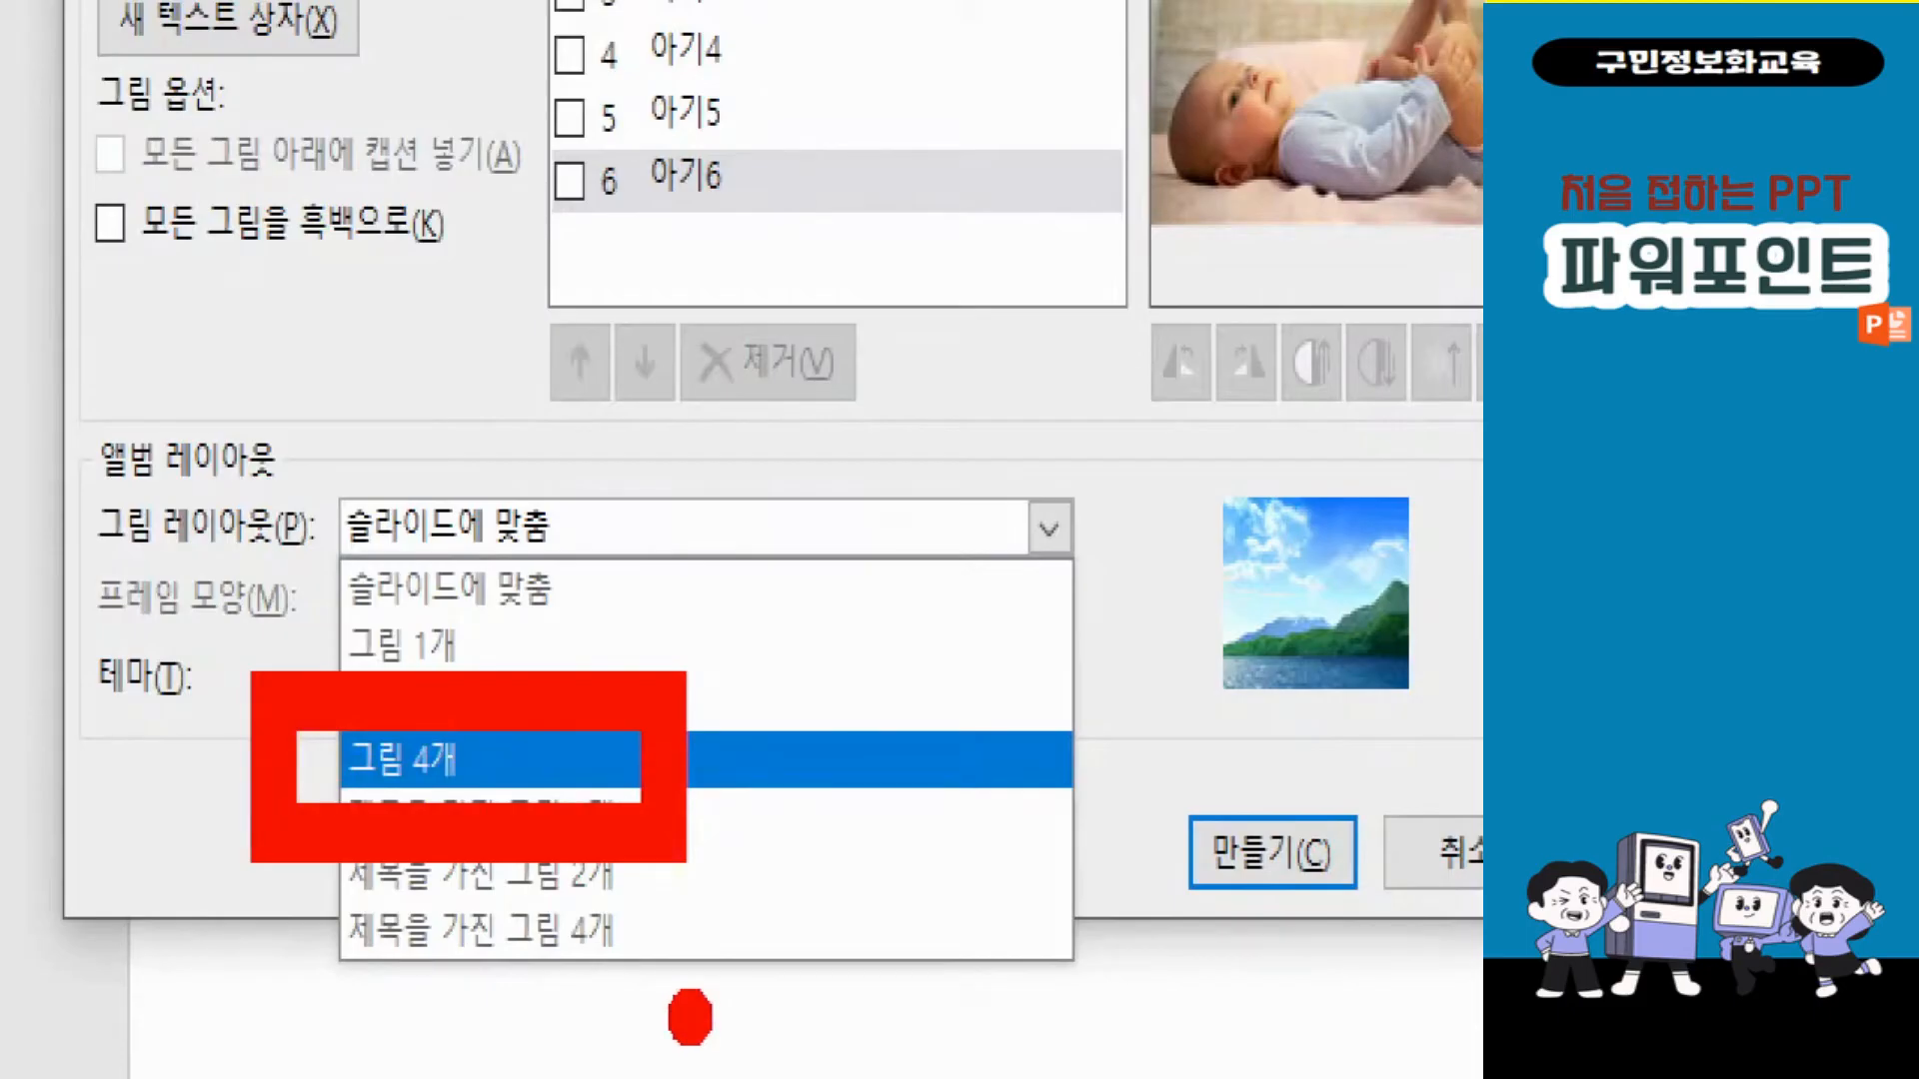
key(Escape)
key(ctrl)
key(ctrl)
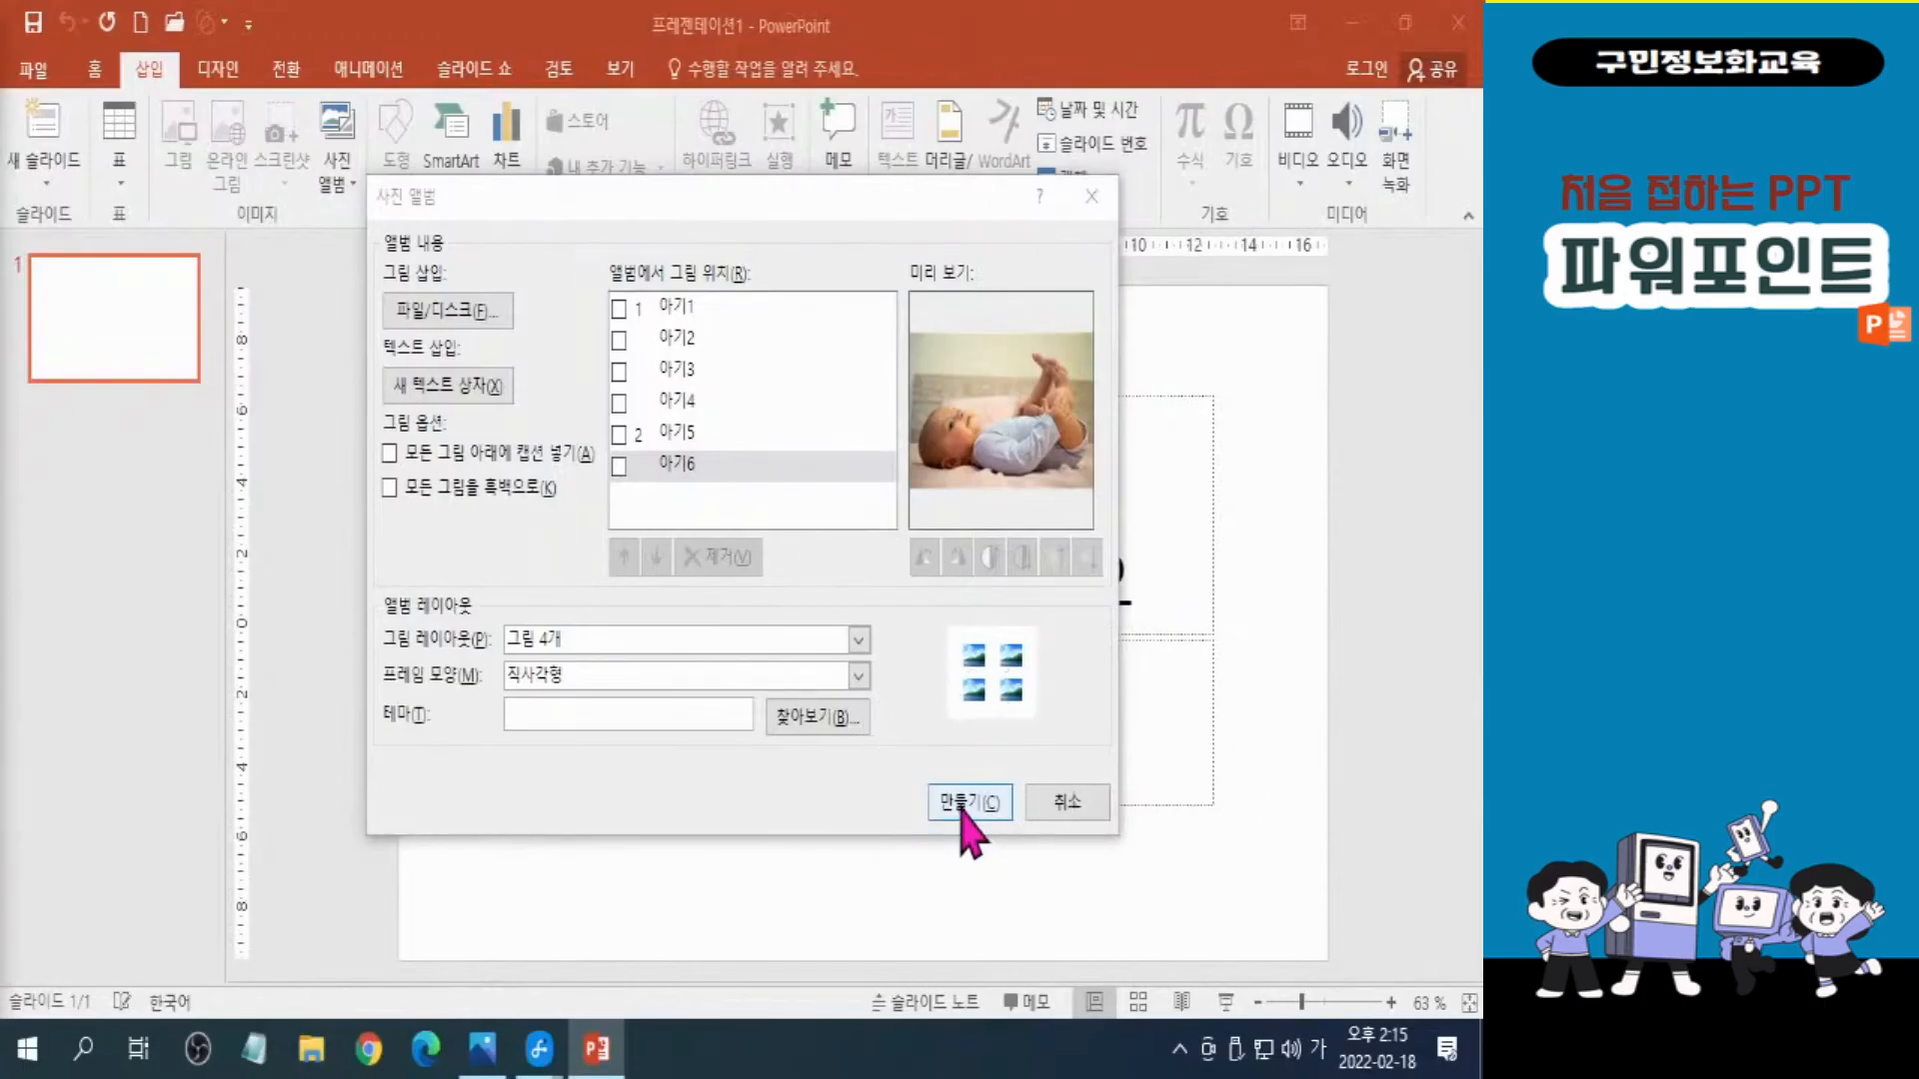
click(965, 805)
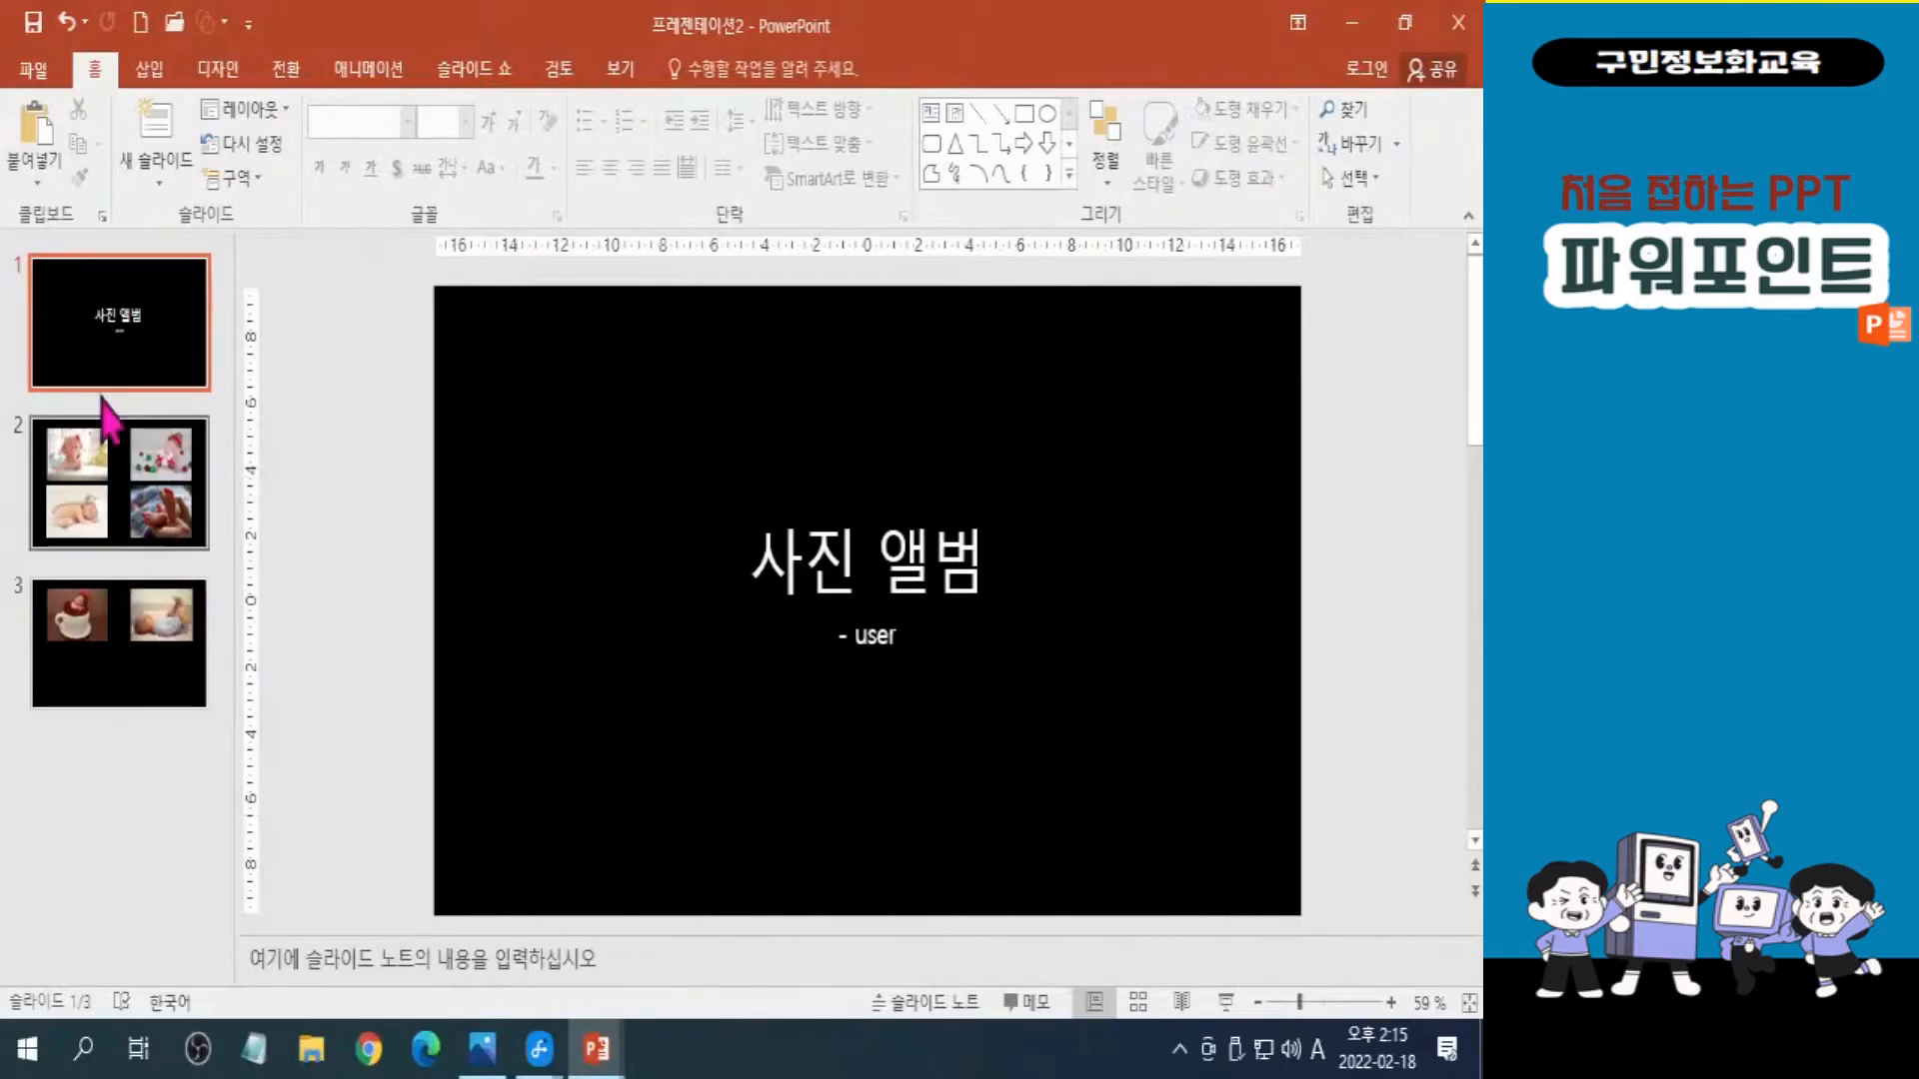
Review the new album's title slide and its picture slides 2 and 3.
click(91, 346)
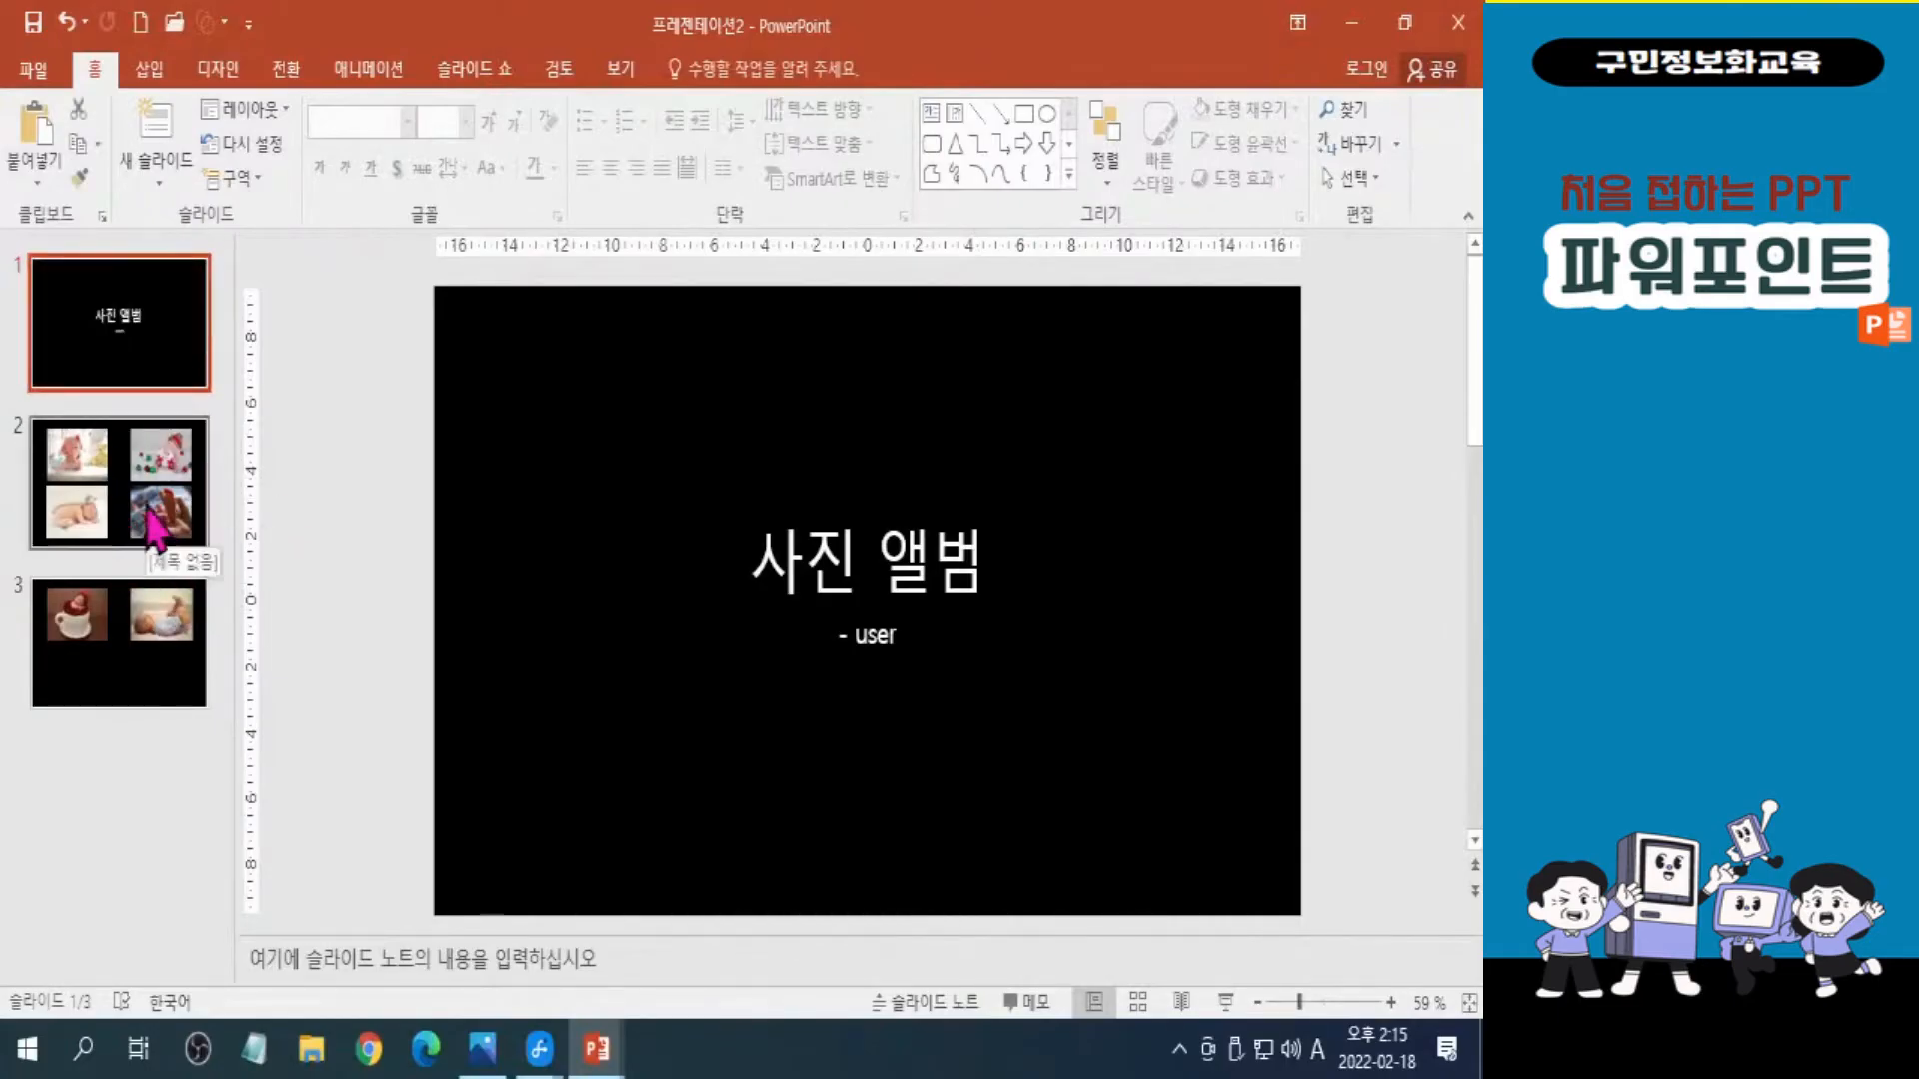
click(152, 526)
click(150, 706)
click(152, 345)
click(150, 525)
click(150, 630)
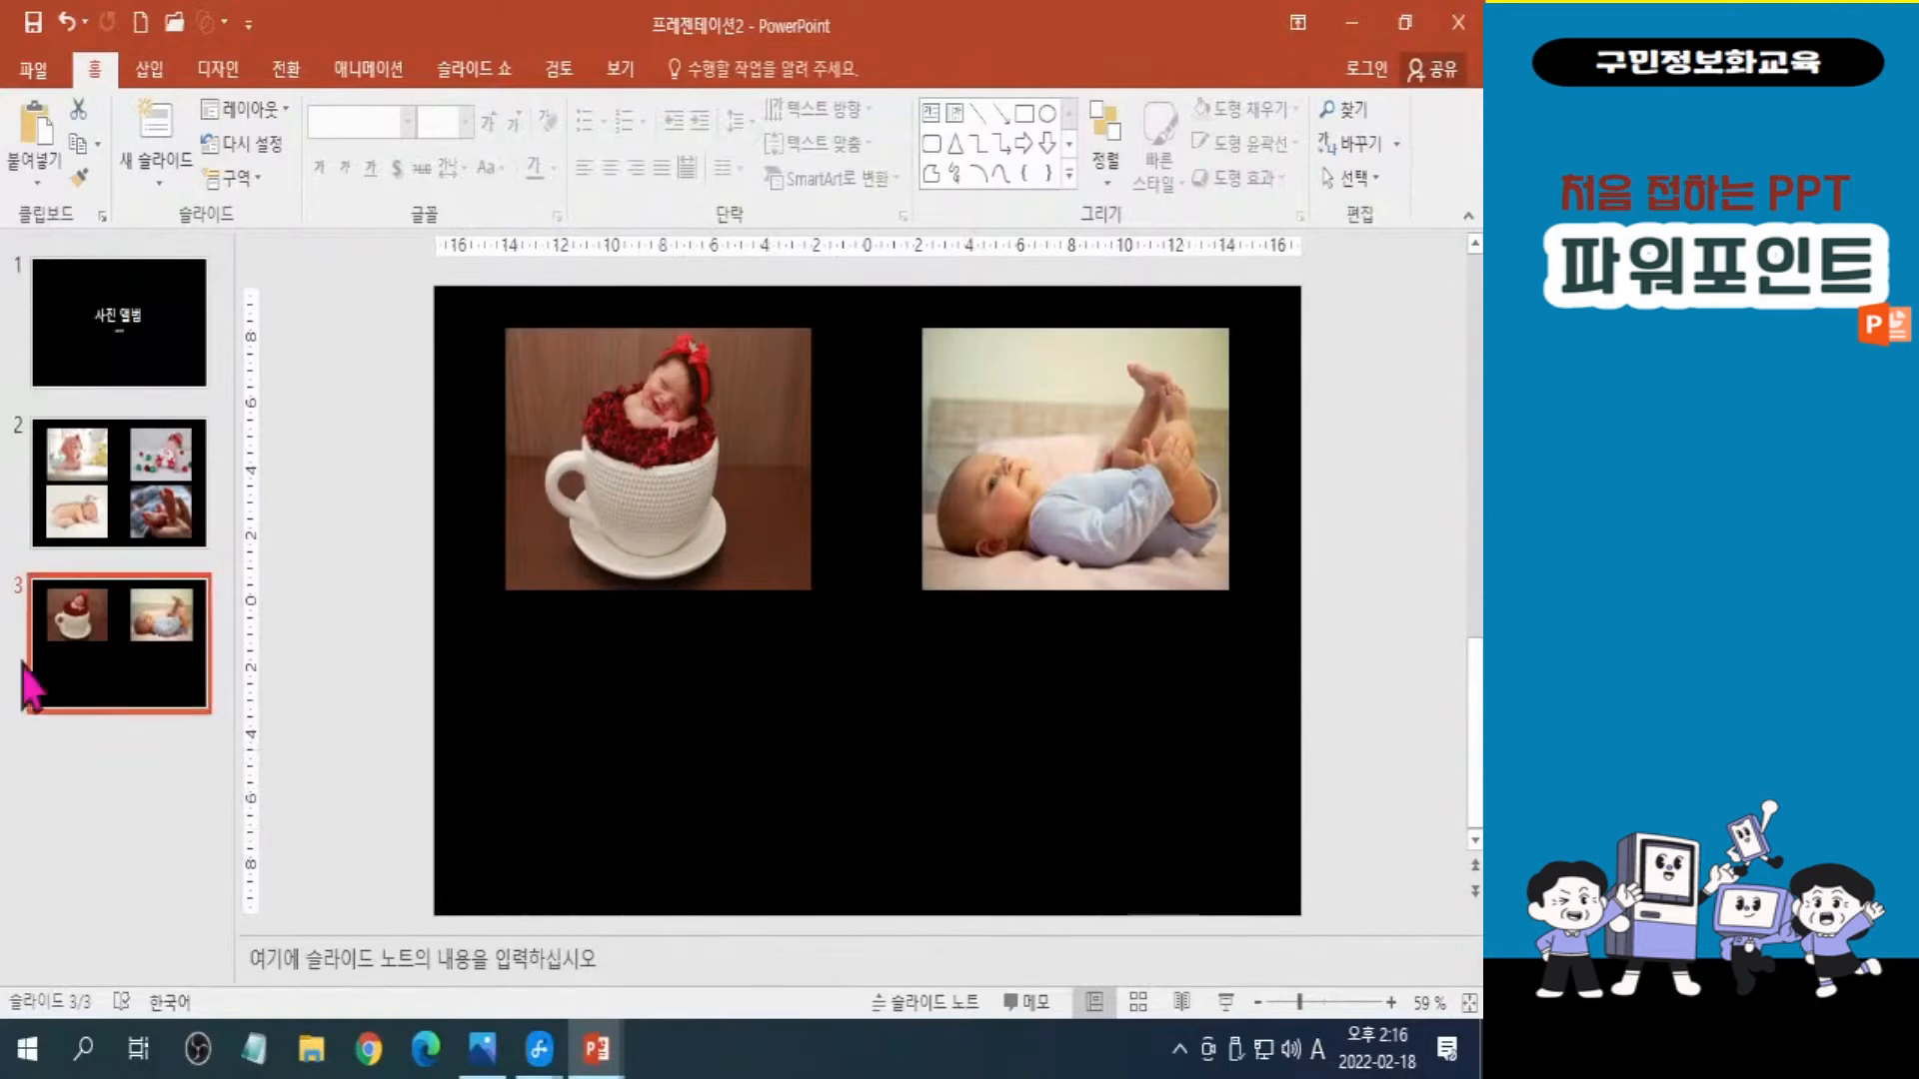
Format the background of slide 3 as a solid fill in the orange theme color.
click(771, 731)
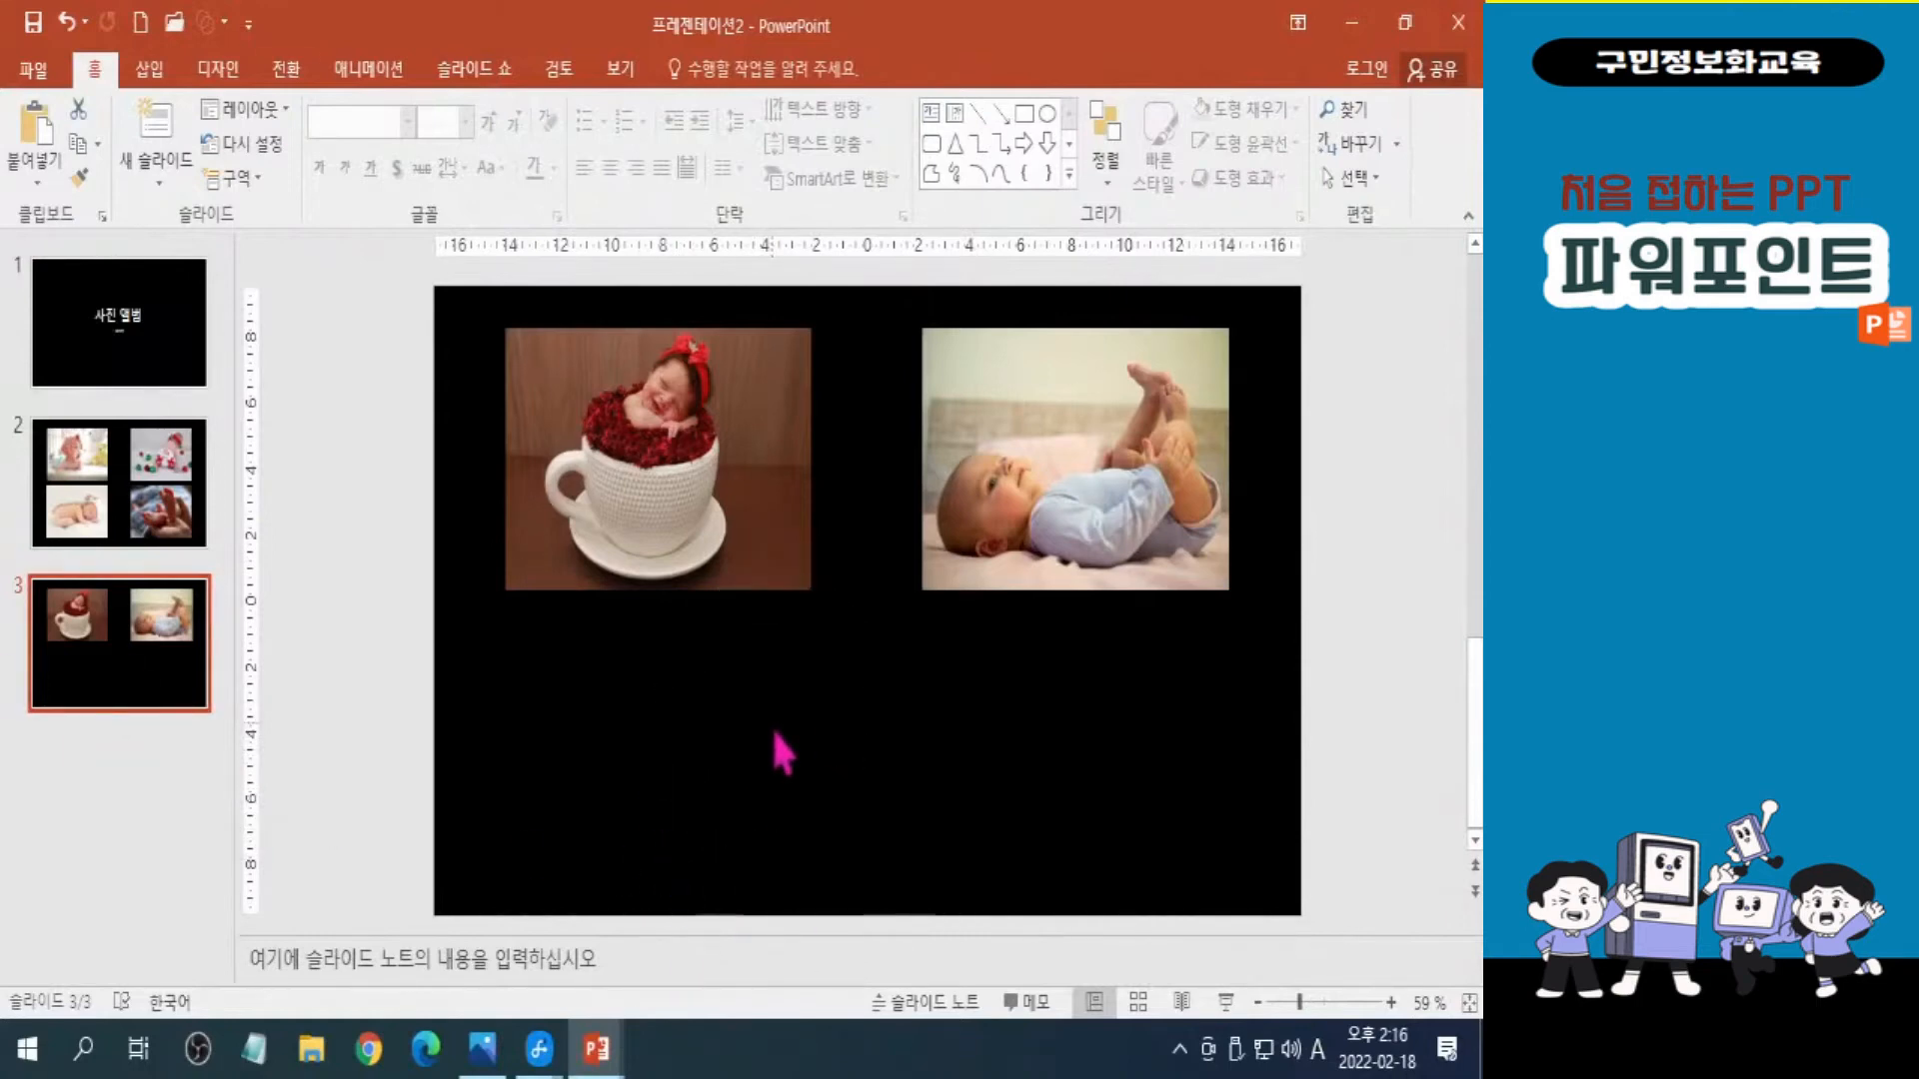
click(774, 733)
key(ctrl)
key(ctrl)
key(ctrl)
key(ctrl)
right_click(730, 721)
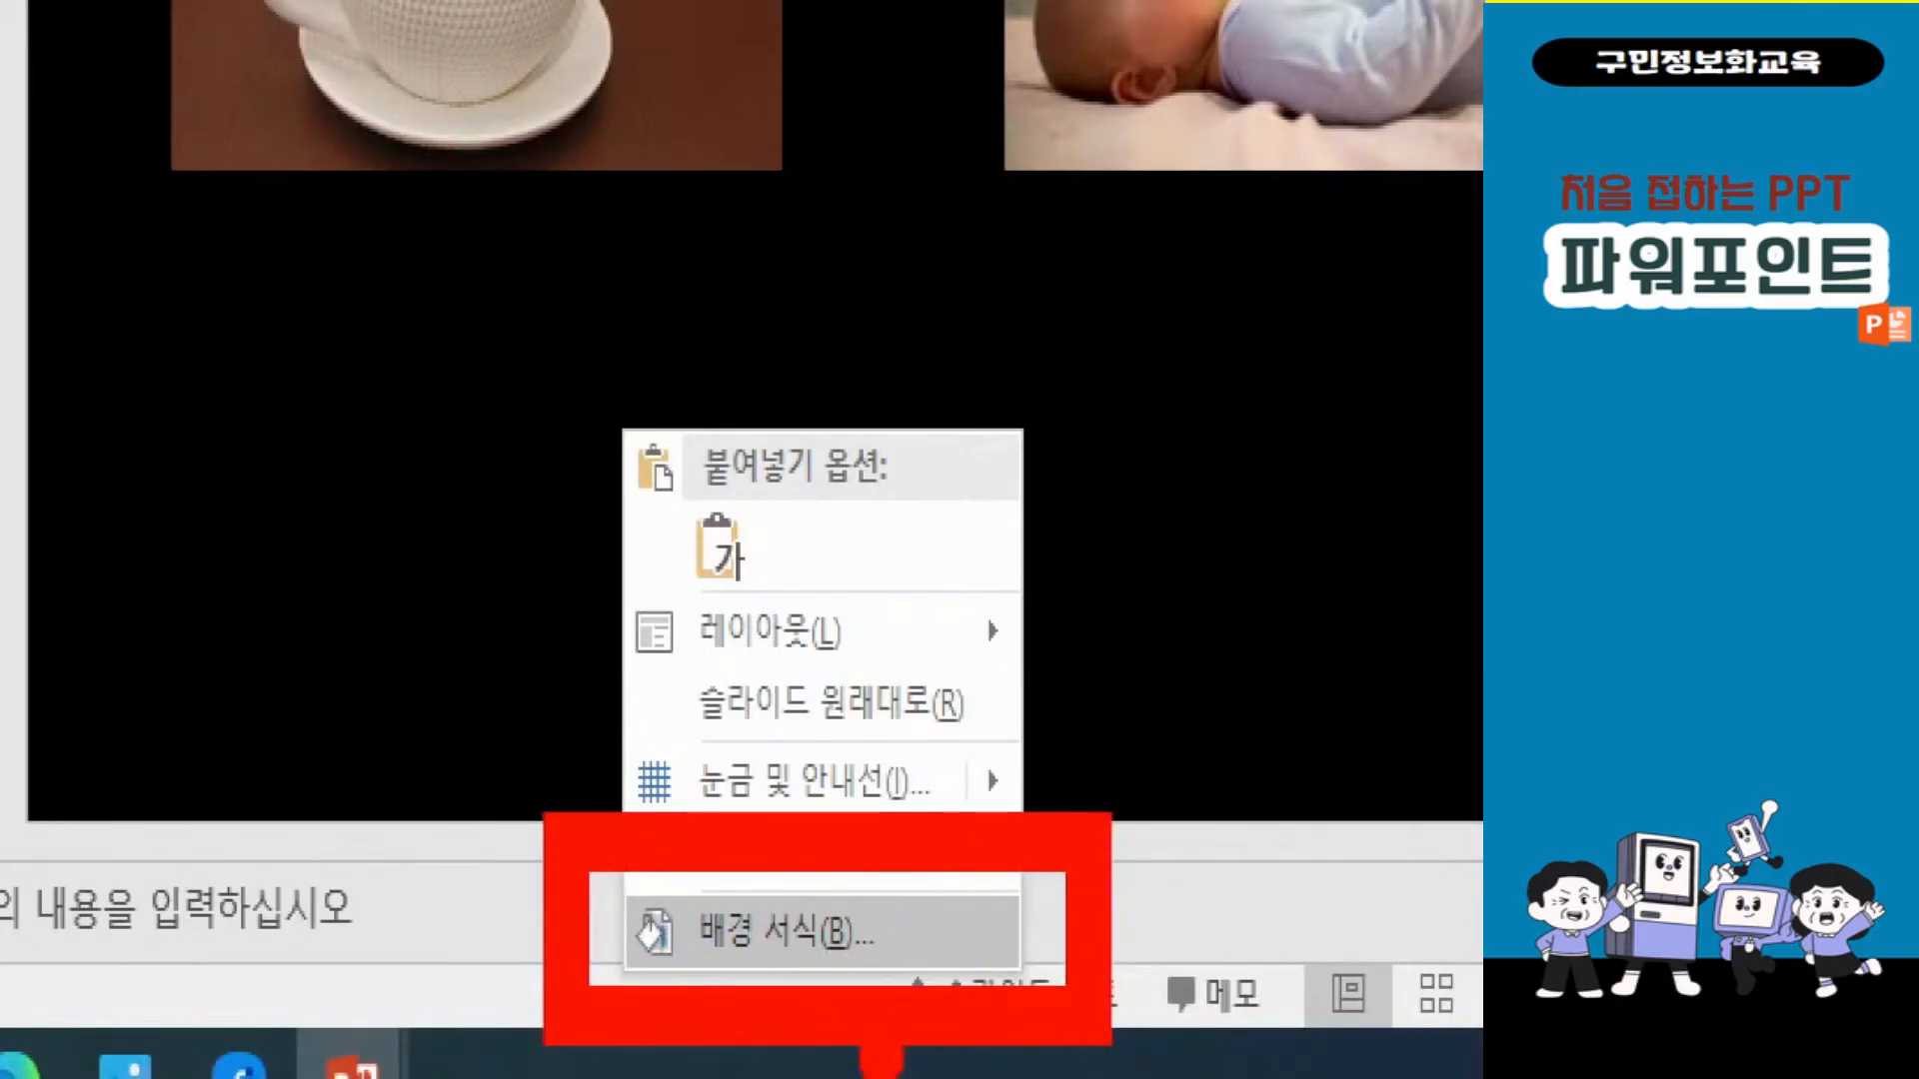
click(799, 932)
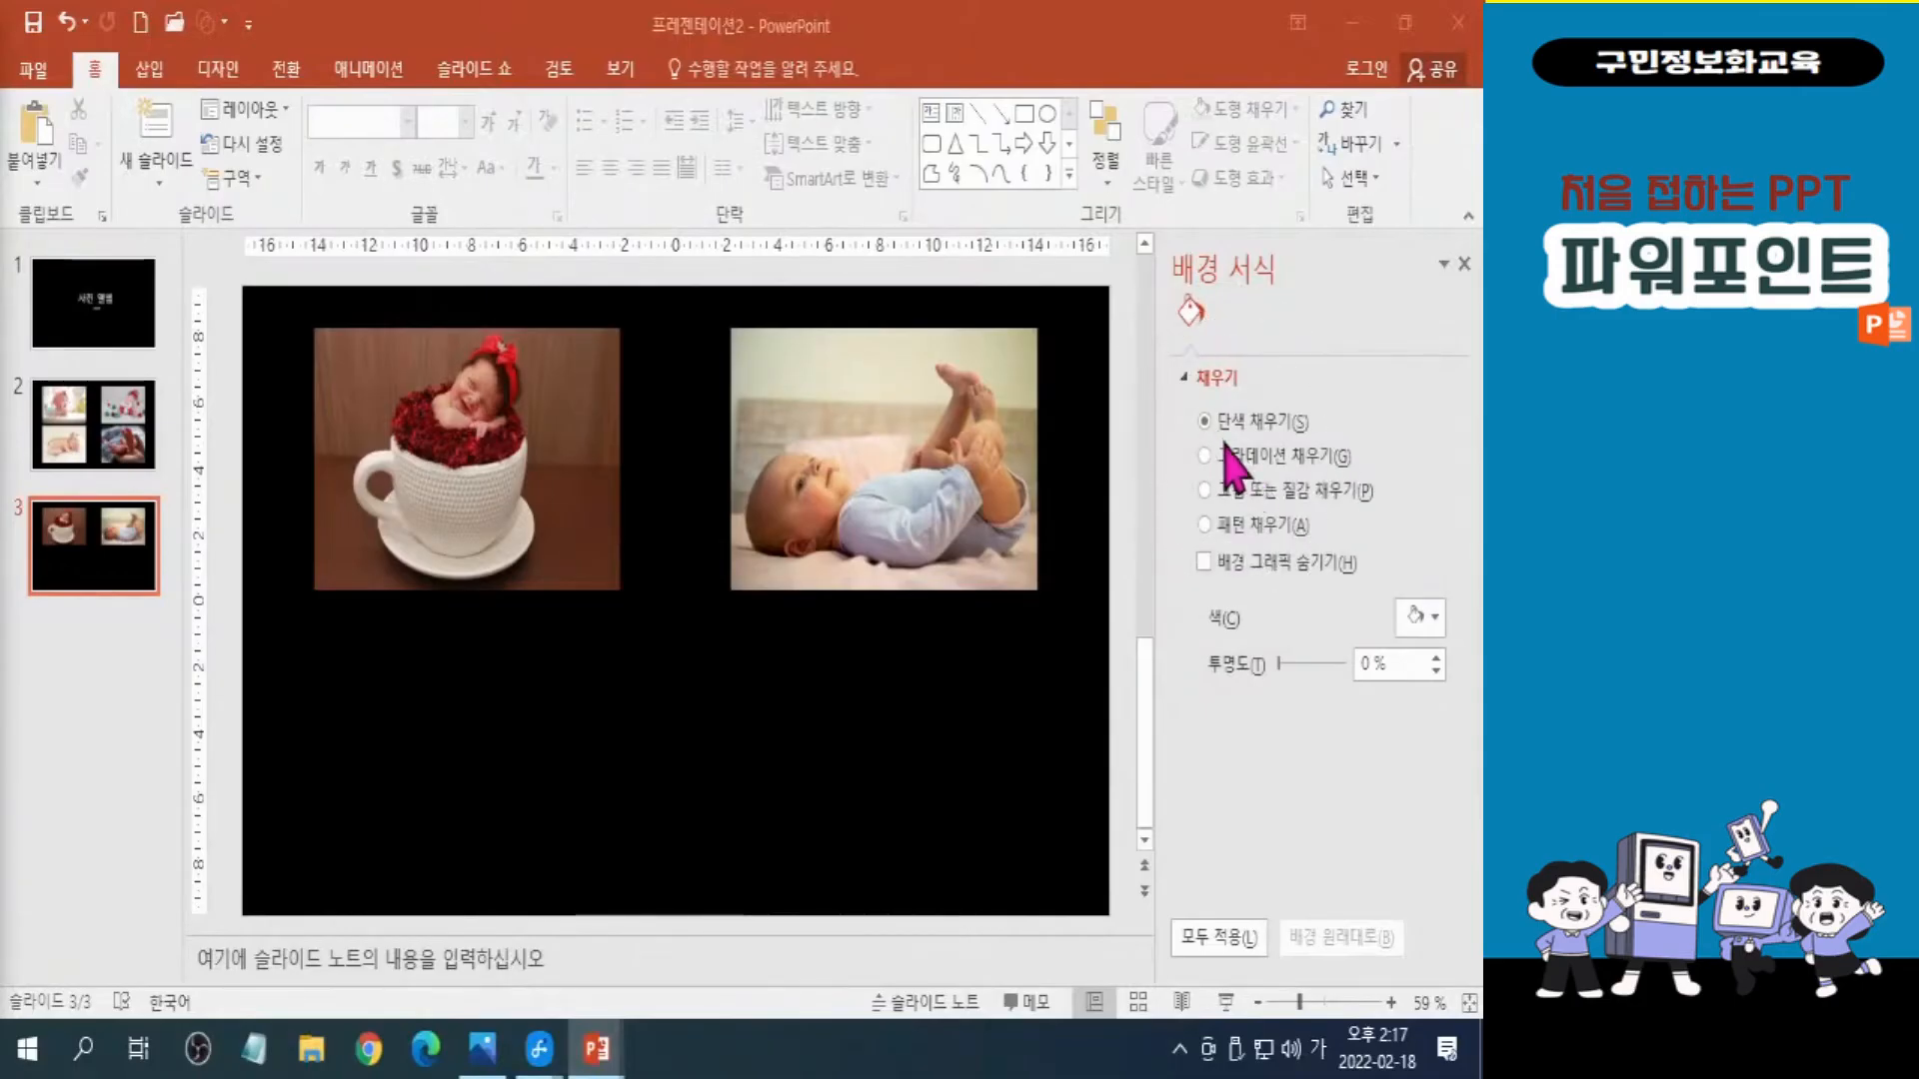
click(1435, 620)
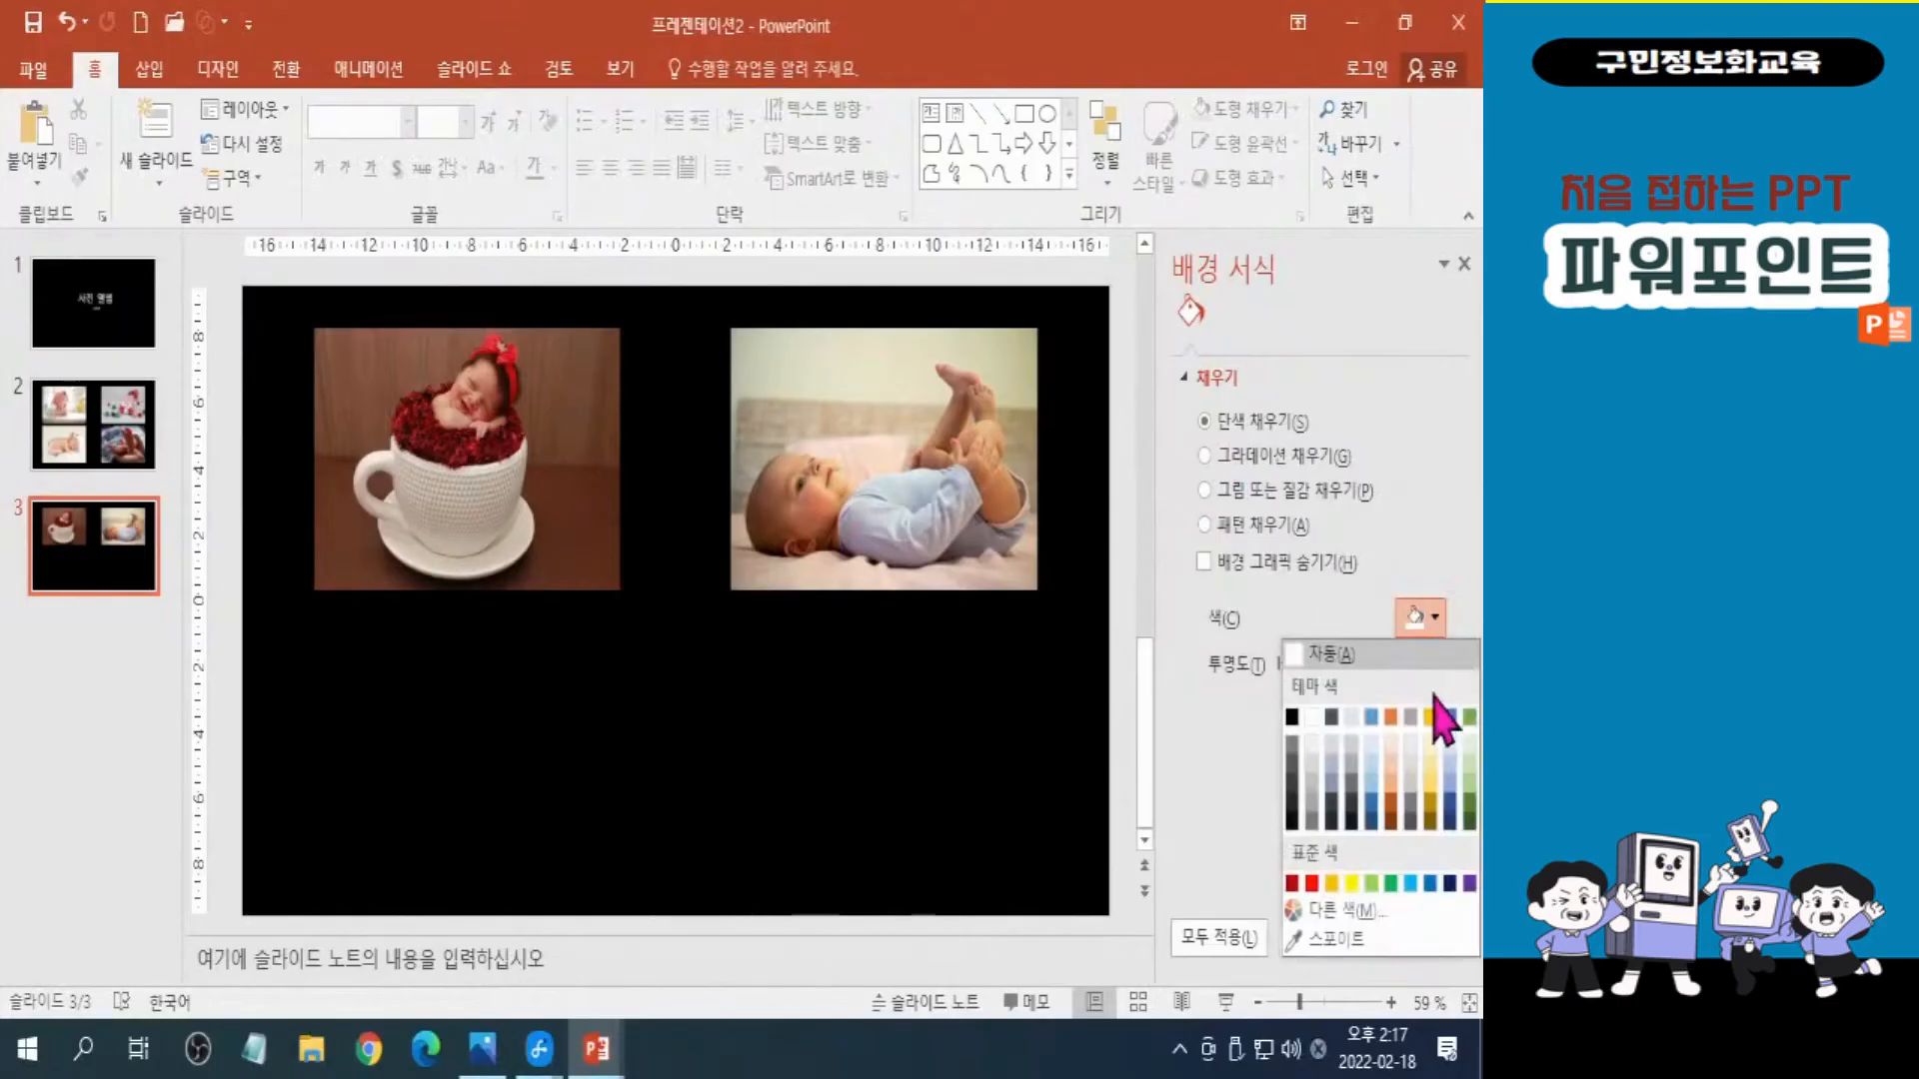
click(1332, 883)
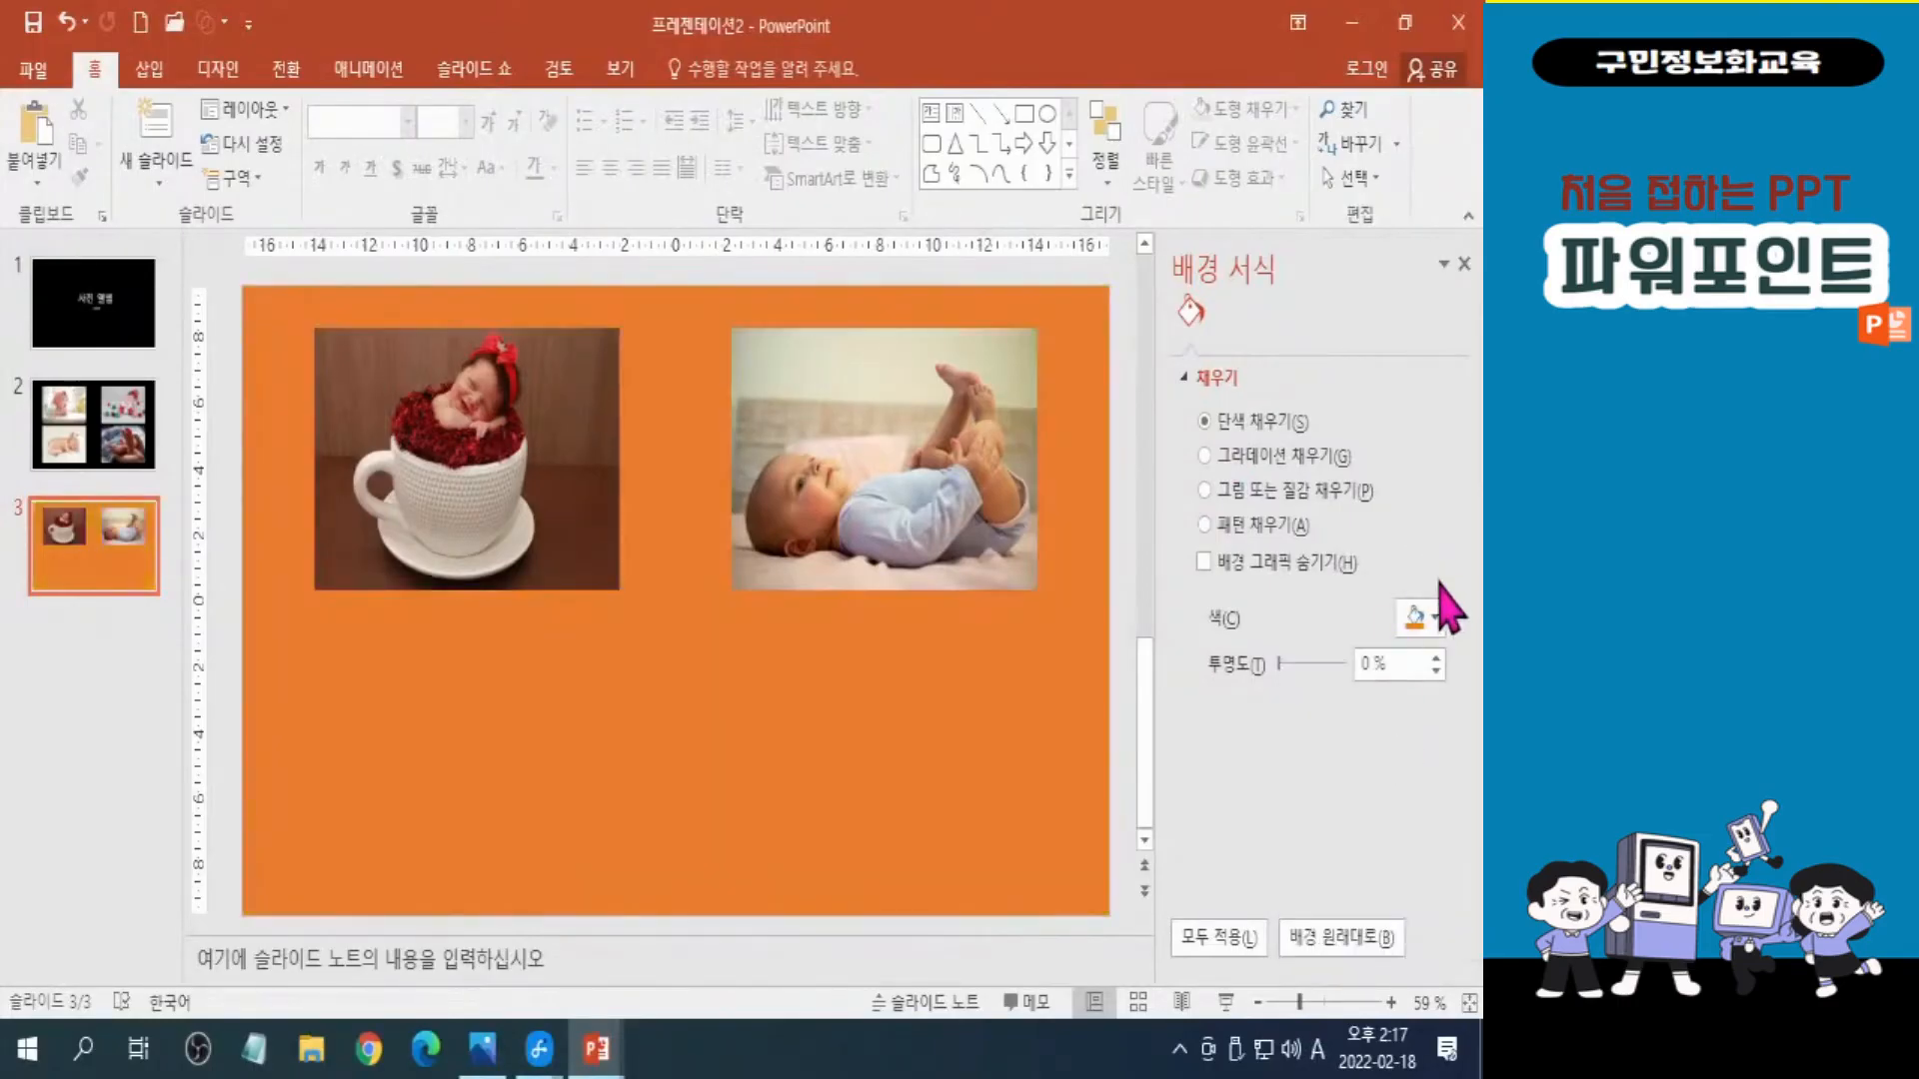
click(1436, 620)
click(1417, 623)
click(1392, 715)
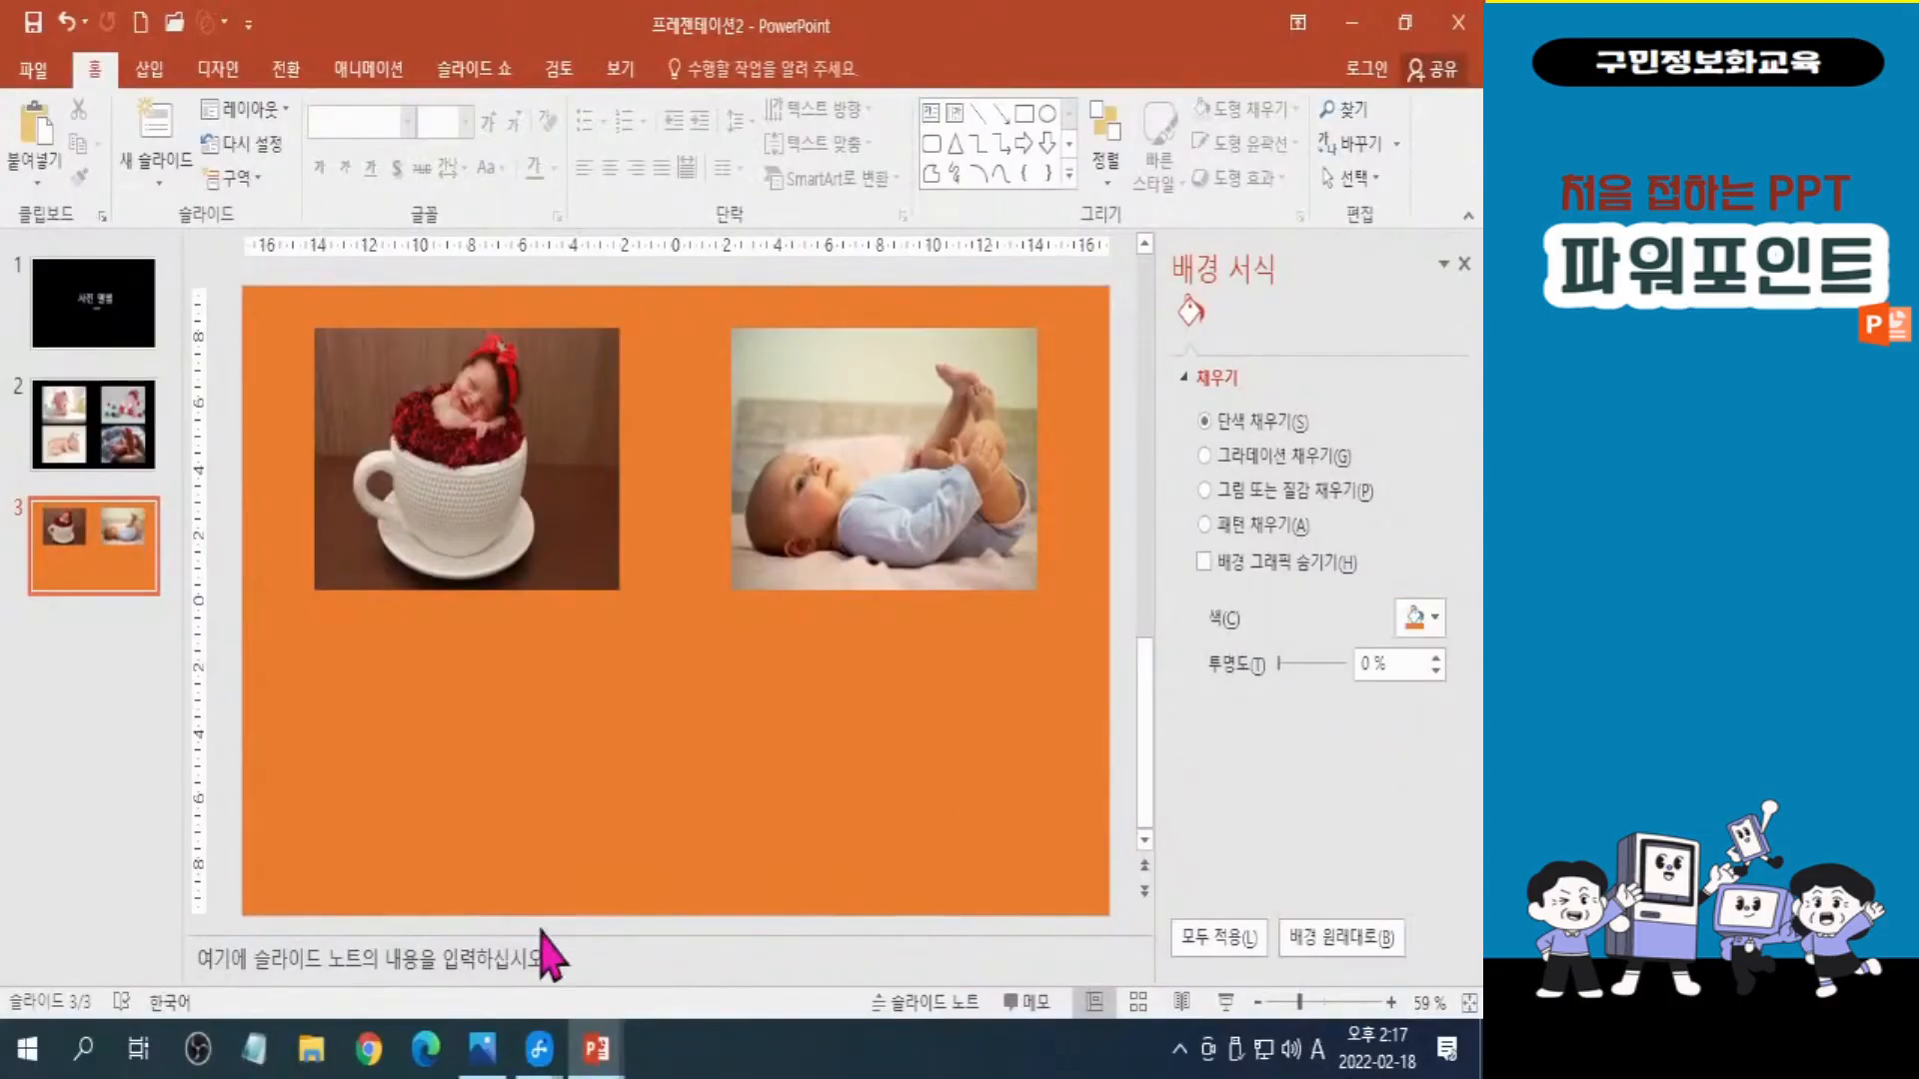